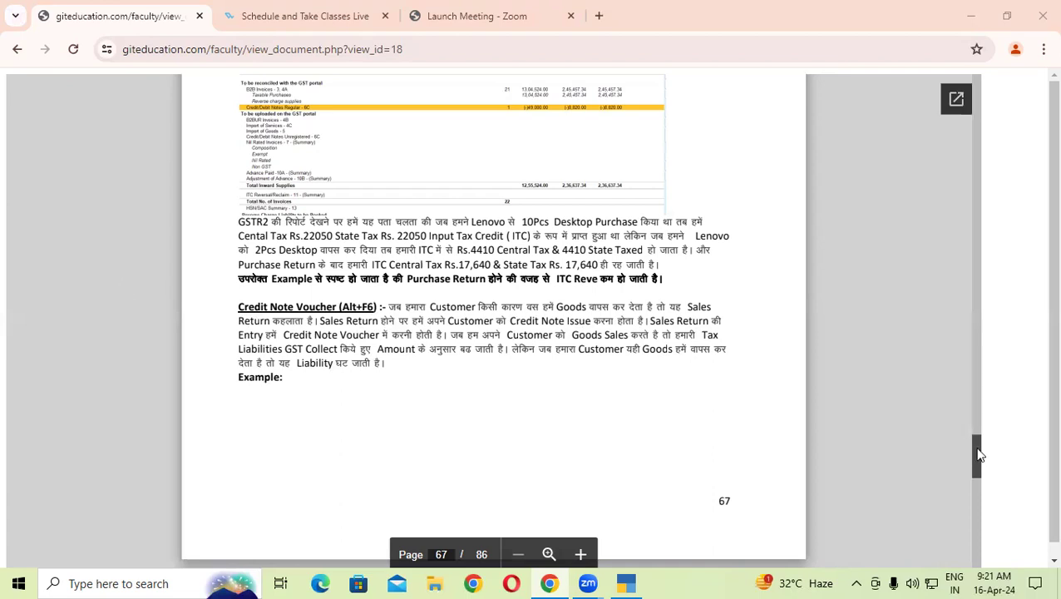
# Step: Scroll the PDF to page 68, showing the Lenovo G56 Desktop sale to Hi-Tech World
pyautogui.moveTo(978, 456); pyautogui.dragTo(980, 458)
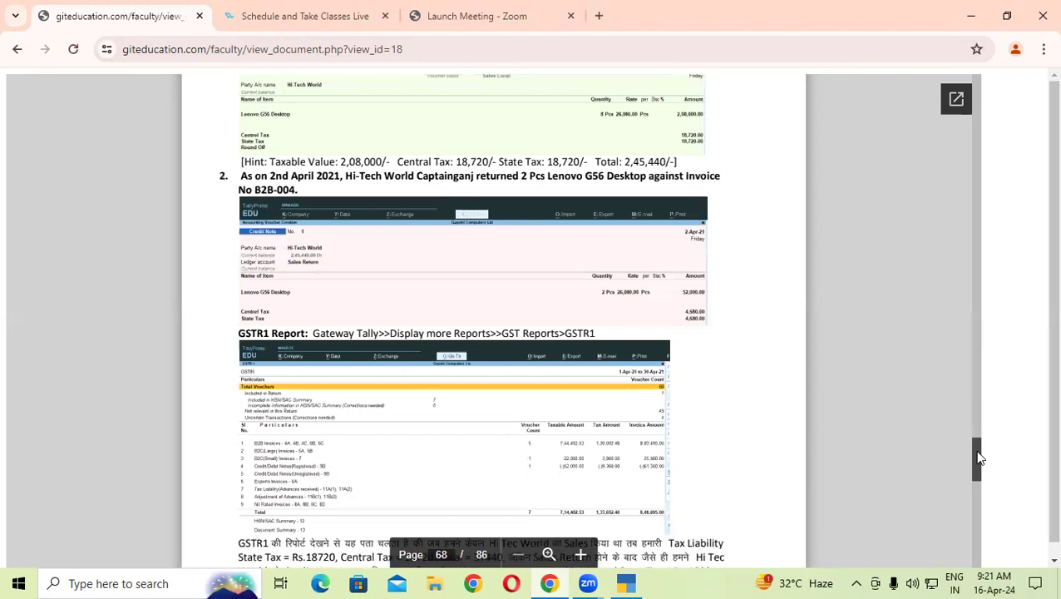
pyautogui.moveTo(978, 458); pyautogui.dragTo(978, 458)
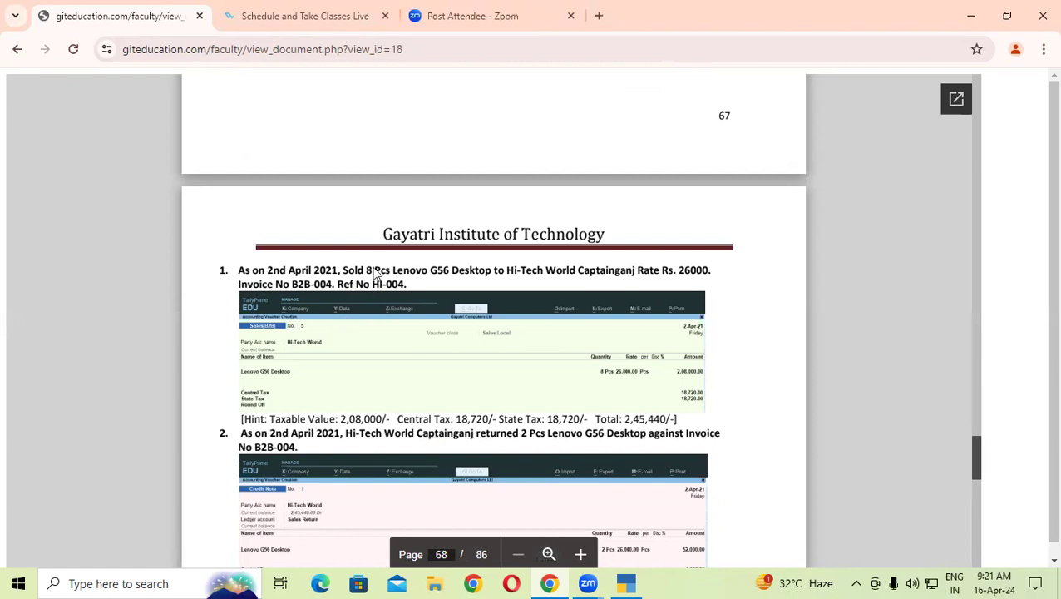
# Step: Start a new voucher as Sales B2B with voucher class Sales Local
pyautogui.click(628, 583)
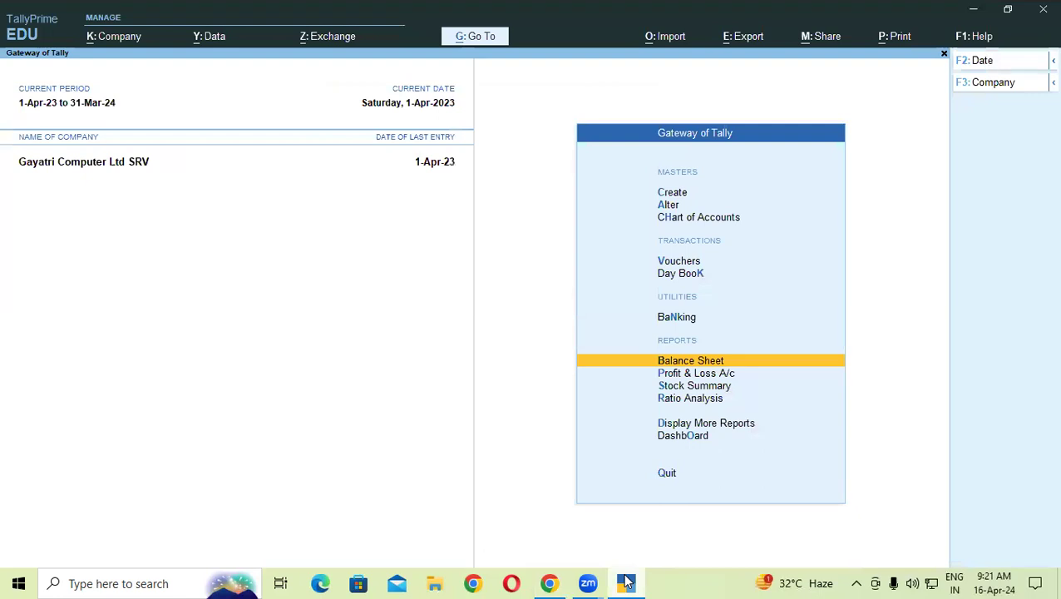
pyautogui.press('v')
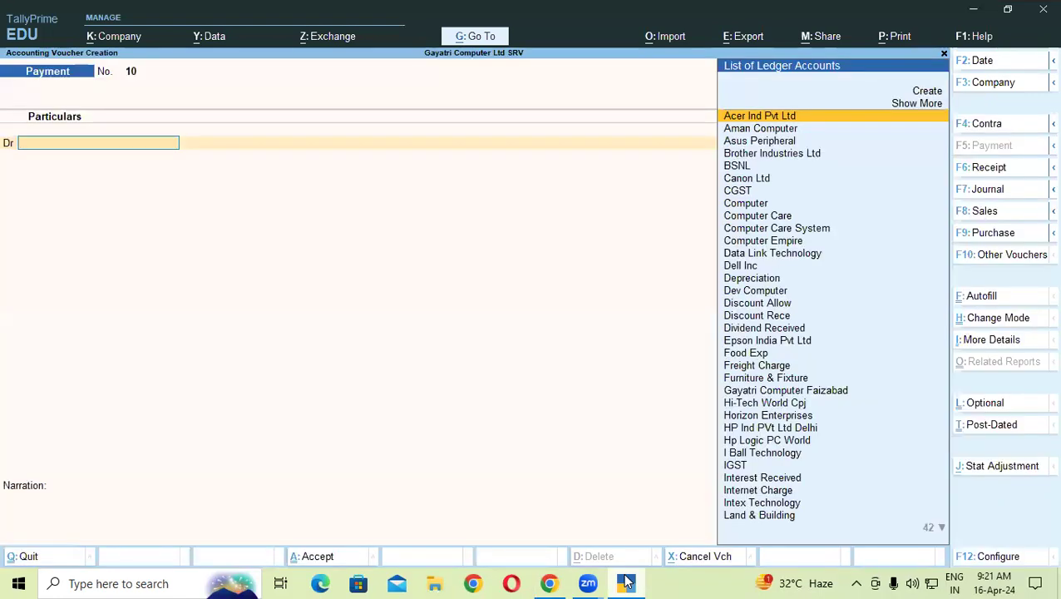
pyautogui.press('F8')
pyautogui.press('Down')
pyautogui.press('Down')
pyautogui.press('Return')
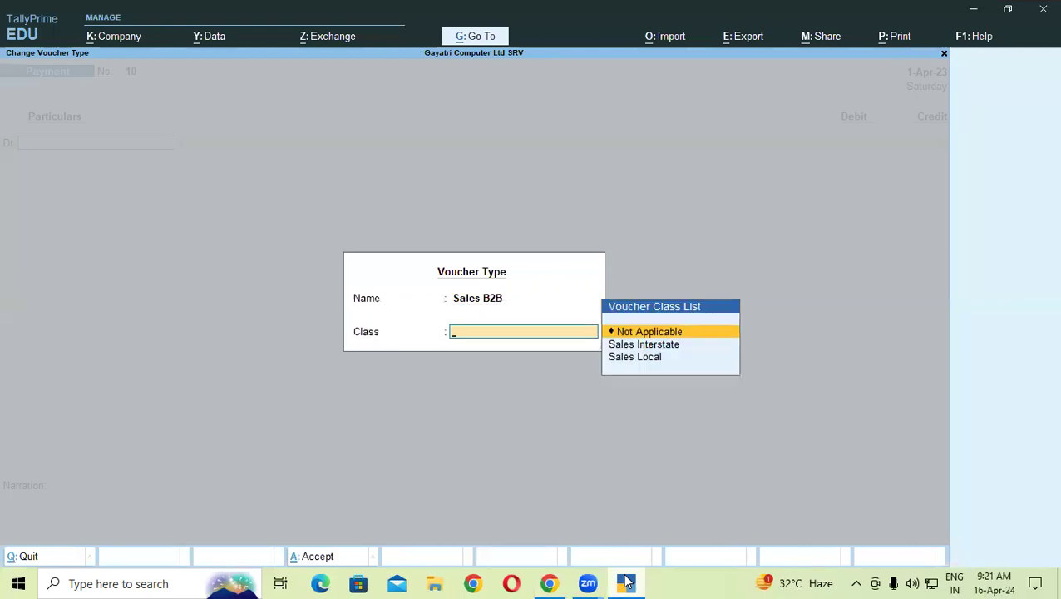
pyautogui.press('Down')
pyautogui.press('Down')
pyautogui.press('Return')
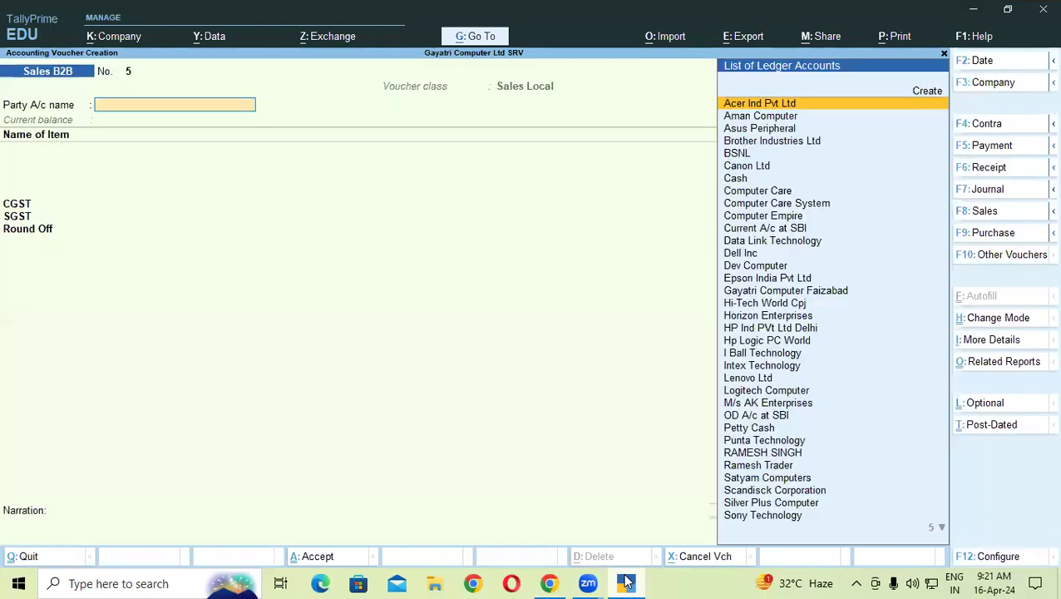
# Step: Select party Hi-Tech World Cpj and stock item Lenovo G56 Desktop
pyautogui.click(627, 583)
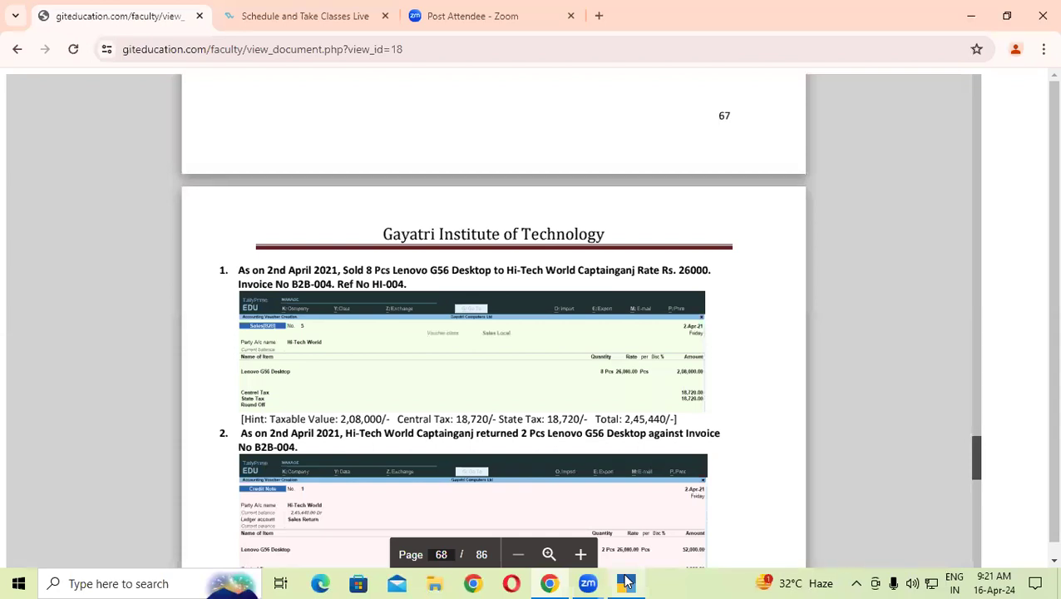
pyautogui.click(626, 583)
pyautogui.write('Hi')
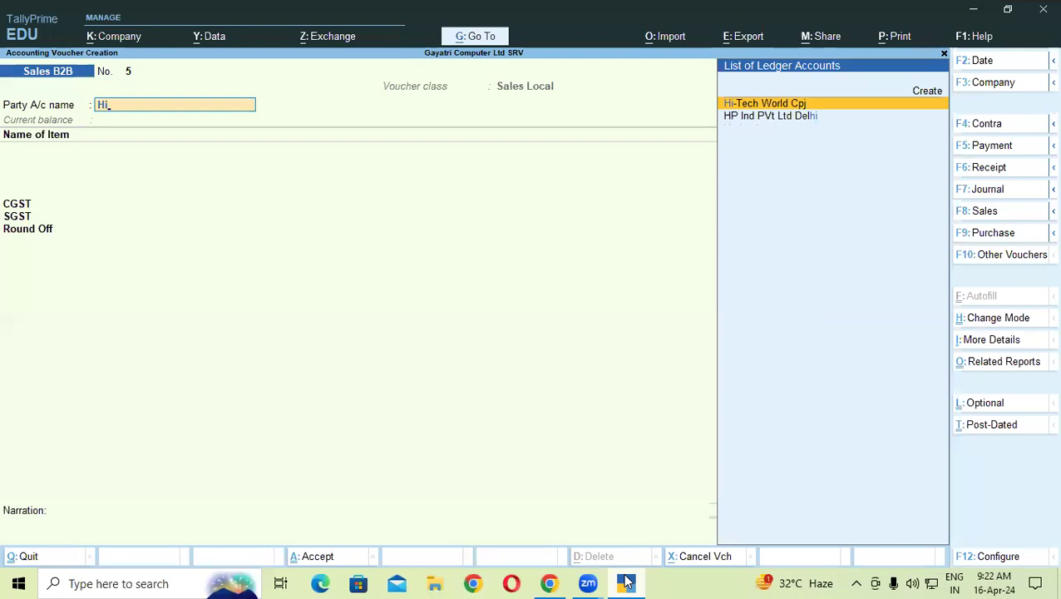
pyautogui.press('Return')
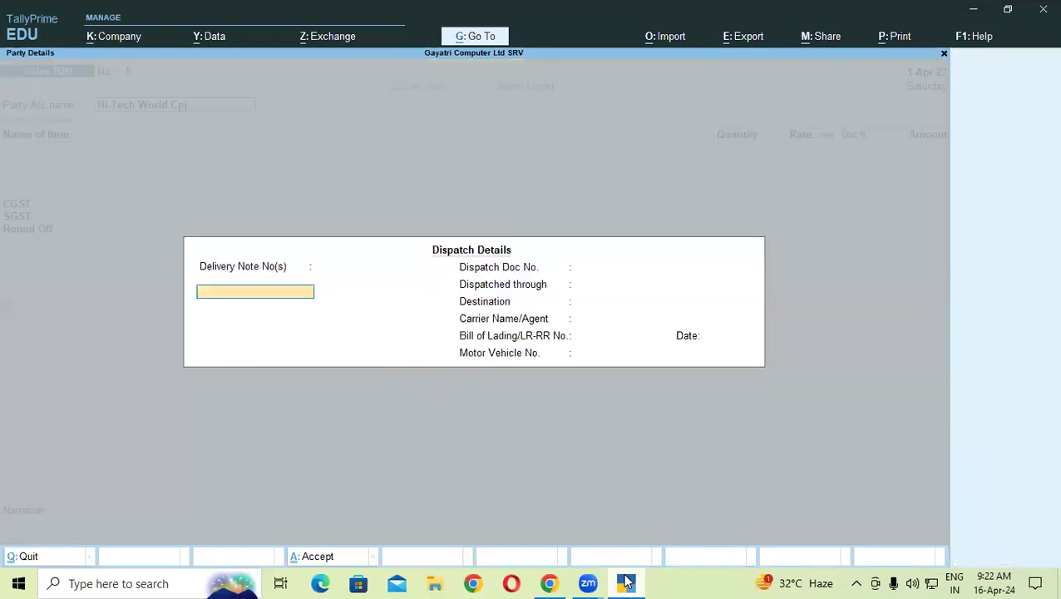
pyautogui.hotkey('ctrl', 'a')
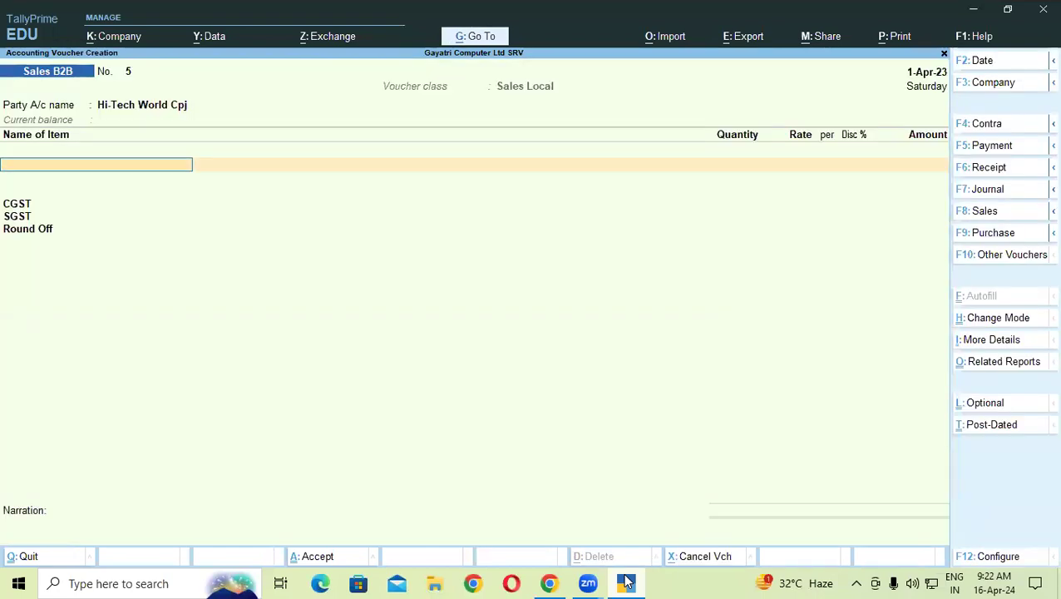
pyautogui.write('Le')
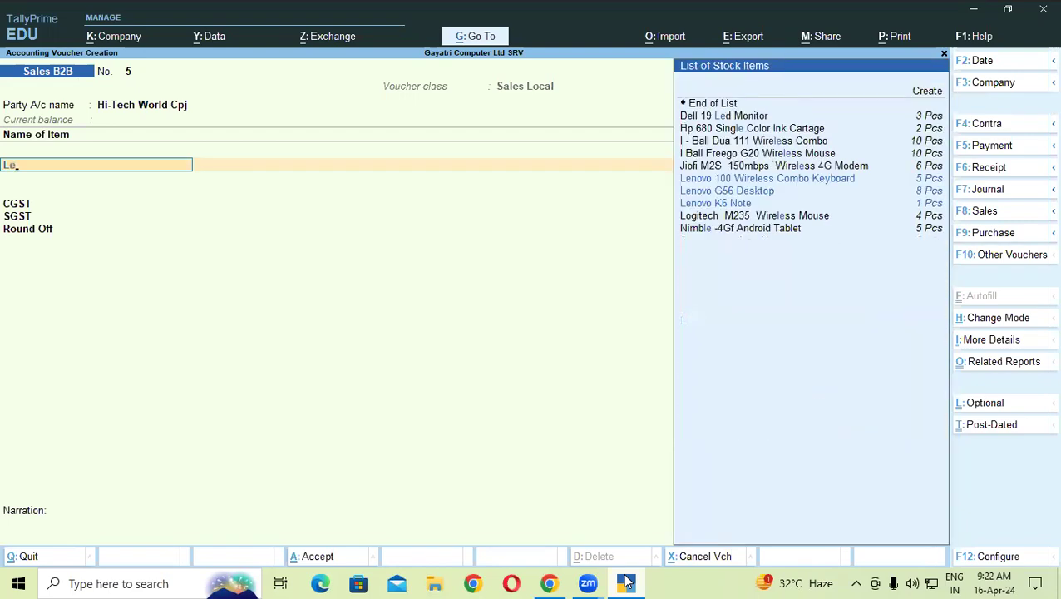
pyautogui.press('Return')
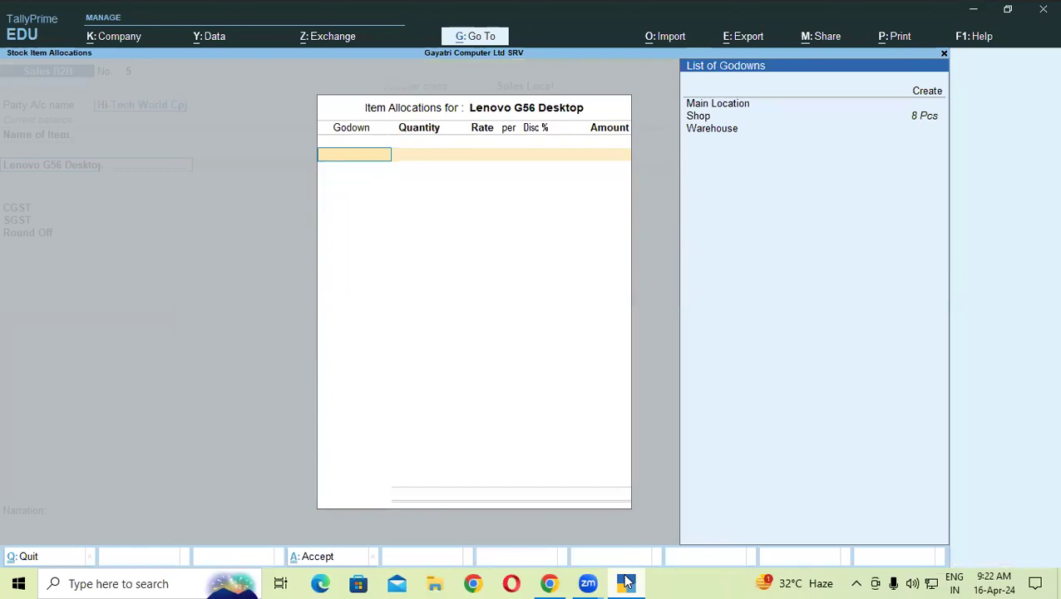
# Step: Allocate 8 Pcs from the Shop godown at a rate of 26,000 (2,08,000)
pyautogui.press('Up')
pyautogui.press('Up')
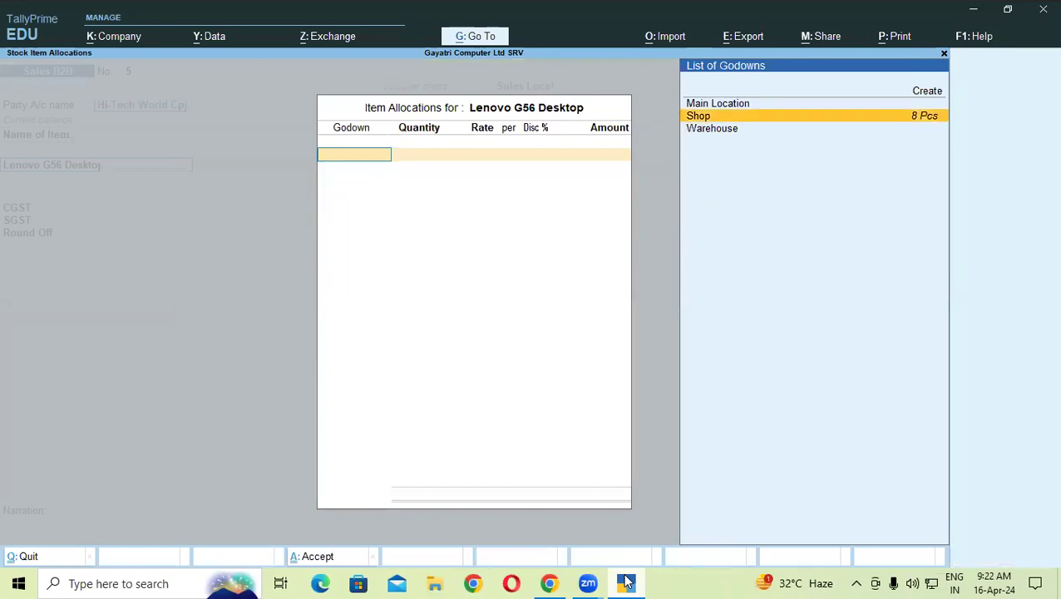
pyautogui.press('Return')
pyautogui.write('8')
pyautogui.press('Return')
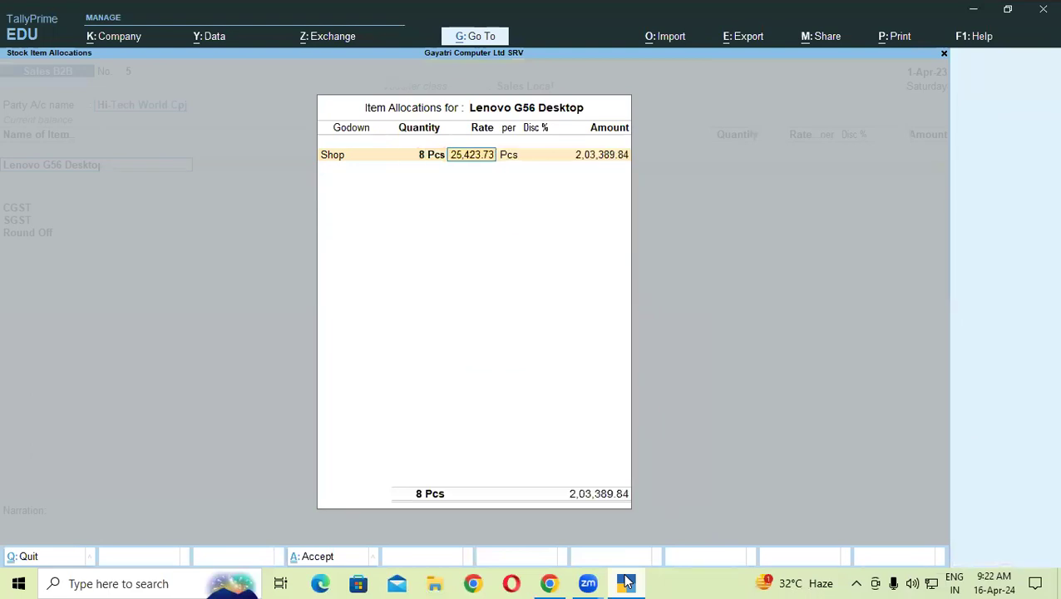
pyautogui.click(625, 582)
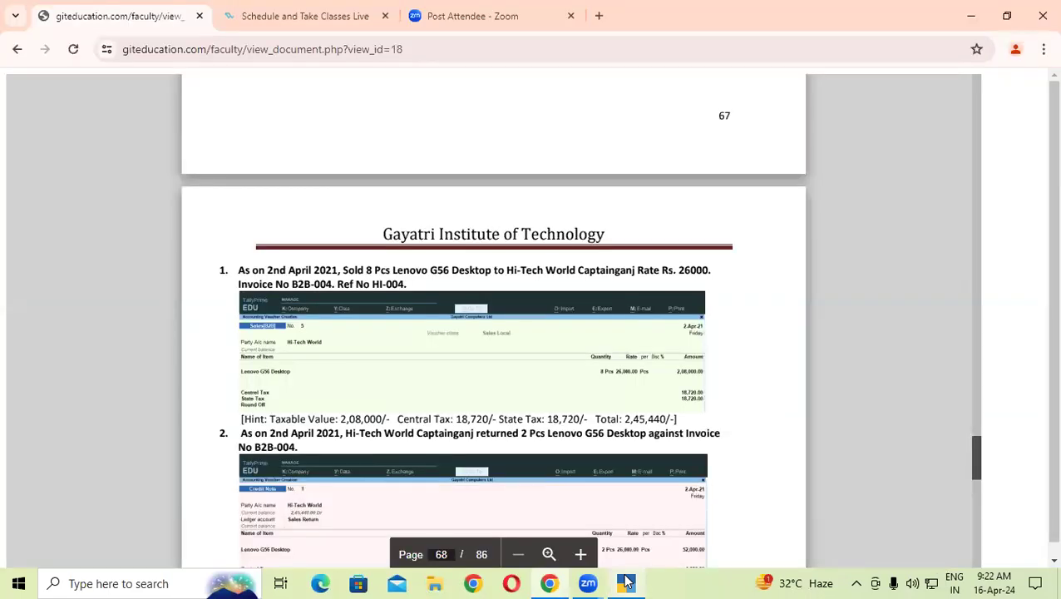
pyautogui.click(626, 582)
pyautogui.press('BackSpace')
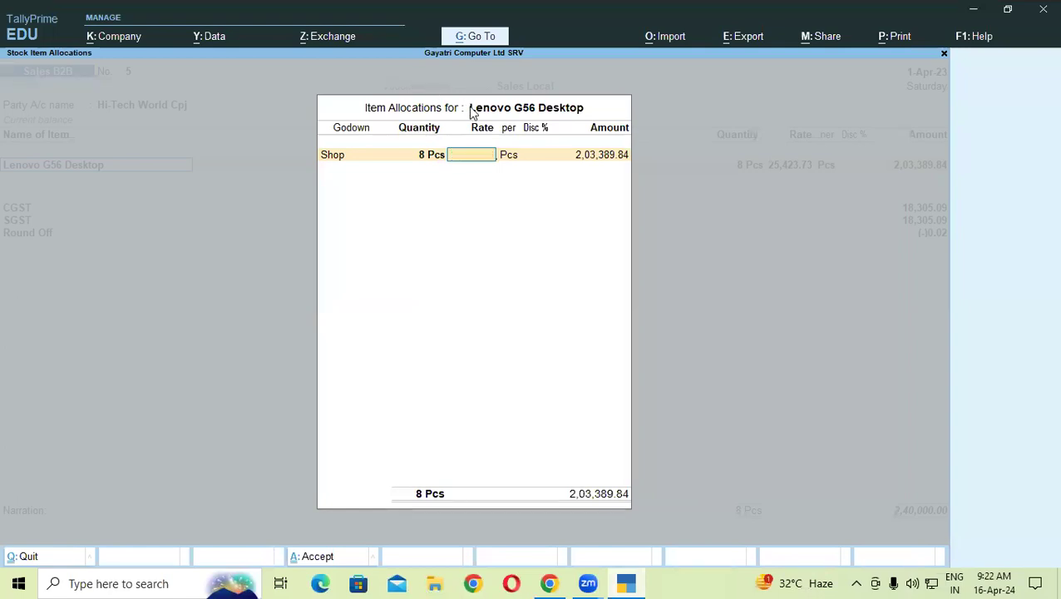
pyautogui.write('26,000')
pyautogui.press('Return')
pyautogui.press('Return')
pyautogui.press('Return')
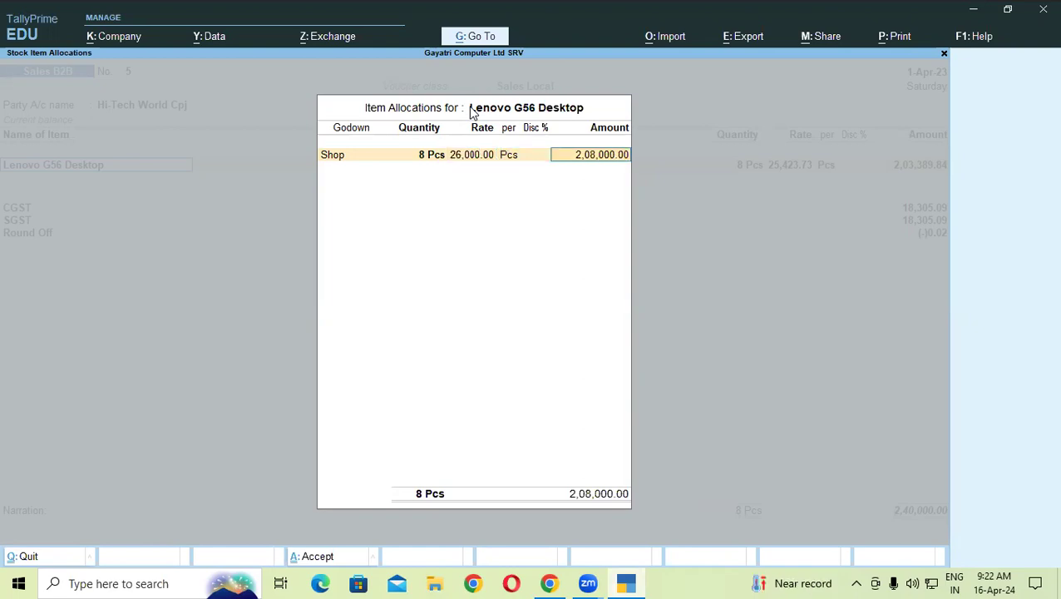
pyautogui.press('Return')
pyautogui.press('Return')
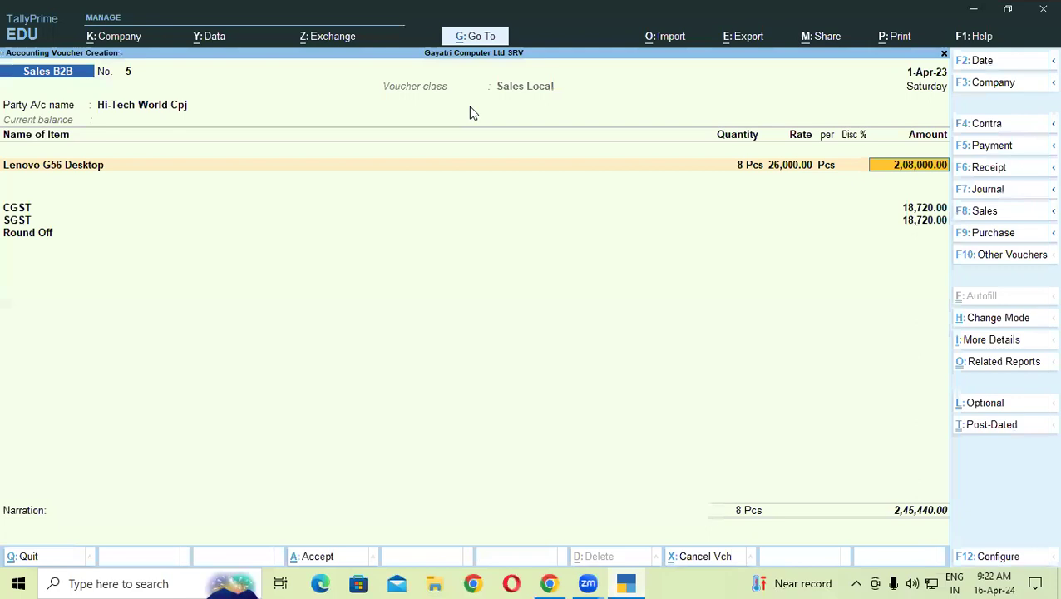
pyautogui.click(555, 583)
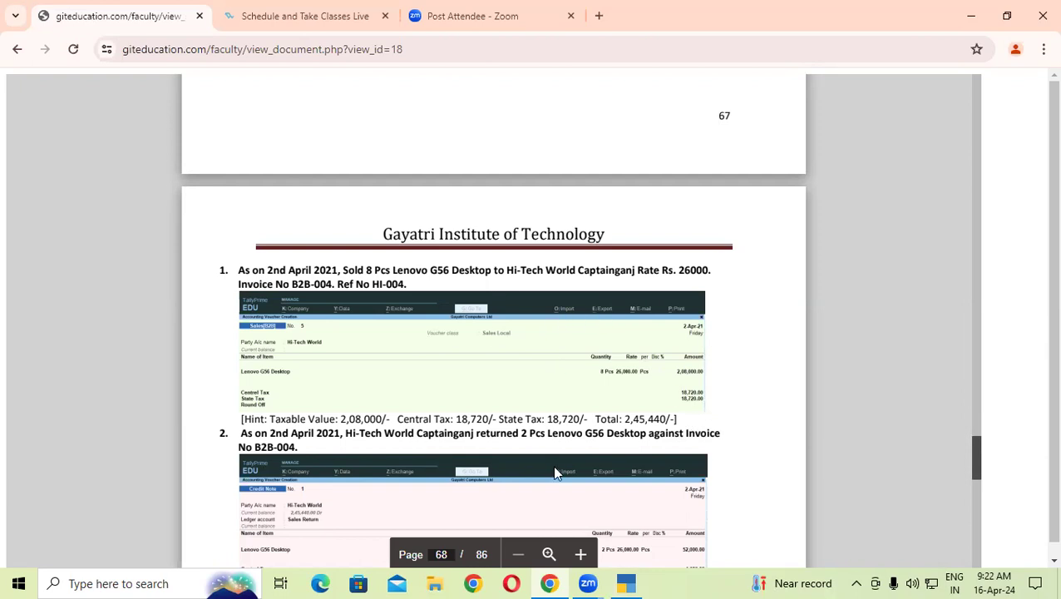
# Step: Skip GST details, add new bill reference HI-04, and save without e-Way Bill or printing
pyautogui.click(626, 582)
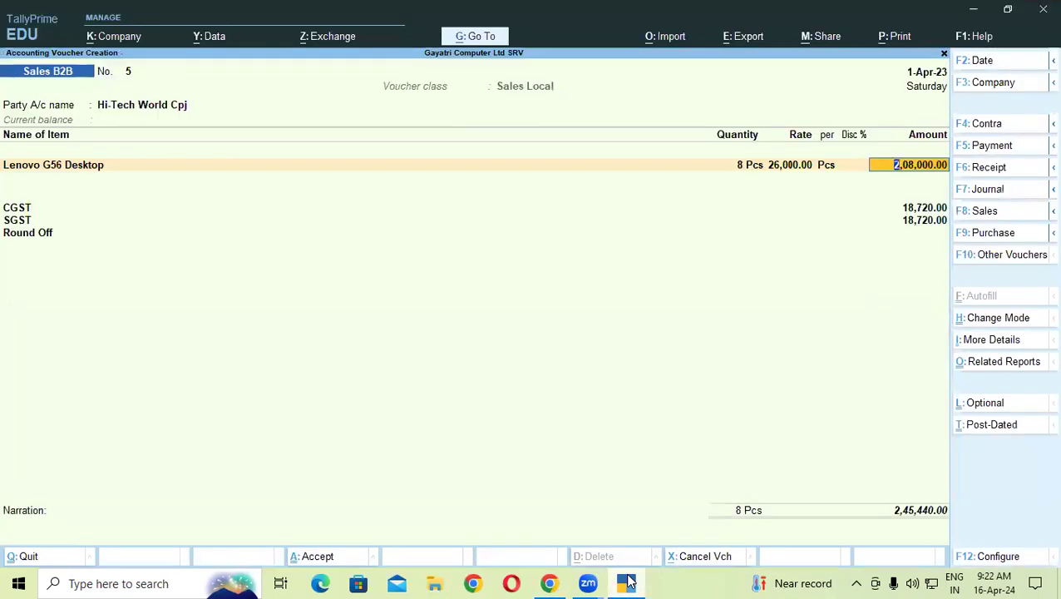
pyautogui.press('Return')
pyautogui.press('Return')
pyautogui.press('Up')
pyautogui.press('Return')
pyautogui.press('Return')
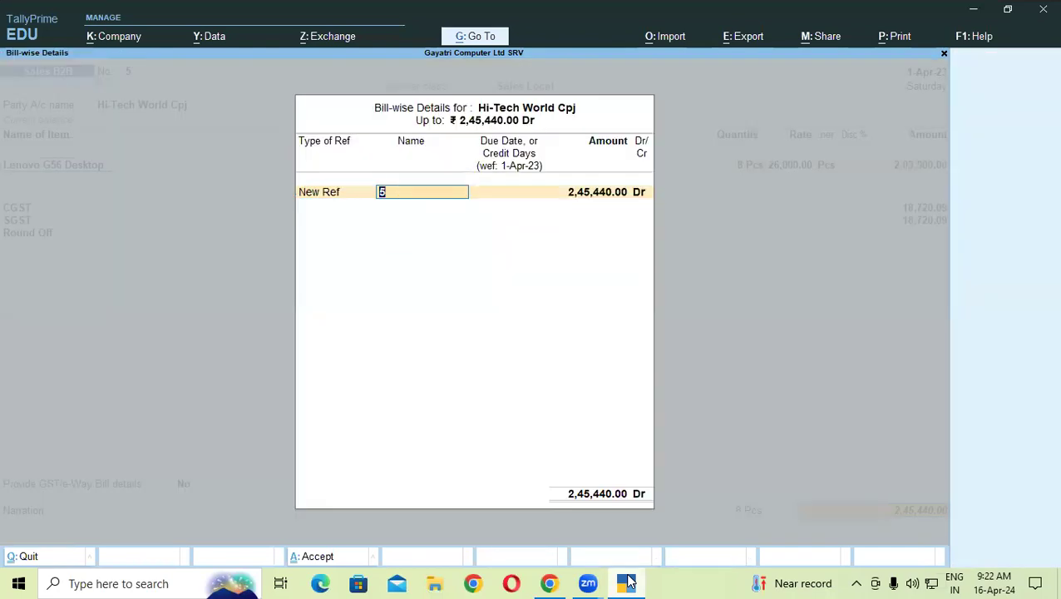
pyautogui.write('HI-04')
pyautogui.press('Return')
pyautogui.press('Return')
pyautogui.press('Return')
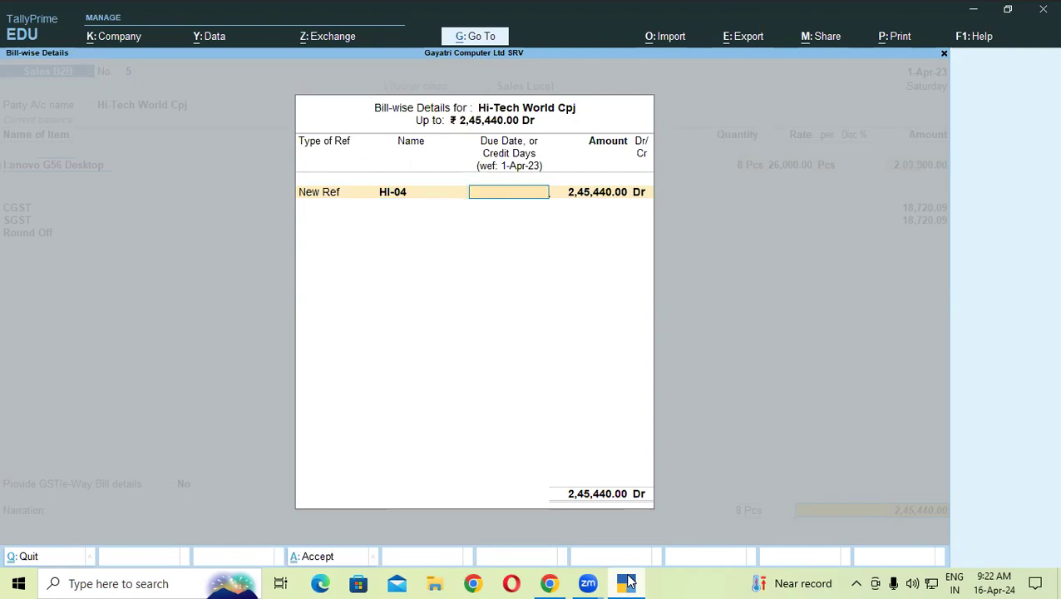
pyautogui.press('Return')
pyautogui.press('Return')
pyautogui.press('Return')
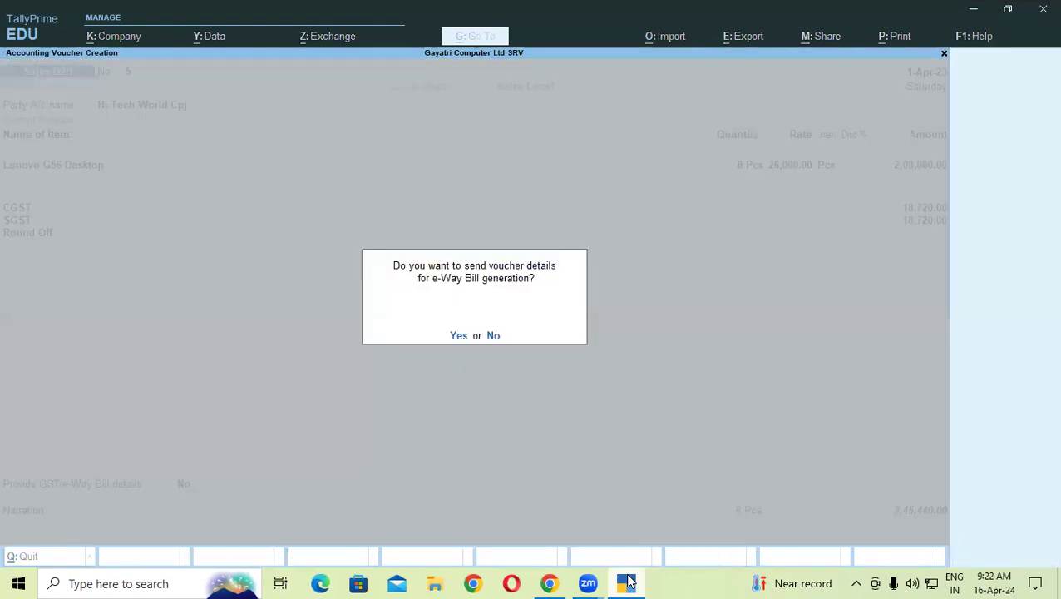
pyautogui.press('n')
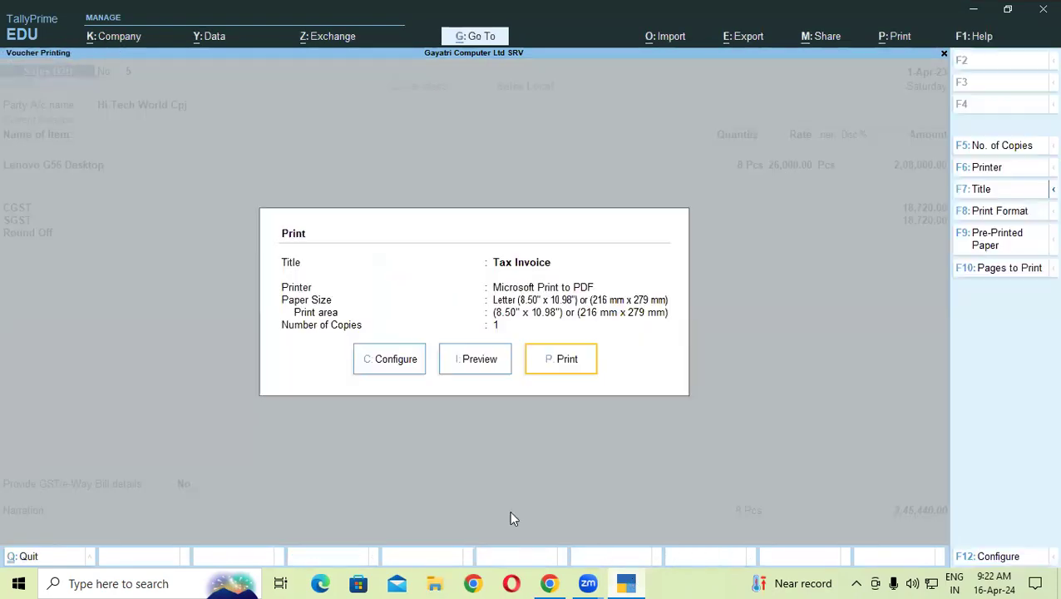
pyautogui.press('Escape')
pyautogui.click(549, 583)
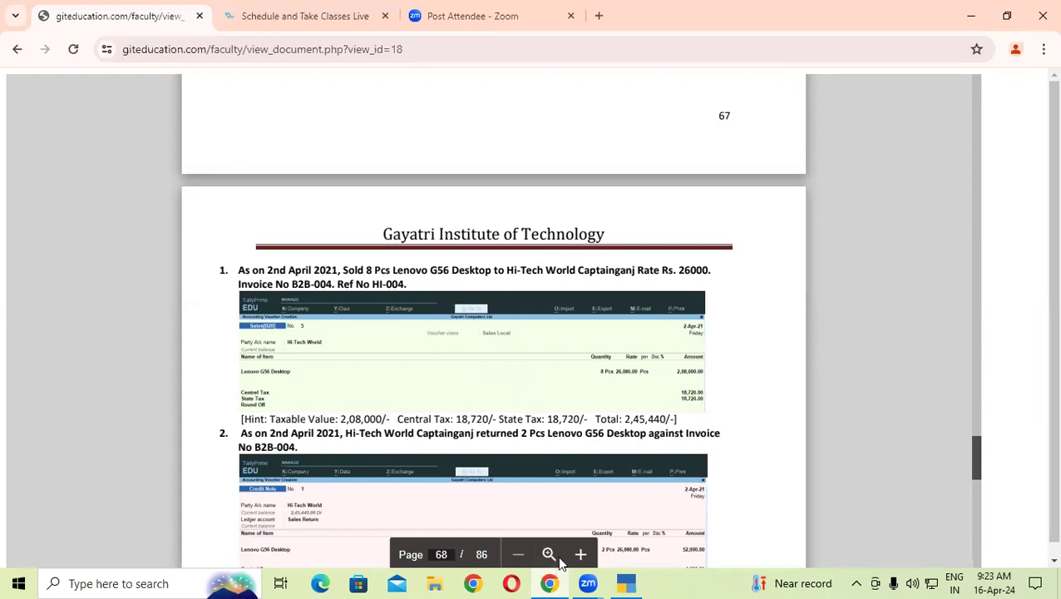
# Step: Switch to a Credit Note for Hi-Tech World Cpj and enter original invoice HI-04
pyautogui.click(626, 583)
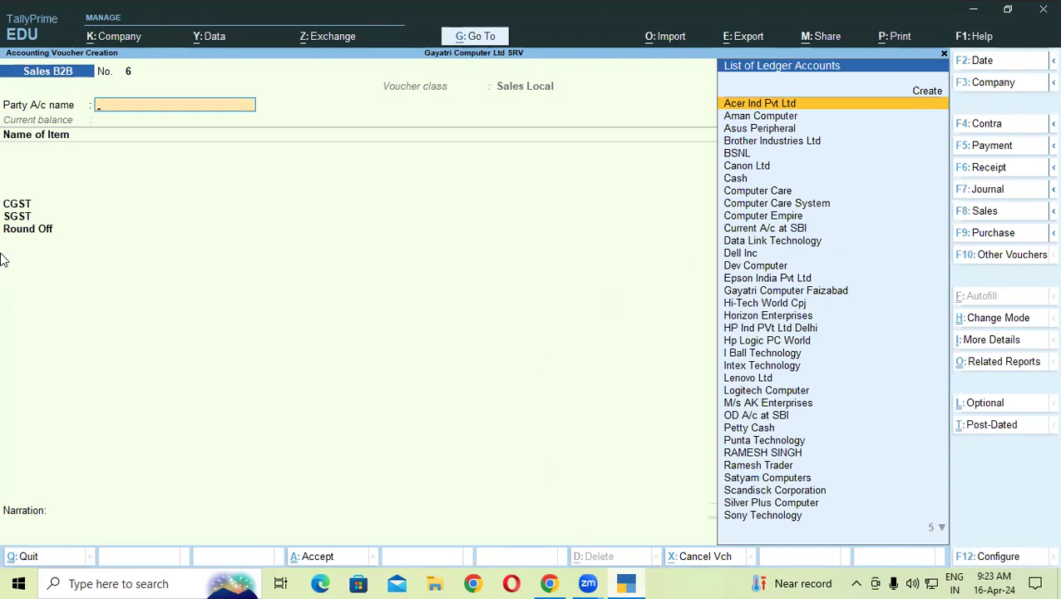
pyautogui.press('ctrl')
pyautogui.hotkey('ctrl', 'F5')
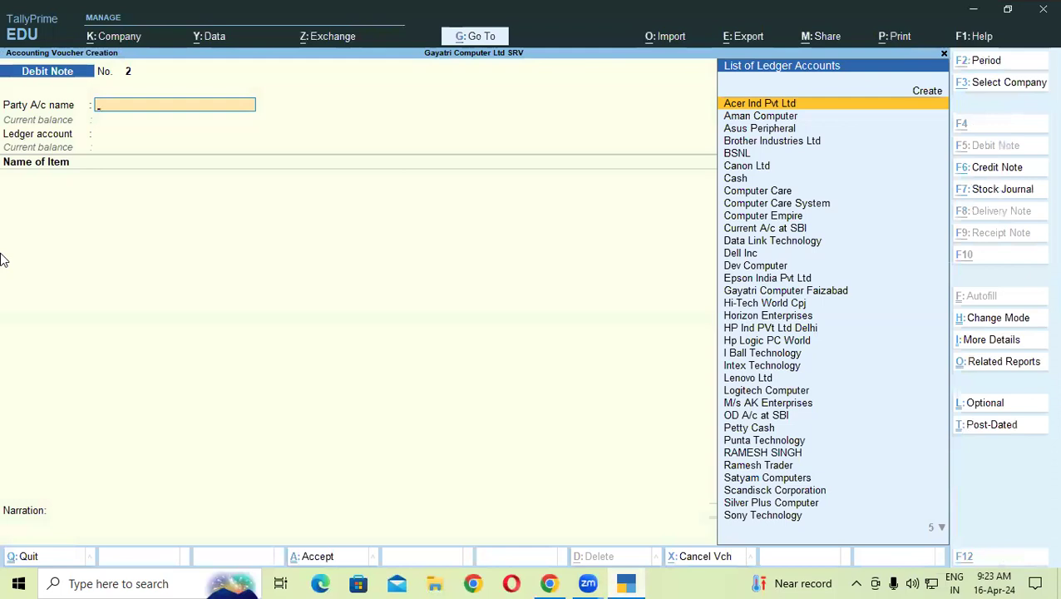
pyautogui.hotkey('ctrl', 'F6')
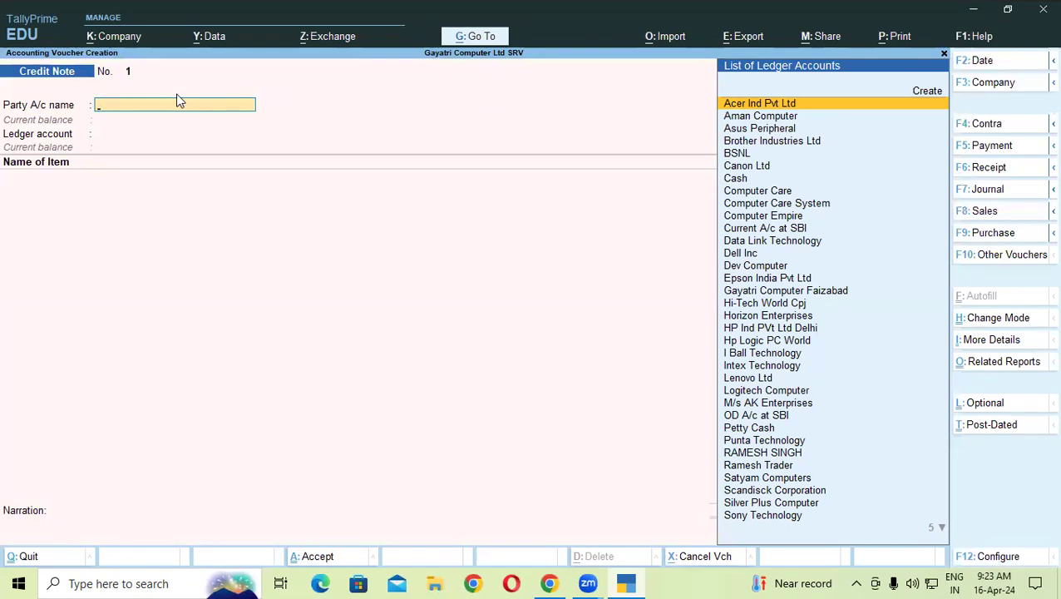
pyautogui.write('Hi')
pyautogui.press('Return')
pyautogui.press('Return')
pyautogui.press('Return')
pyautogui.press('Return')
pyautogui.press('Return')
pyautogui.press('Return')
pyautogui.press('Return')
pyautogui.press('Return')
pyautogui.press('Return')
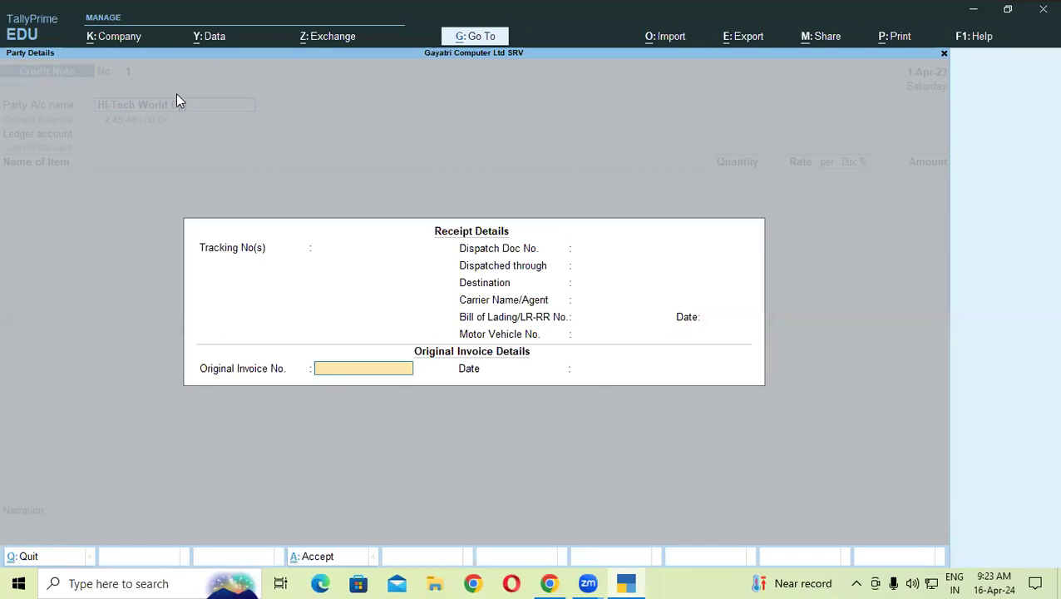
pyautogui.write('HI-04')
pyautogui.press('Return')
pyautogui.press('Return')
pyautogui.press('Return')
pyautogui.press('Return')
pyautogui.press('Return')
pyautogui.press('Return')
pyautogui.press('Return')
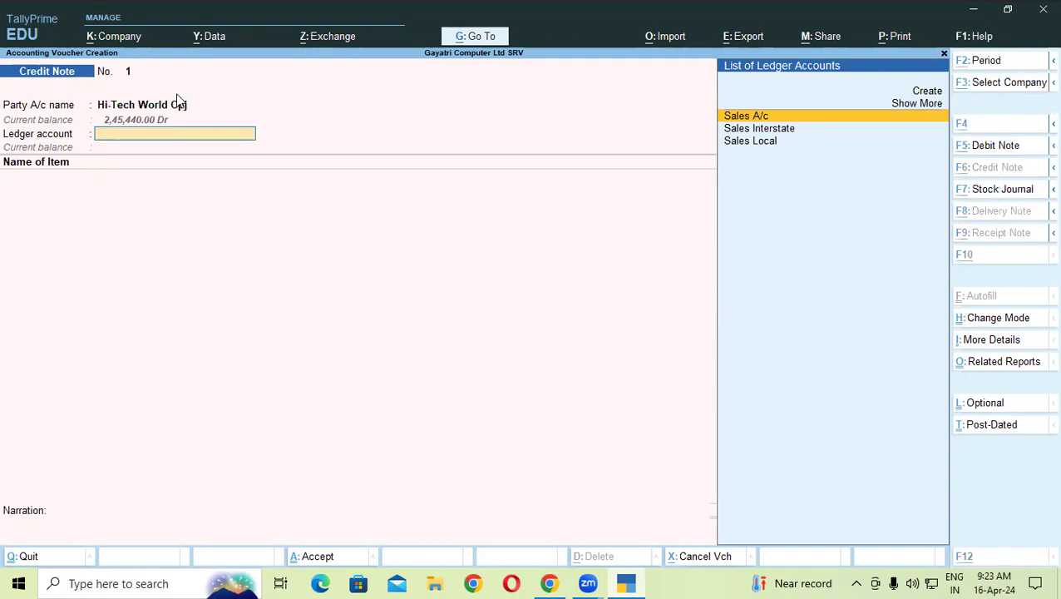
# Step: Create ledger 'Sales Return' under Sales Accounts as the credit note's ledger
pyautogui.hotkey('alt', 'c')
pyautogui.write('Sa')
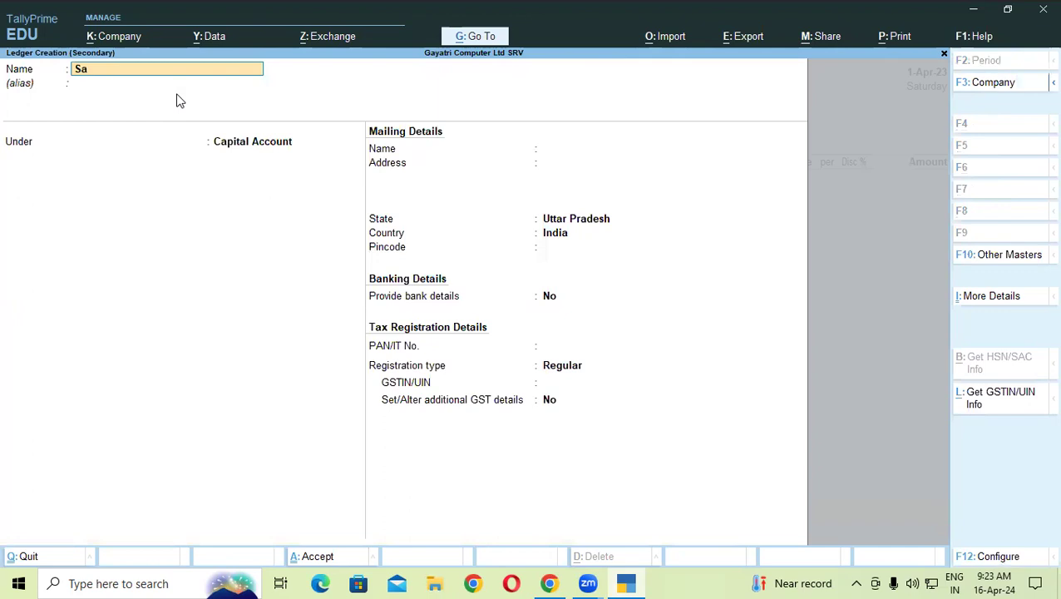
pyautogui.write('les Return')
pyautogui.press('Return')
pyautogui.press('Return')
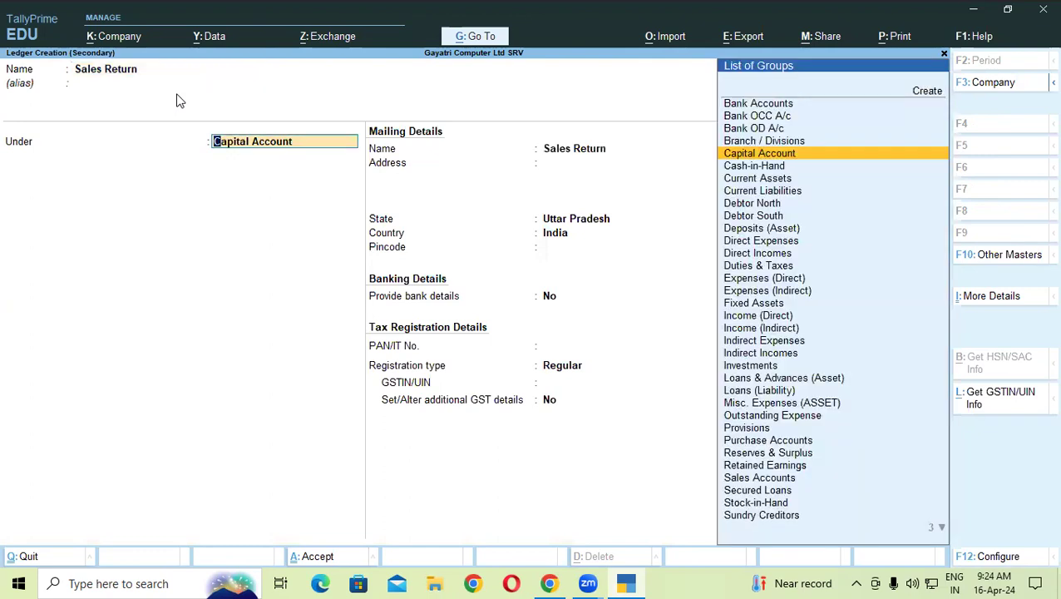
pyautogui.write('Sa')
pyautogui.press('Return')
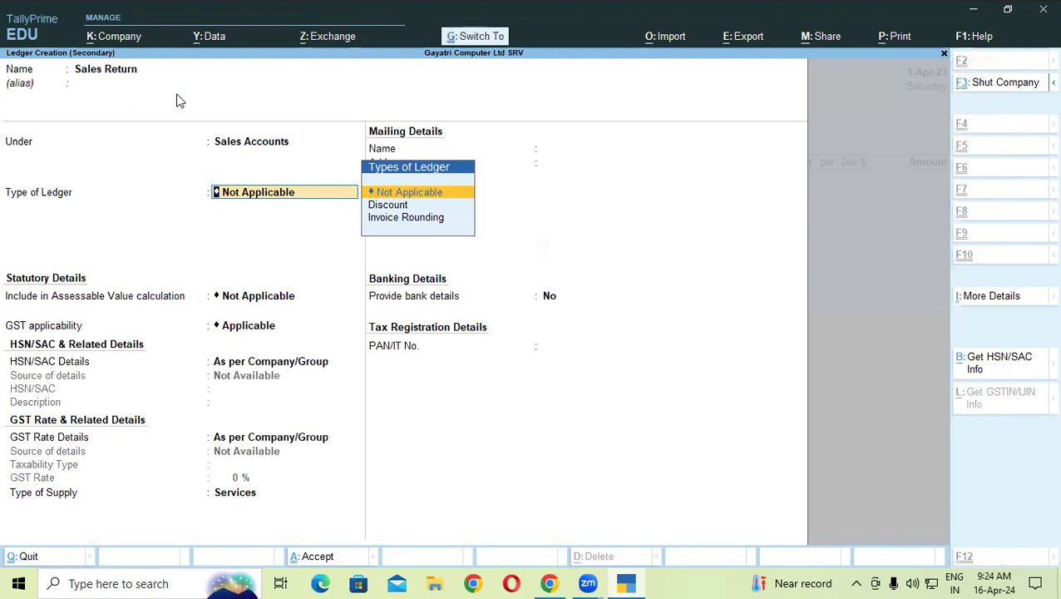
pyautogui.hotkey('ctrl', 'a')
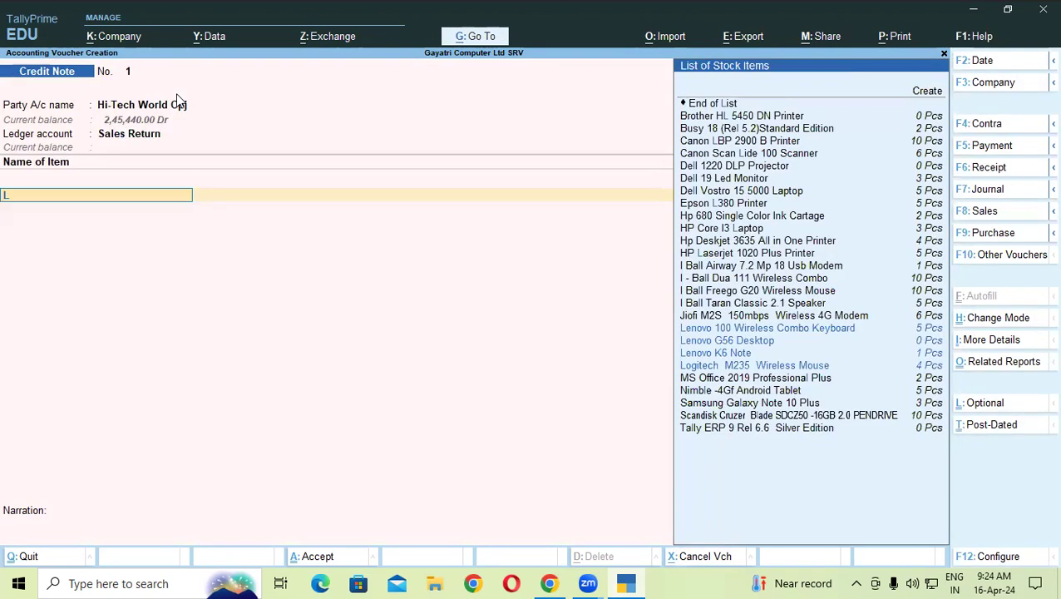
# Step: Return 2 Pcs Lenovo G56 Desktop from the Shop godown at 26,000 (52,000)
pyautogui.write('Le')
pyautogui.press('Down')
pyautogui.press('Up')
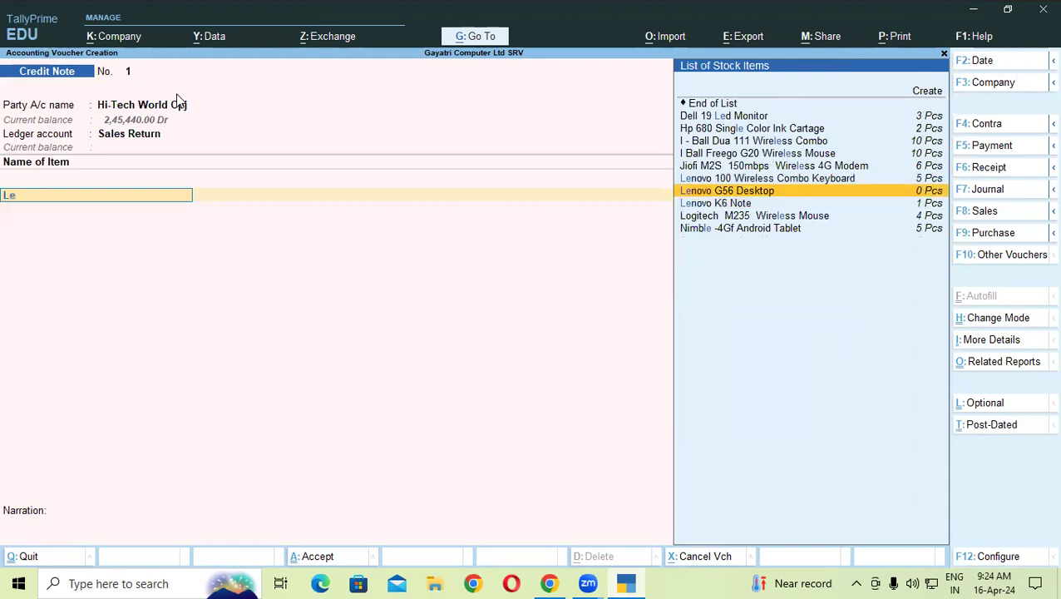
pyautogui.press('Return')
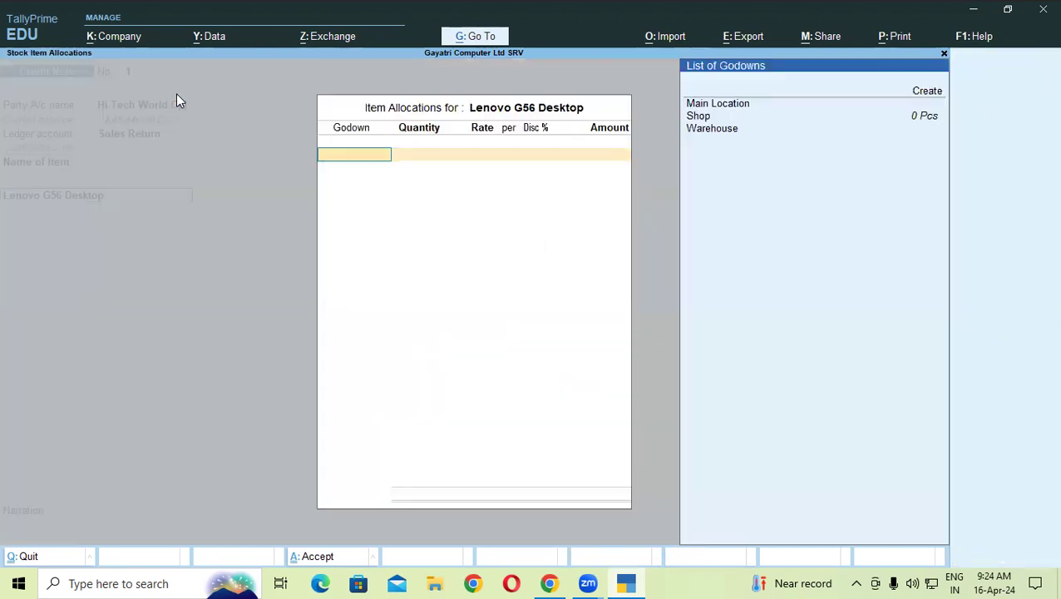
pyautogui.write('s')
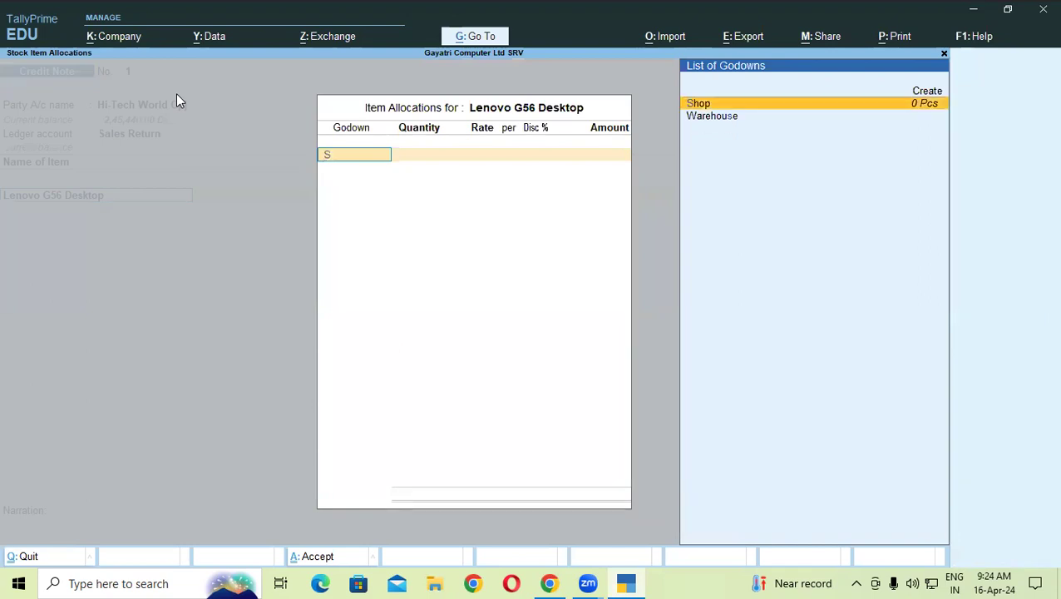
pyautogui.press('Return')
pyautogui.write('2 Pcs')
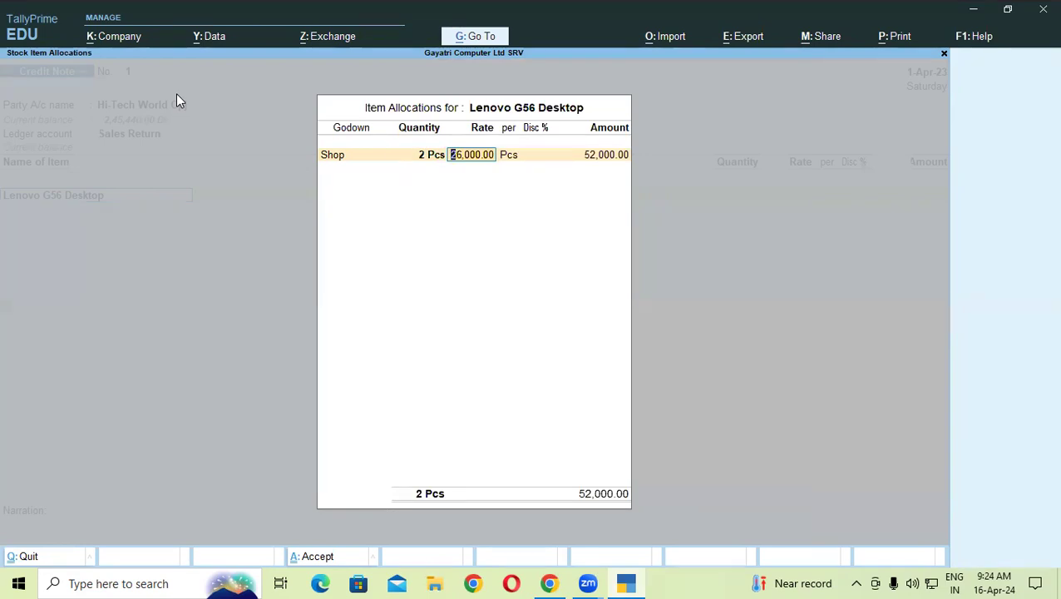
pyautogui.press('Return')
pyautogui.press('Return')
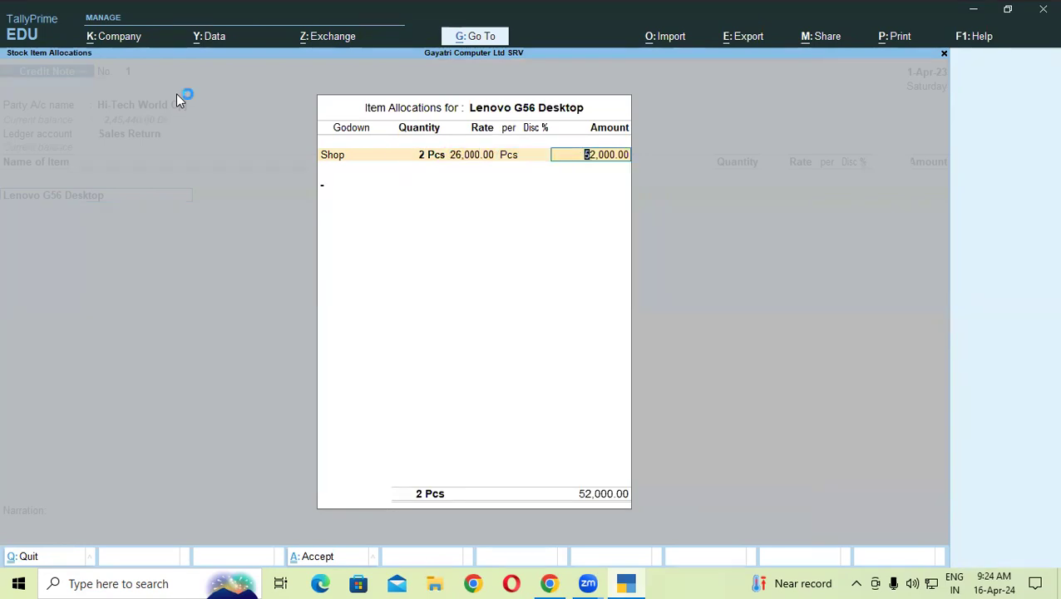
pyautogui.press('Return')
pyautogui.press('Return')
pyautogui.press('Return')
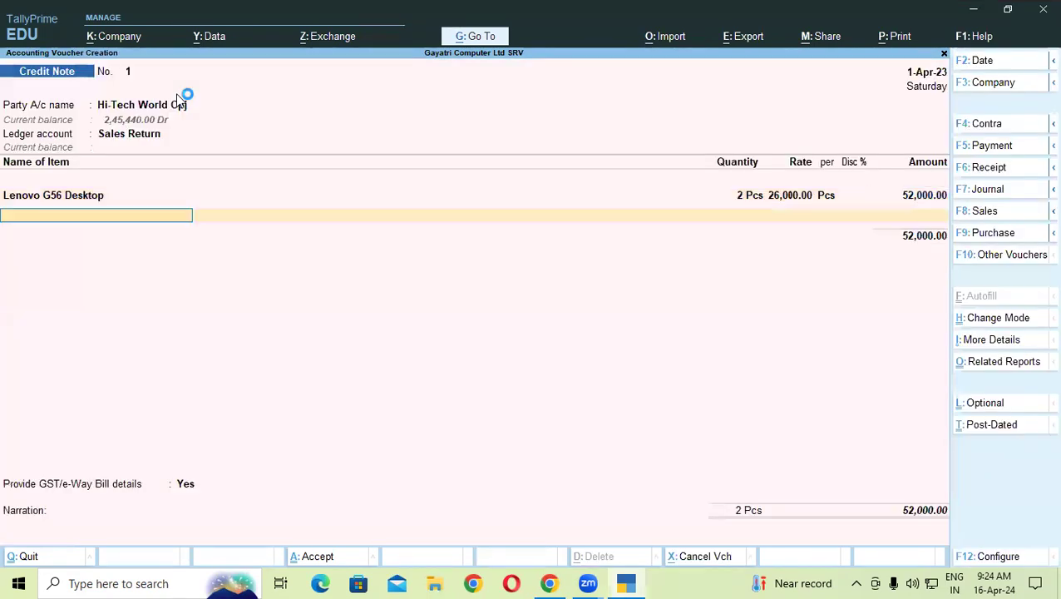
# Step: Add CGST and SGST ledgers at 4,680 each
pyautogui.press('Return')
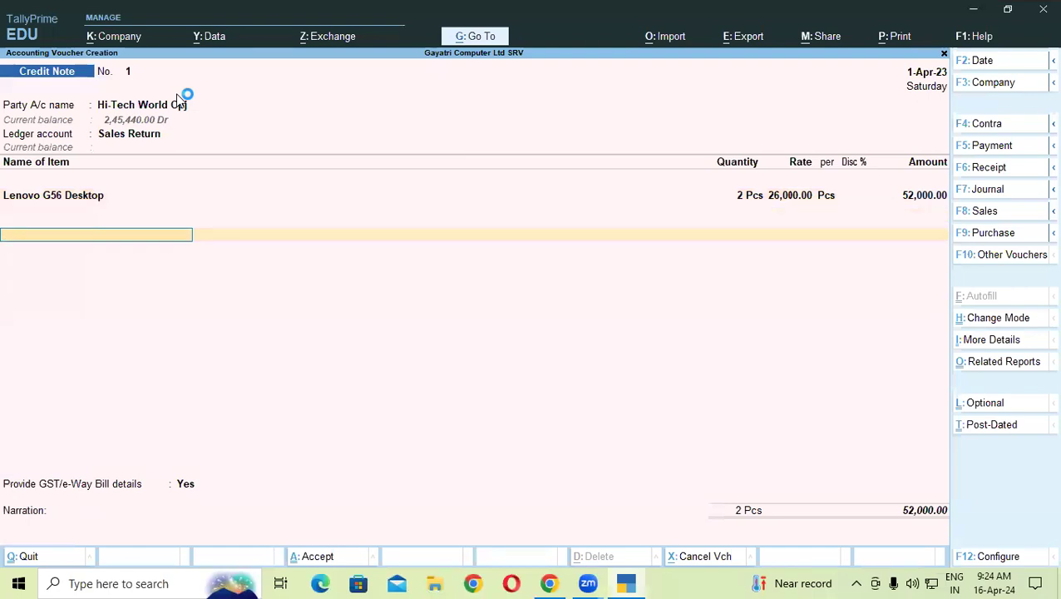
pyautogui.write('Cg')
pyautogui.press('Return')
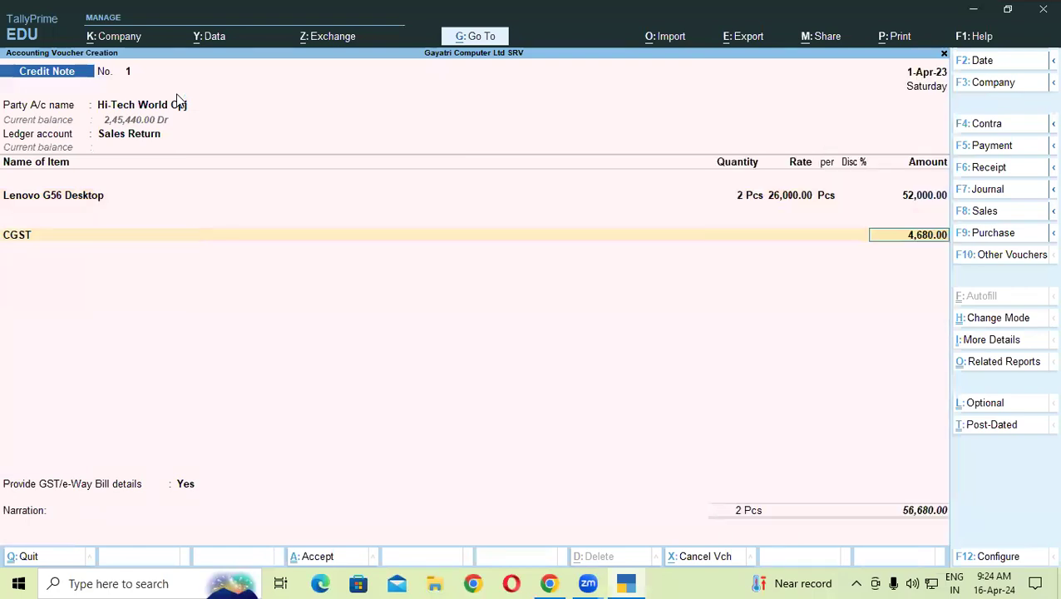
pyautogui.press('Return')
pyautogui.write('S')
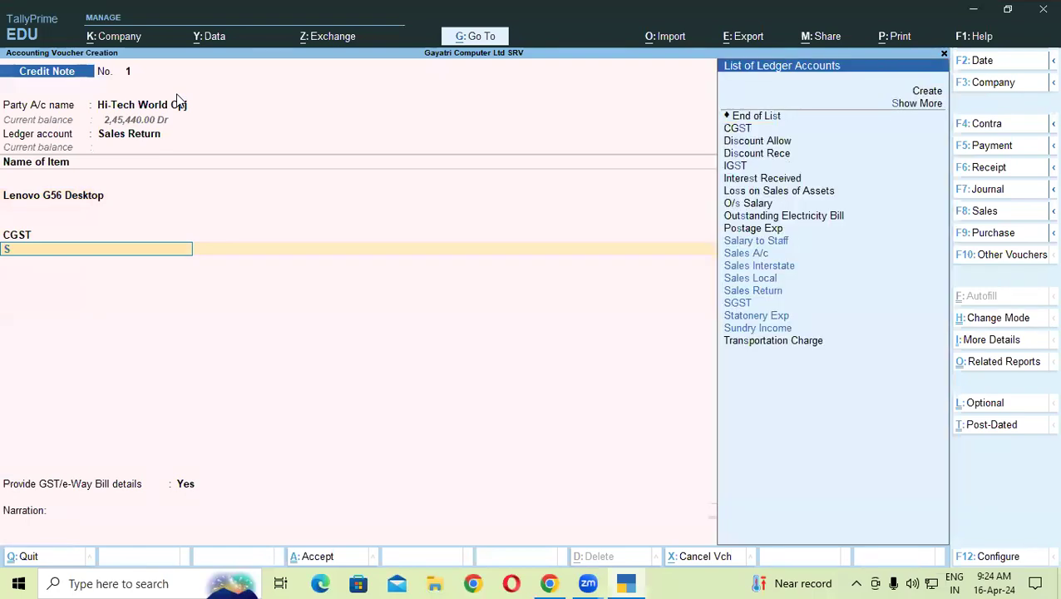
pyautogui.write('g')
pyautogui.press('Return')
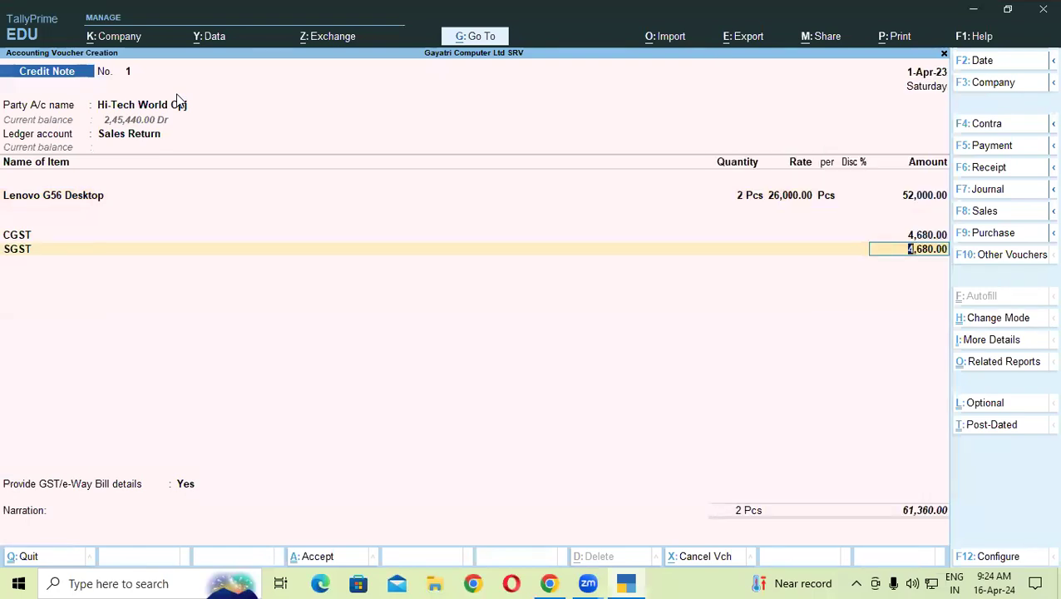
pyautogui.press('Return')
# Step: Decline e-Way Bill details and adjust 61,360 against pending bill HI-04
pyautogui.press('Return')
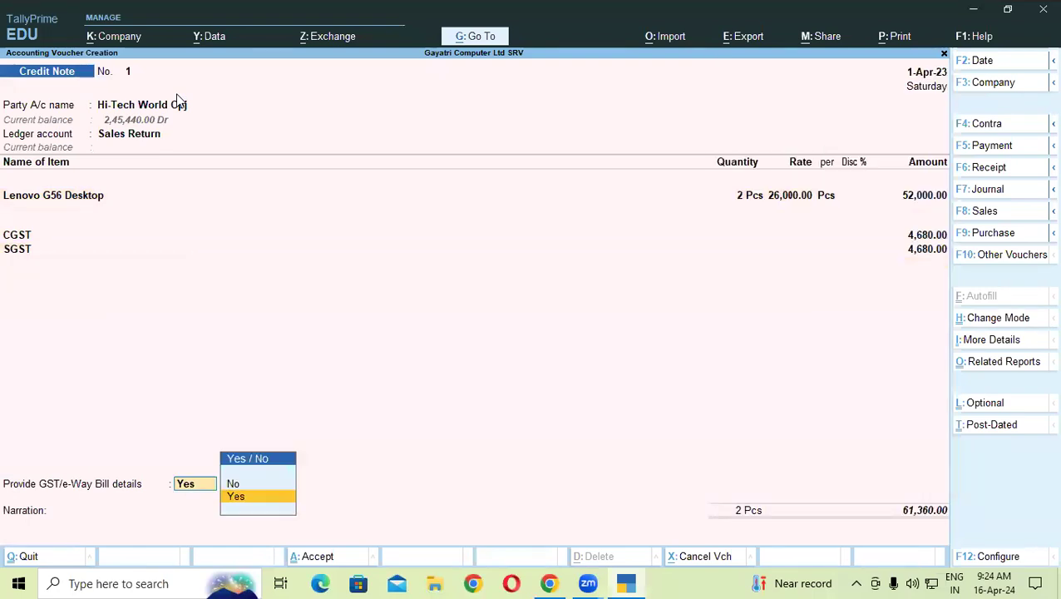
pyautogui.press('Down')
pyautogui.press('Return')
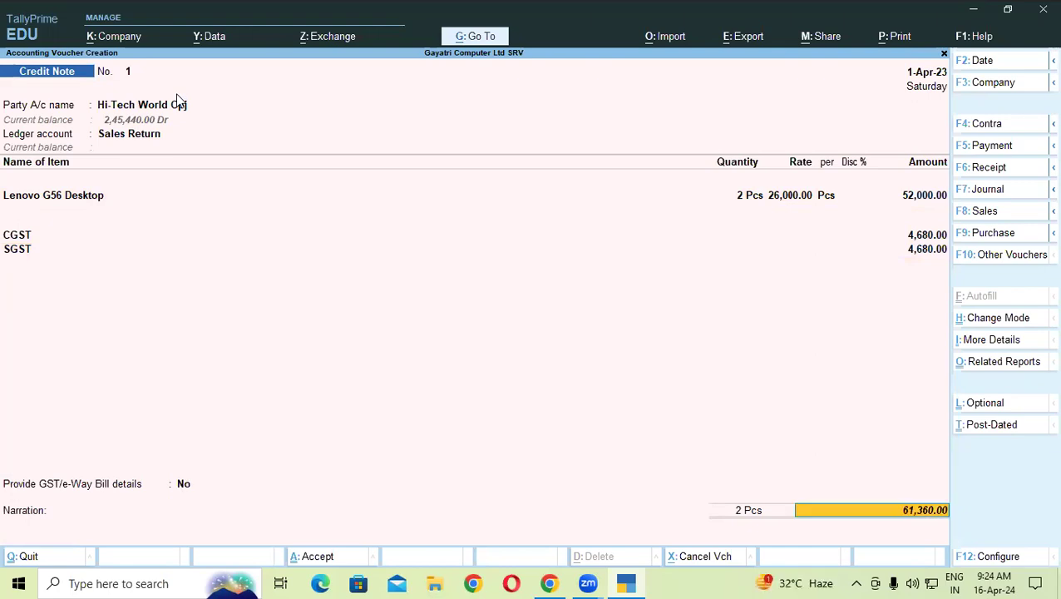
pyautogui.press('Return')
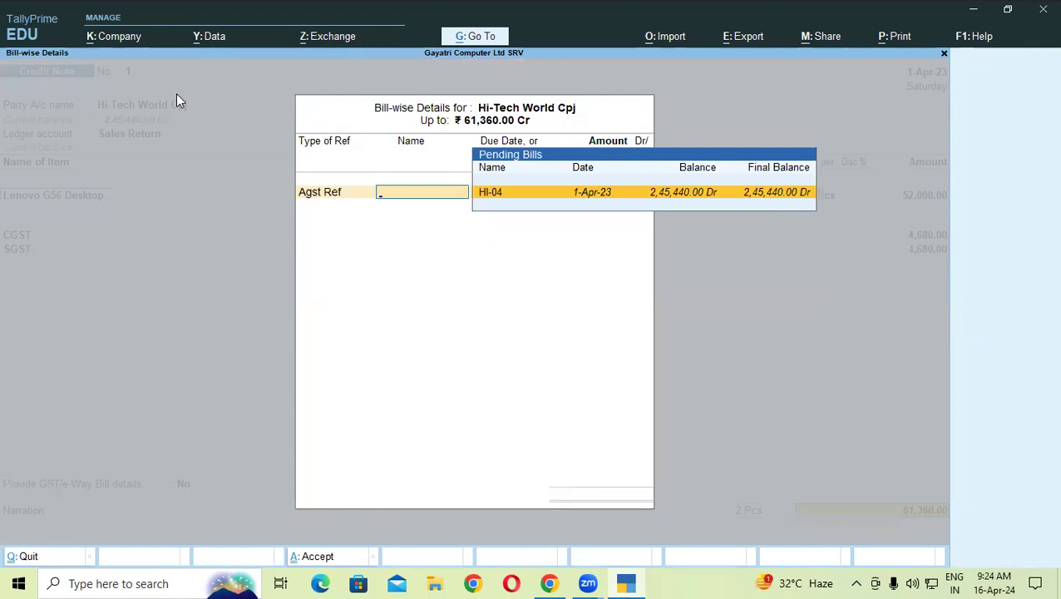
pyautogui.press('Return')
pyautogui.press('Return')
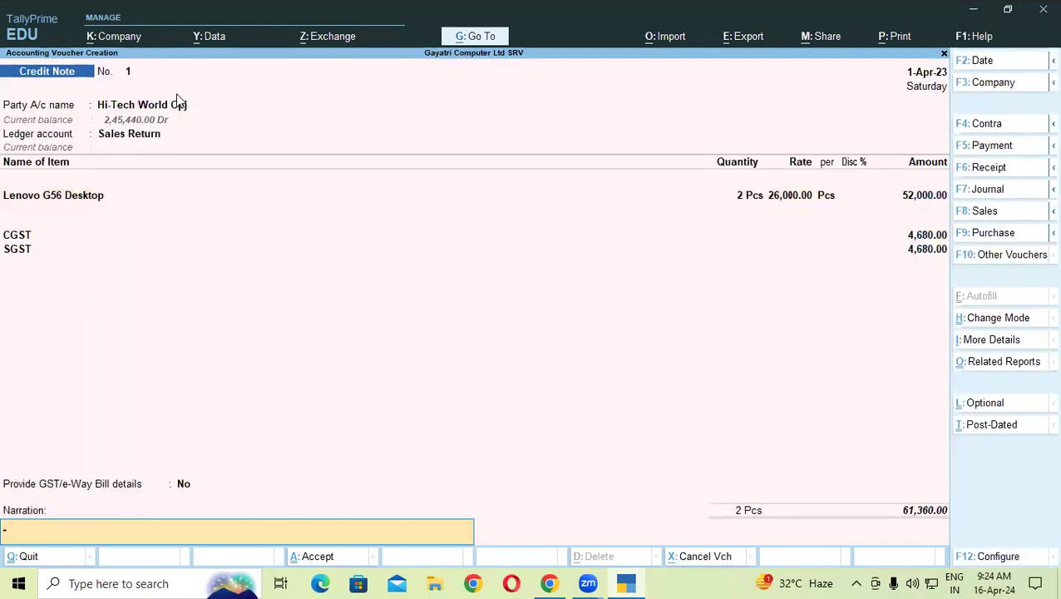
pyautogui.press('Return')
pyautogui.press('Escape')
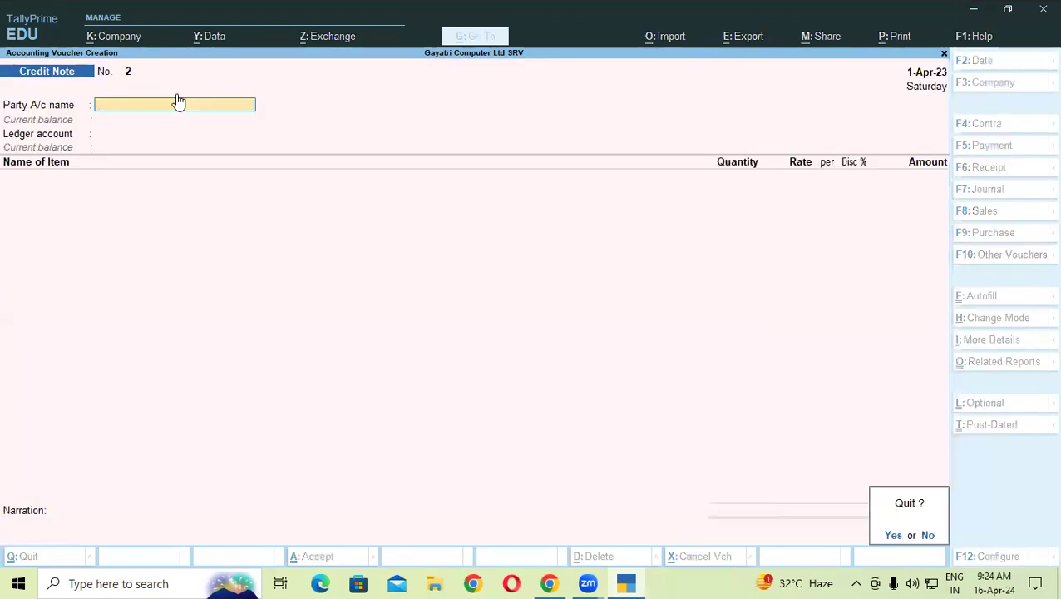
# Step: Quit voucher entry and open GSTR-1 via More Reports > Statutory Reports > GST Reports
pyautogui.press('Return')
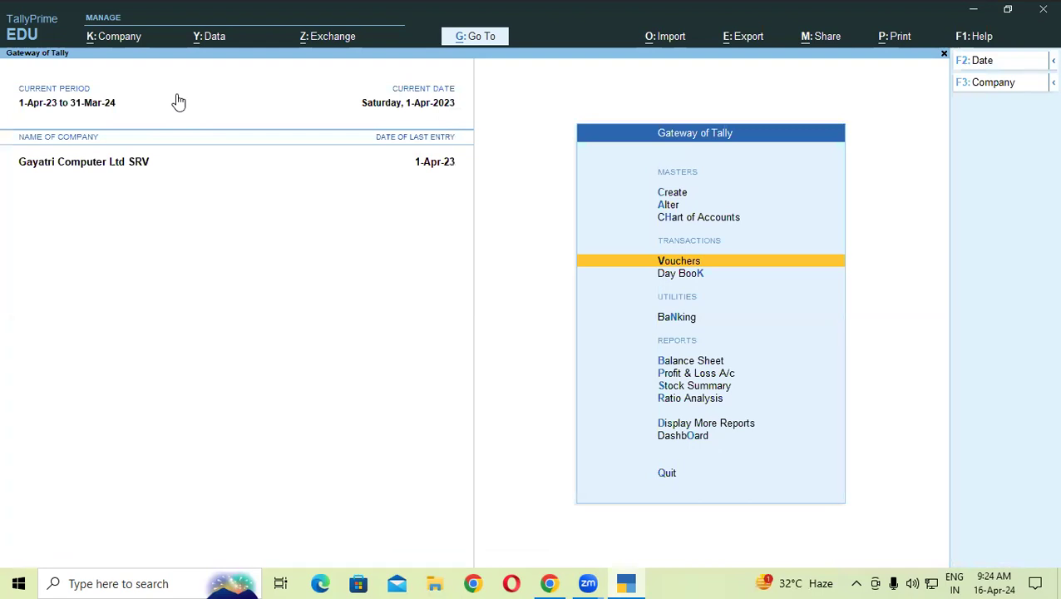
pyautogui.press('Down')
pyautogui.press('Down')
pyautogui.press('Down')
pyautogui.press('Down')
pyautogui.press('Down')
pyautogui.press('Down')
pyautogui.press('Down')
pyautogui.press('Down')
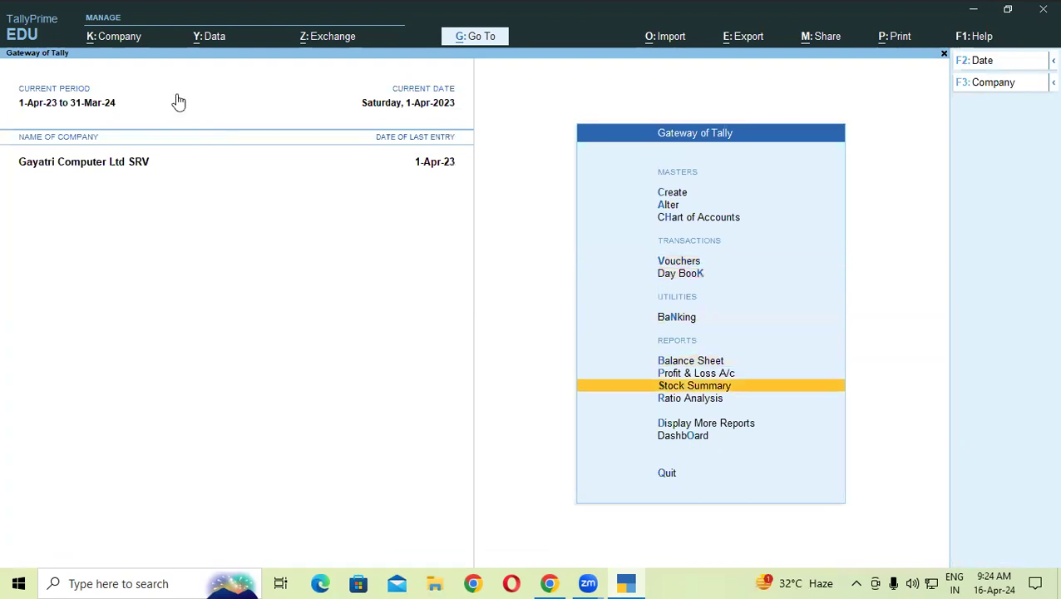
pyautogui.press('Up')
pyautogui.press('Return')
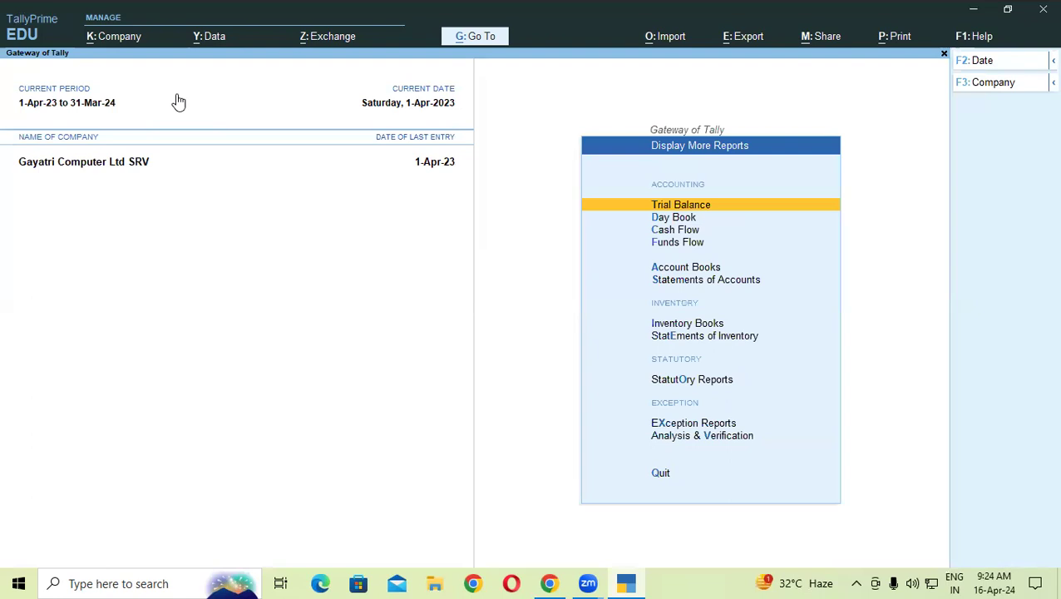
pyautogui.press('Down')
pyautogui.press('Down')
pyautogui.press('Down')
pyautogui.press('Down')
pyautogui.press('Down')
pyautogui.press('Down')
pyautogui.press('Down')
pyautogui.press('Down')
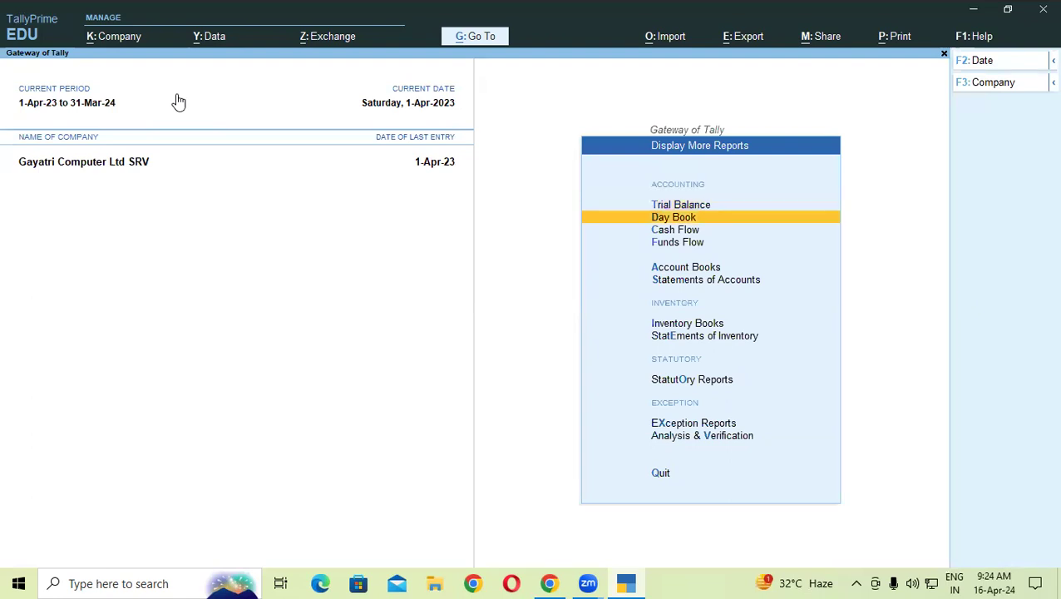
pyautogui.press('Return')
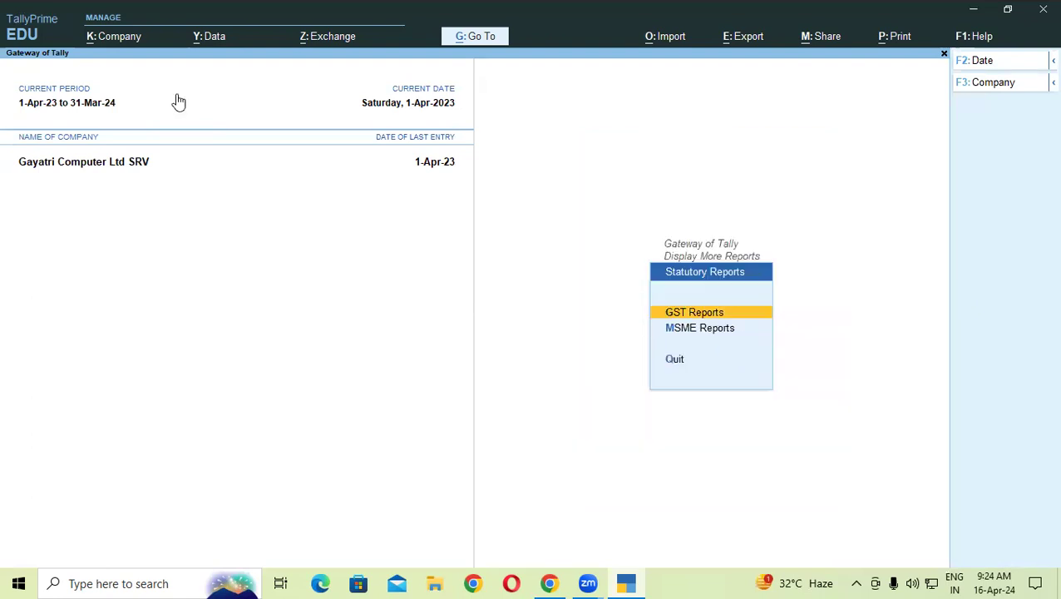
pyautogui.press('Return')
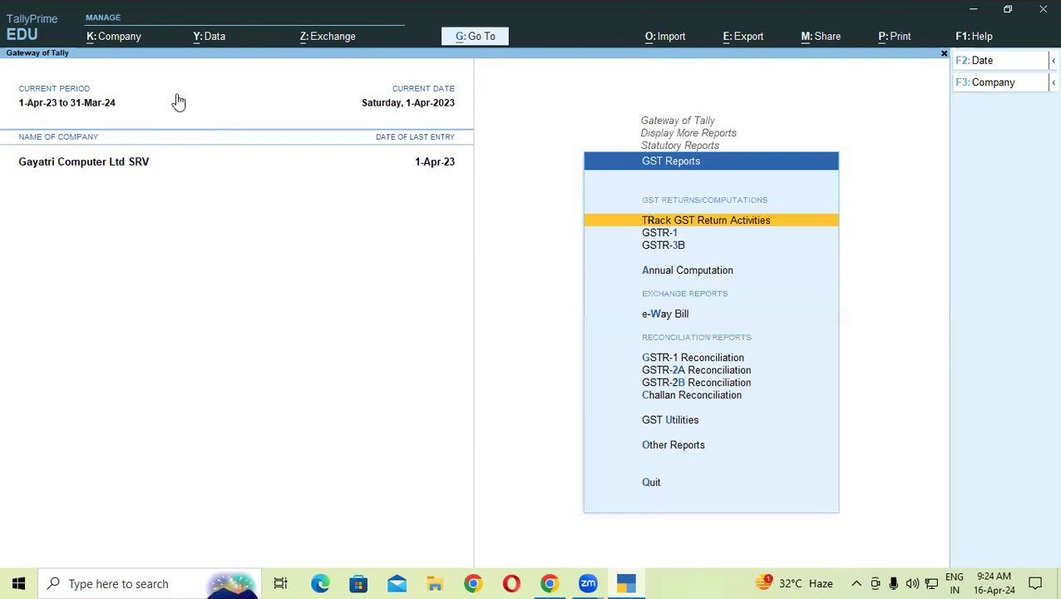
pyautogui.press('Down')
pyautogui.press('Return')
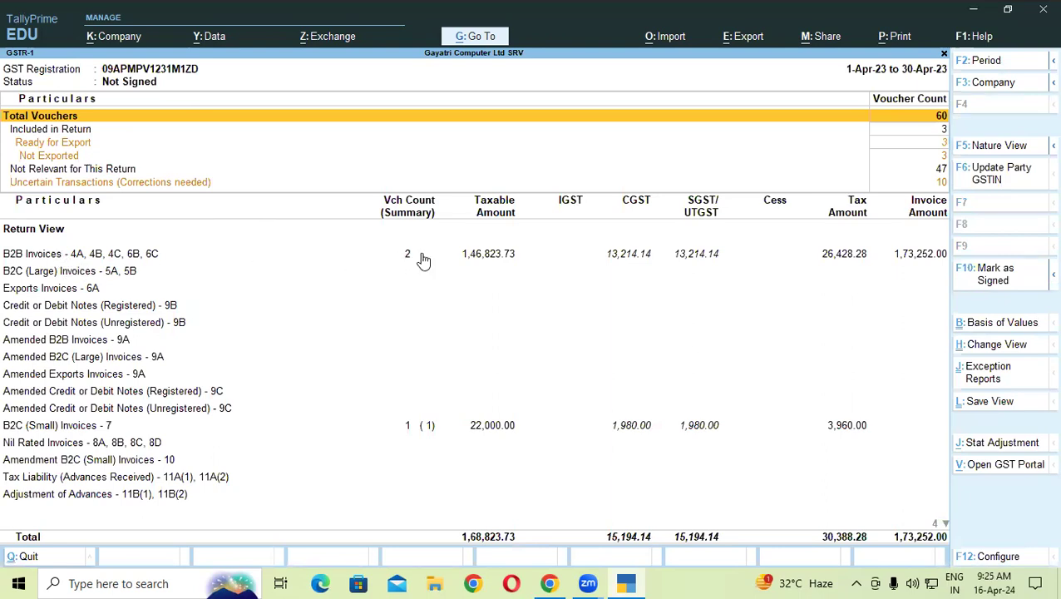
# Step: Drill into the Uncertain Transactions (Corrections needed) line of the GSTR-1 report
pyautogui.click(422, 260)
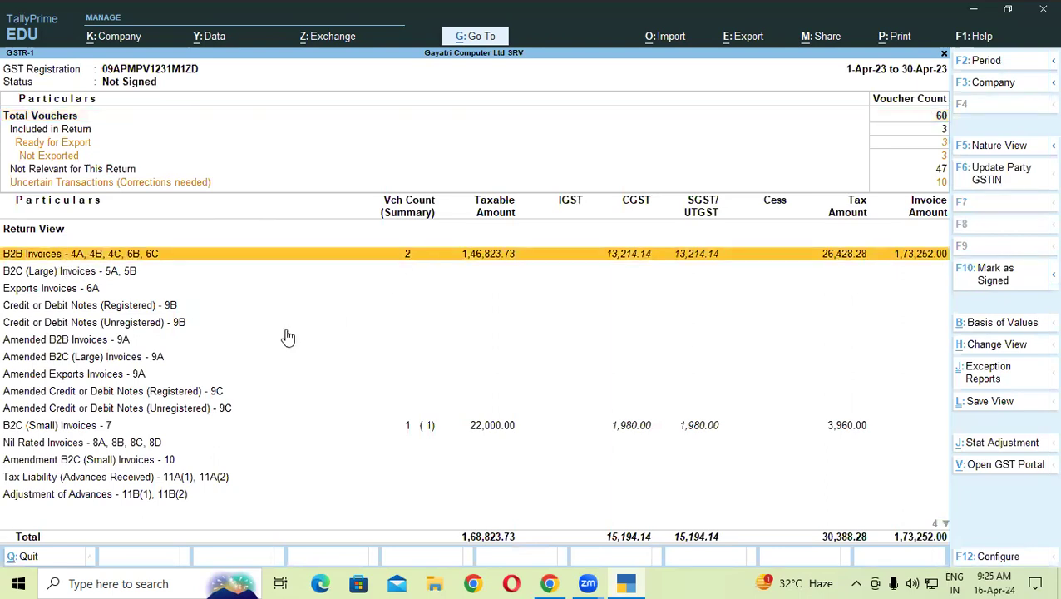
pyautogui.click(491, 432)
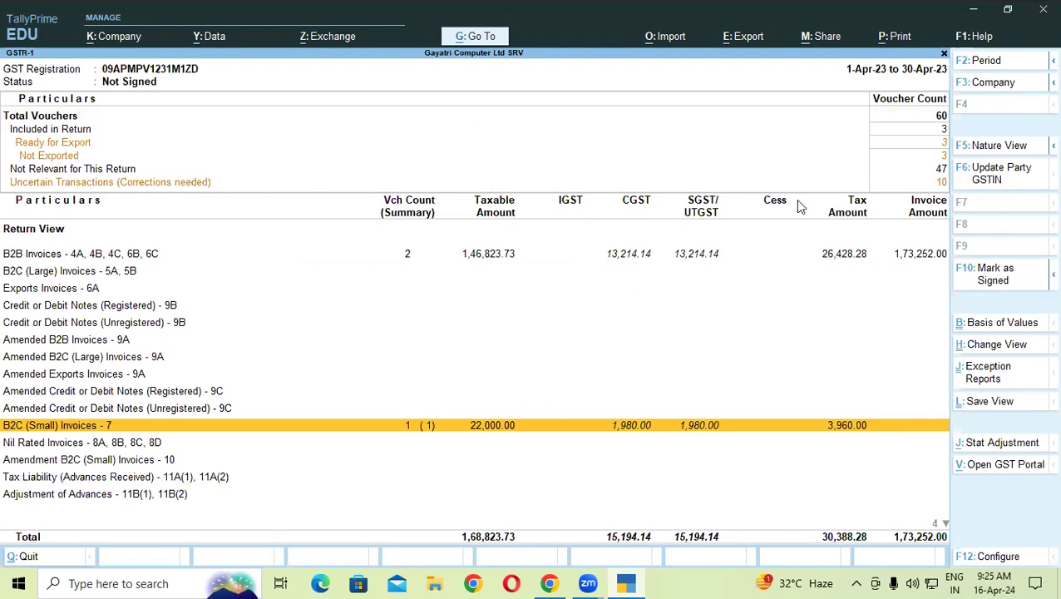
pyautogui.click(948, 183)
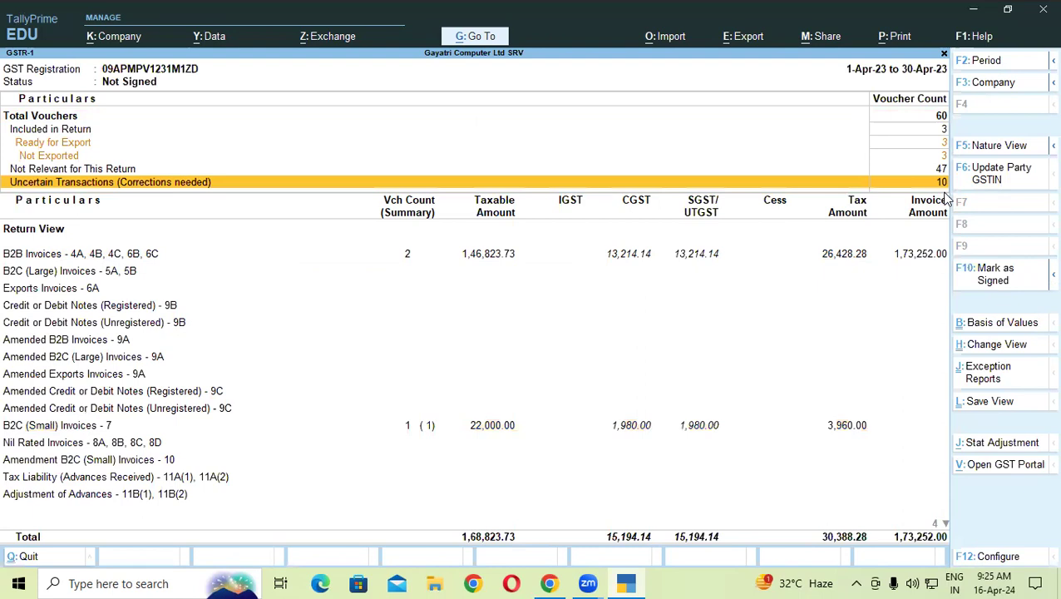
pyautogui.click(946, 185)
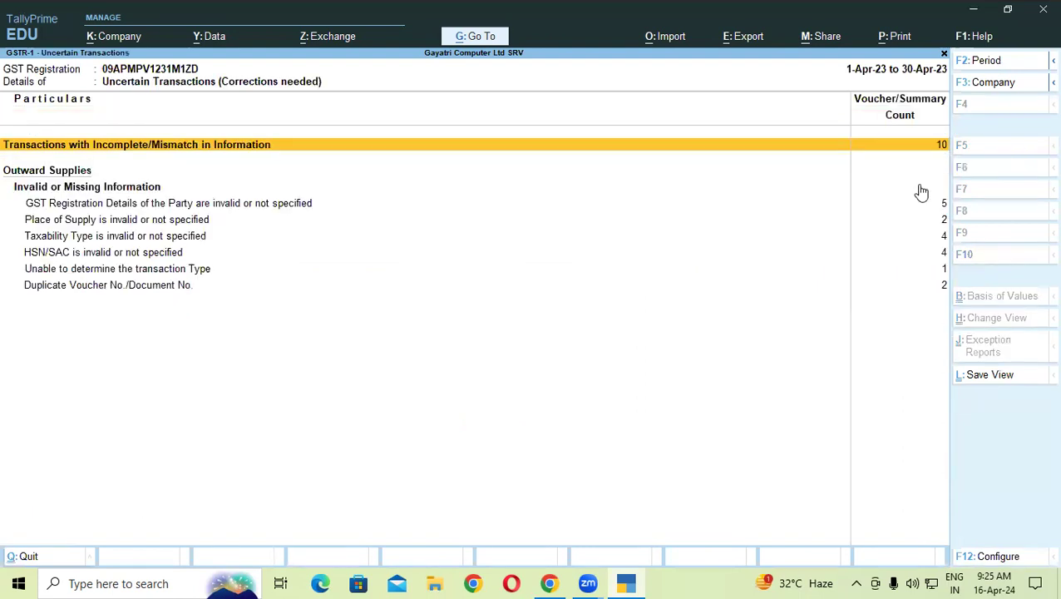
# Step: List incomplete/mismatch transactions and open Hi-Tech World Cpj's Sales B2B voucher No. 5
pyautogui.press('Return')
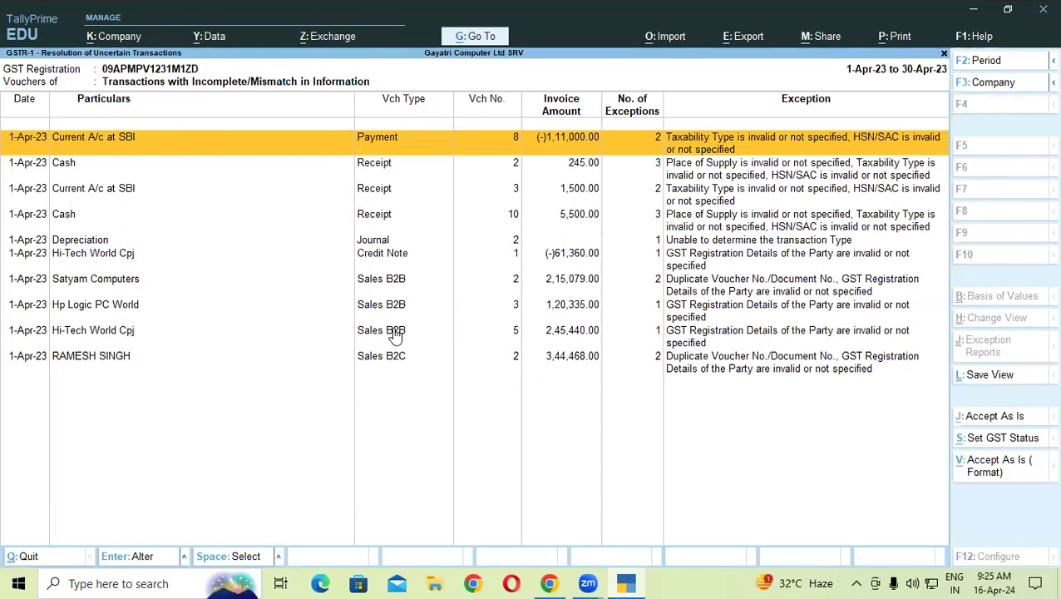
pyautogui.click(83, 336)
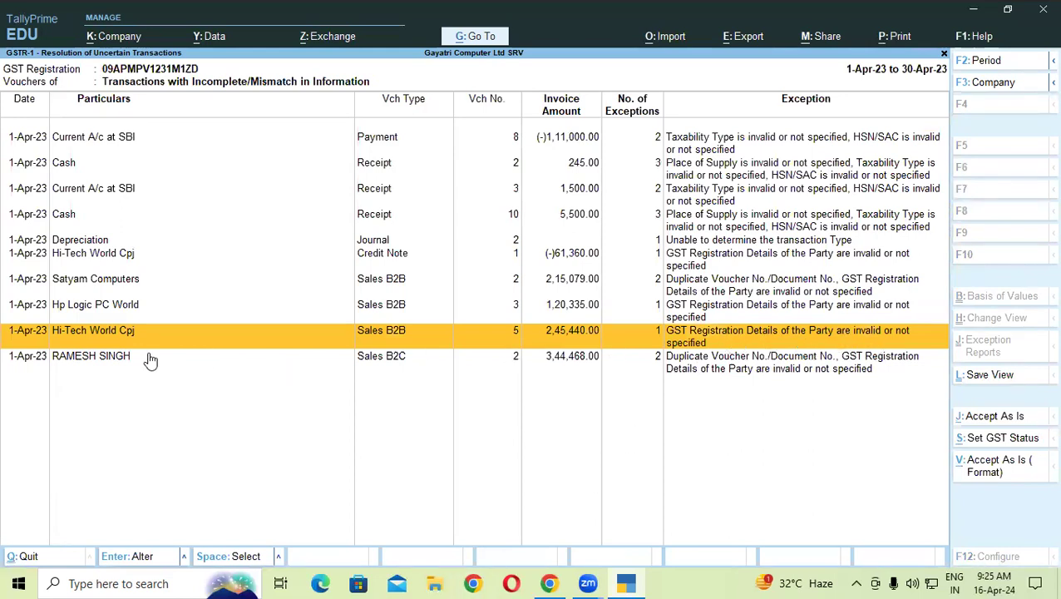
pyautogui.press('Return')
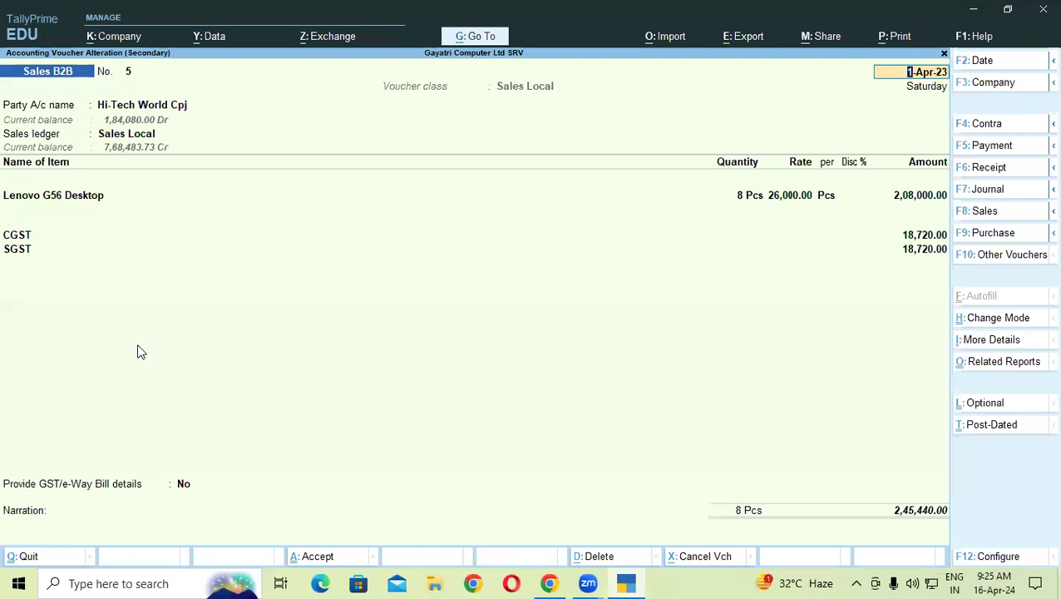
# Step: Open Hi-Tech World Cpj's ledger and retype its GSTIN/UIN with the corrected registration number
pyautogui.press('Return')
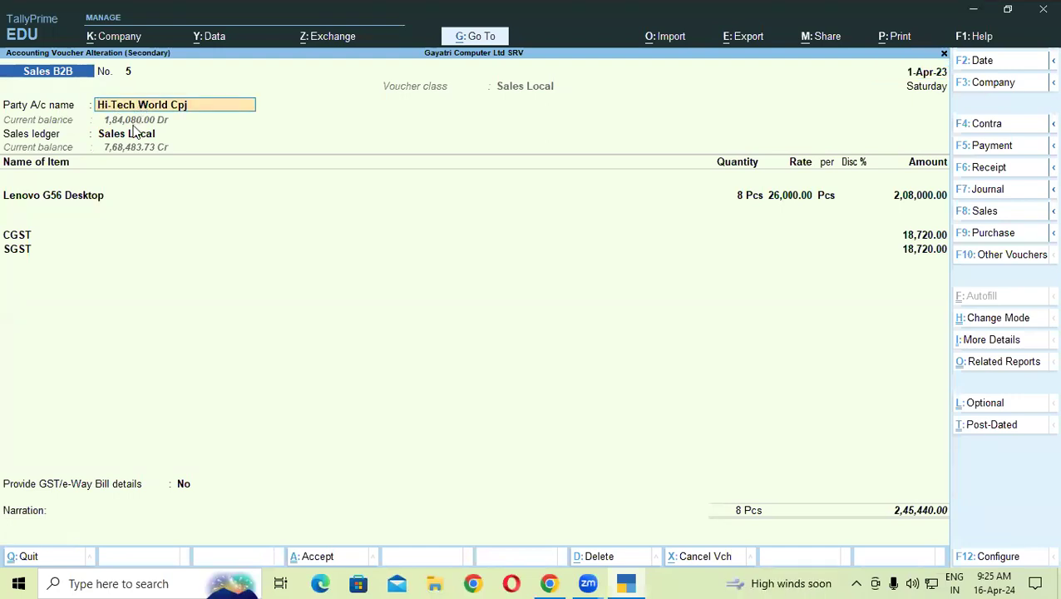
pyautogui.hotkey('ctrl', 'Return')
pyautogui.press('Return')
pyautogui.press('Return')
pyautogui.press('Return')
pyautogui.press('Return')
pyautogui.press('Return')
pyautogui.press('Return')
pyautogui.press('Return')
pyautogui.press('Return')
pyautogui.press('Return')
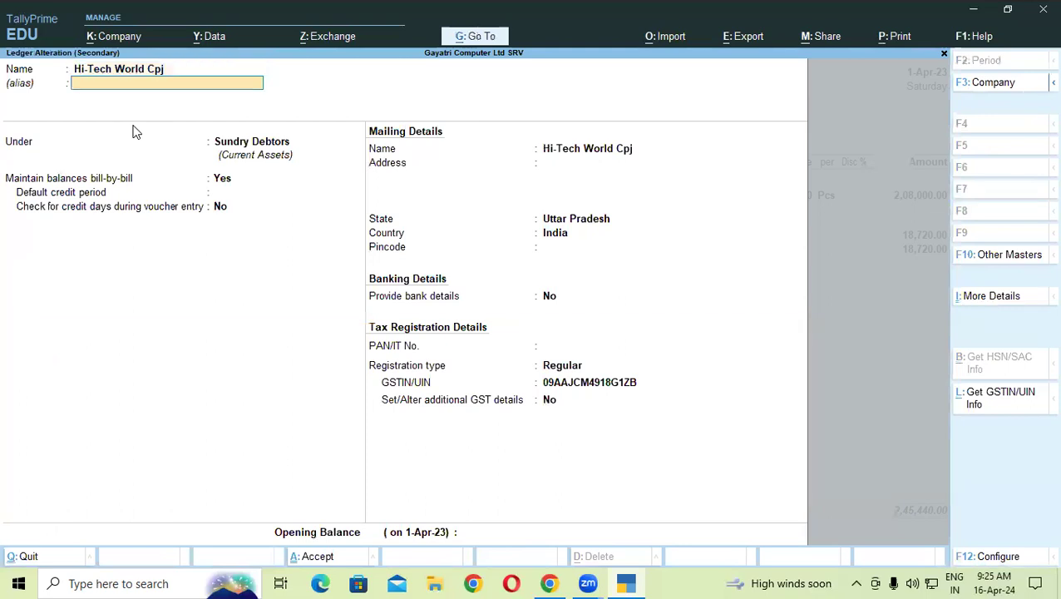
pyautogui.press('Return')
pyautogui.press('Return')
pyautogui.press('Return')
pyautogui.press('Return')
pyautogui.press('Return')
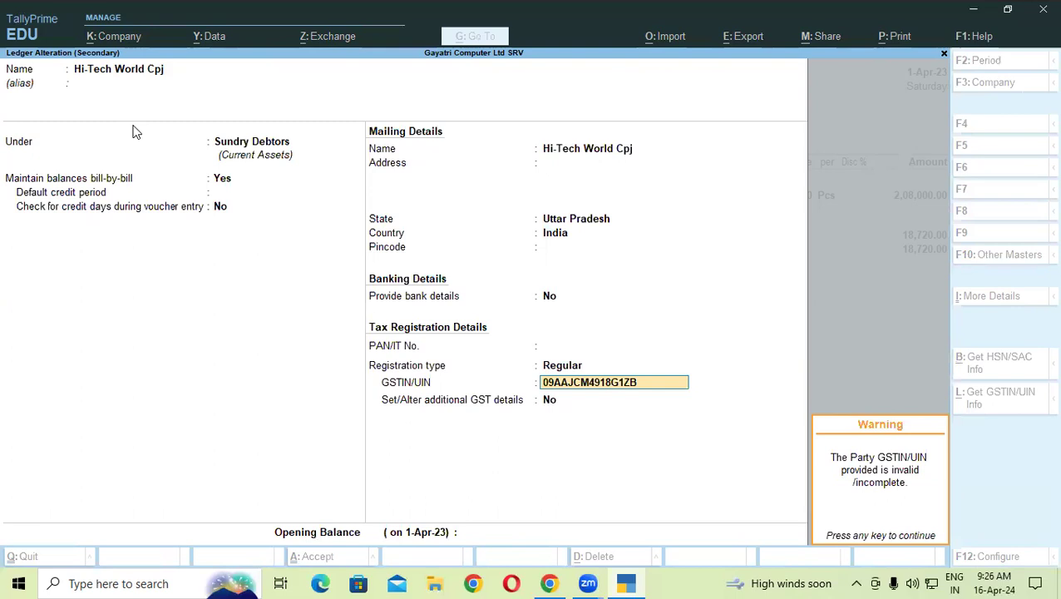
pyautogui.press('Return')
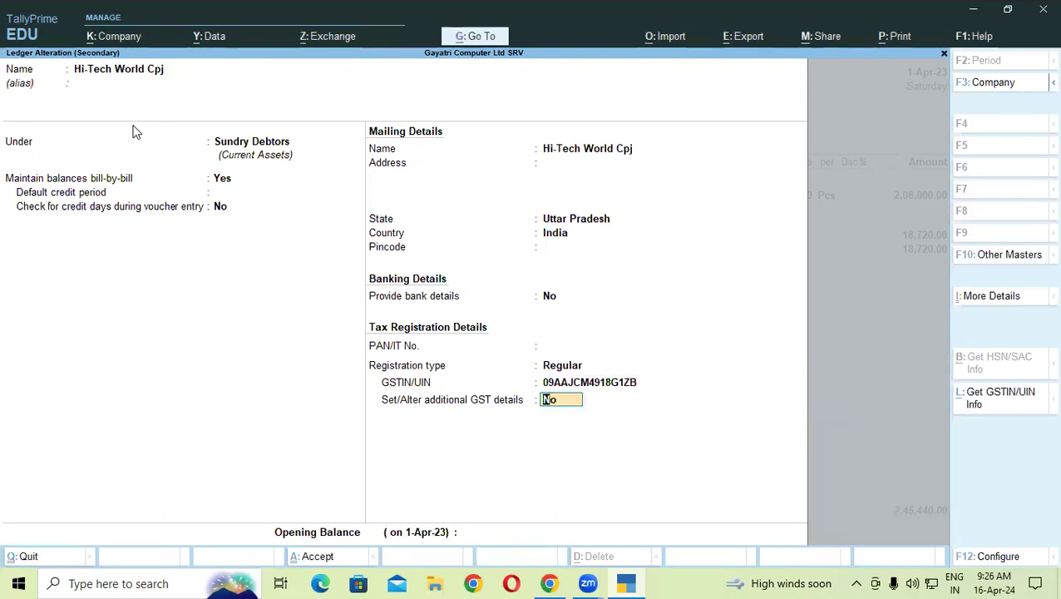
pyautogui.press('Up')
pyautogui.write('09')
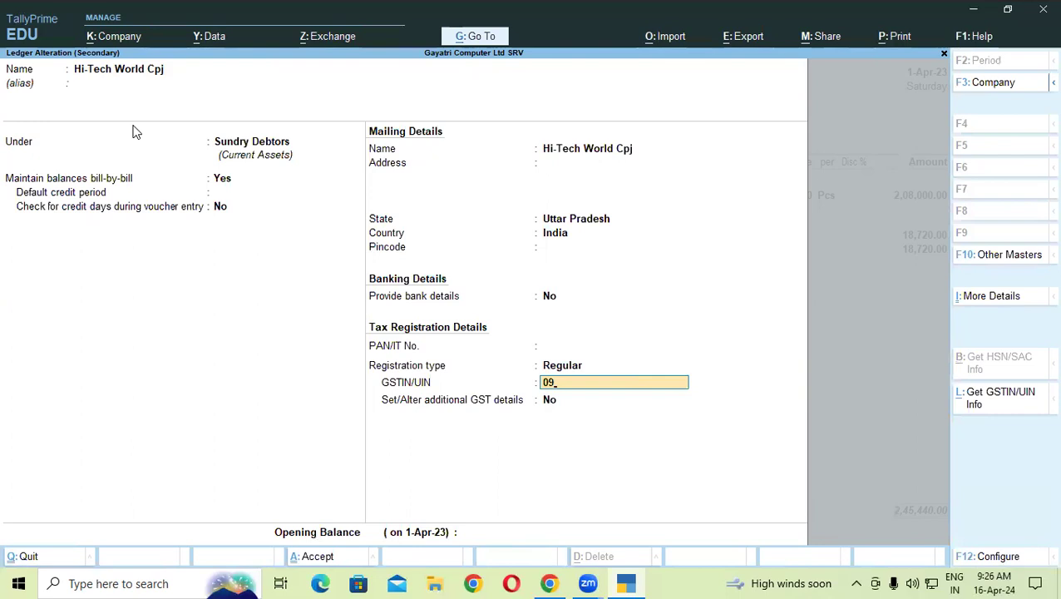
pyautogui.write('DYLPS9556')
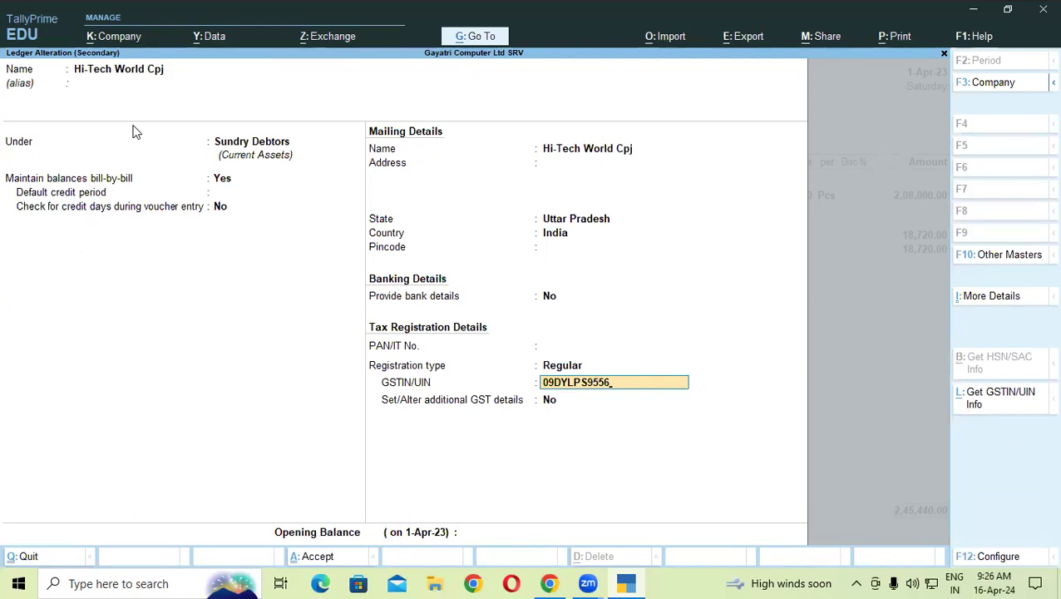
pyautogui.write('P1ZY')
# Step: Accept the corrected GSTIN and save the Hi-Tech World Cpj ledger alteration
pyautogui.press('Return')
pyautogui.press('Return')
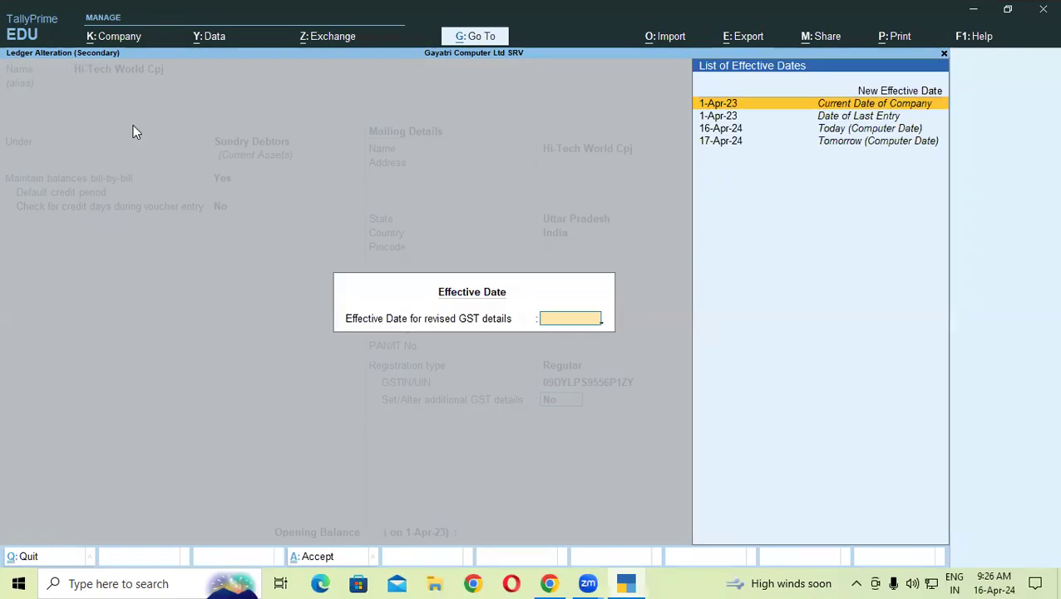
pyautogui.press('Return')
pyautogui.press('Return')
pyautogui.press('Return')
pyautogui.press('Return')
pyautogui.press('Return')
pyautogui.press('Return')
pyautogui.press('Return')
pyautogui.press('Return')
pyautogui.press('Return')
pyautogui.press('Return')
pyautogui.press('Return')
pyautogui.press('Return')
pyautogui.press('Return')
pyautogui.press('Return')
pyautogui.press('Return')
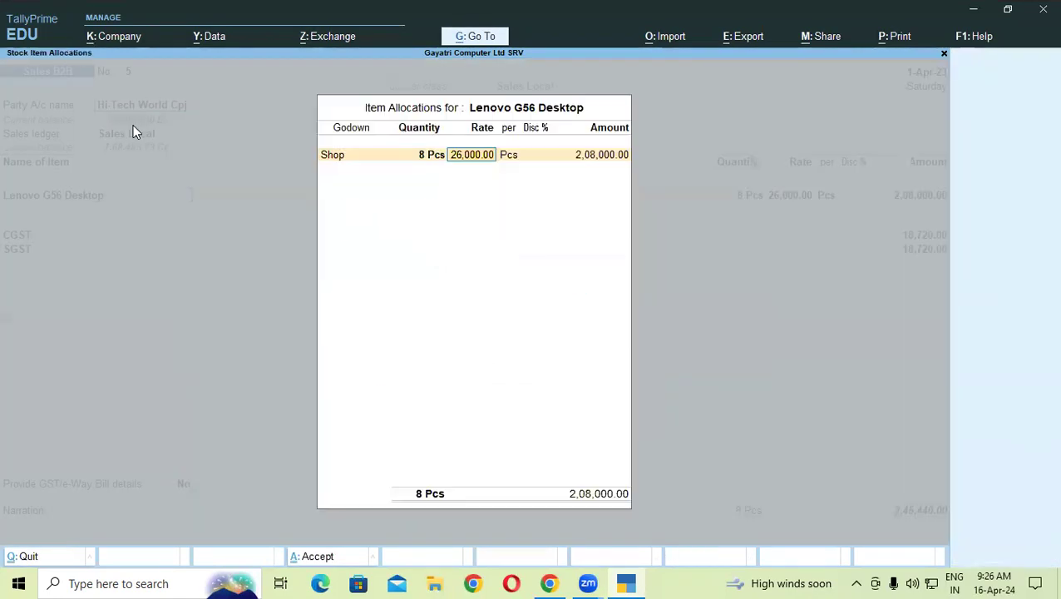
# Step: Re-accept Sales voucher No. 5, keep its bill reference, and decline e-Way Bill and printing
pyautogui.press('Return')
pyautogui.press('Return')
pyautogui.press('Return')
pyautogui.press('Return')
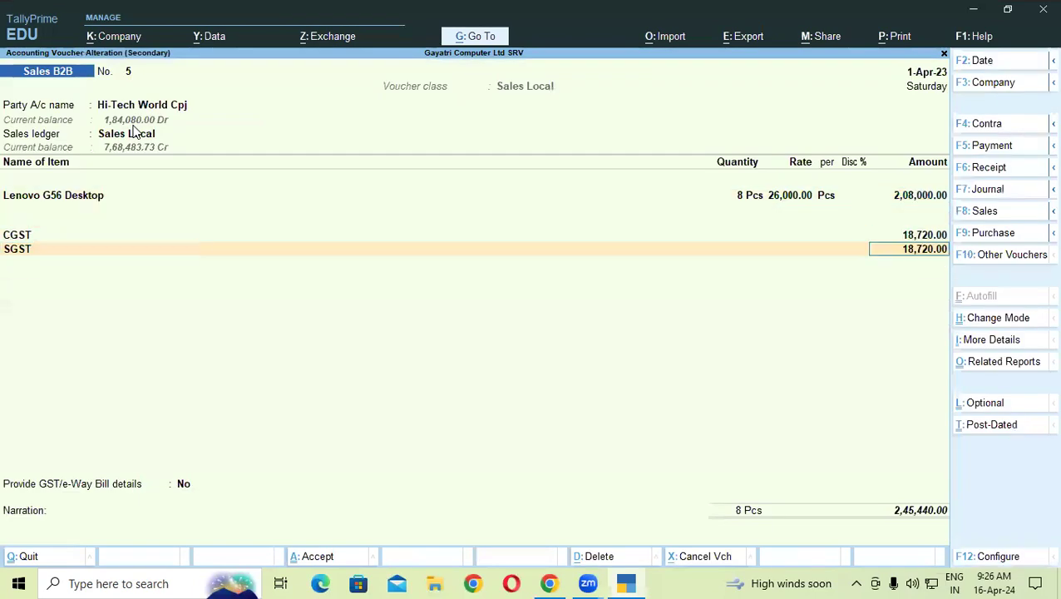
pyautogui.press('Return')
pyautogui.press('Return')
pyautogui.press('Return')
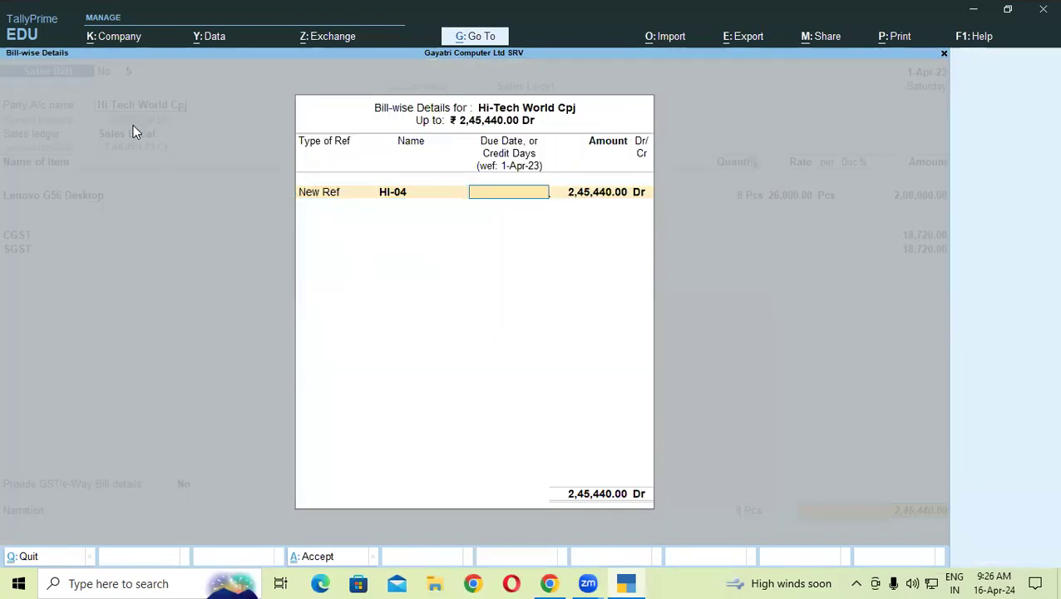
pyautogui.press('Return')
pyautogui.press('Return')
pyautogui.press('Return')
pyautogui.press('Return')
pyautogui.press('Return')
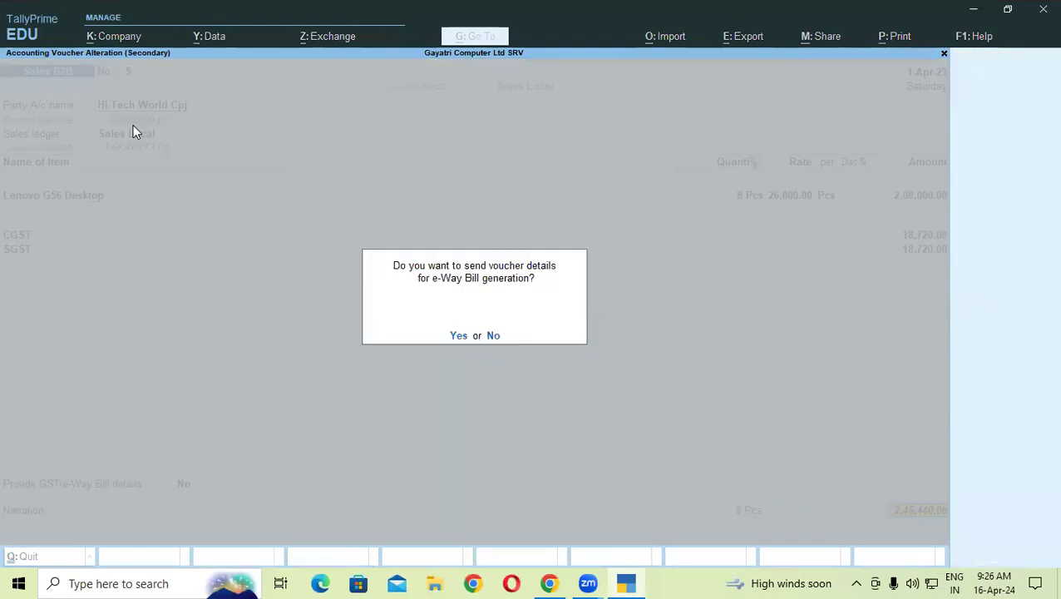
pyautogui.press('n')
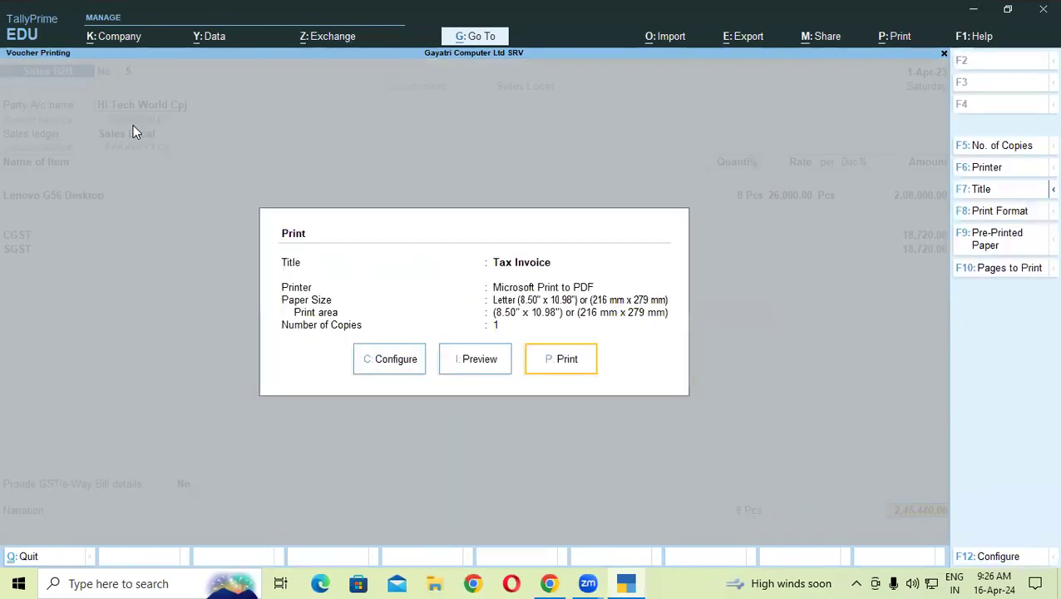
pyautogui.press('Escape')
pyautogui.press('n')
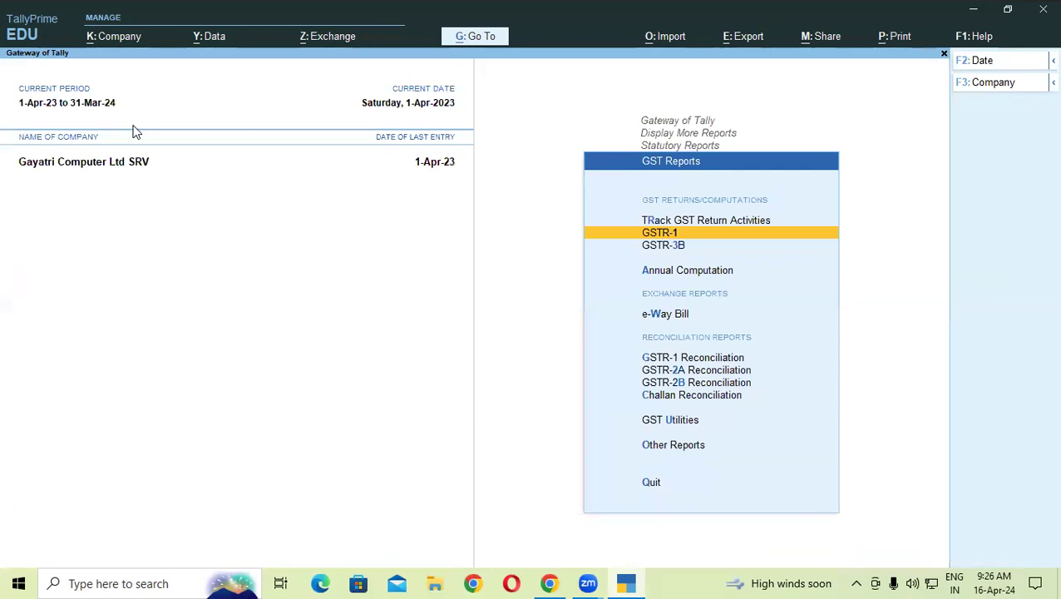
# Step: Open the GSTR-1 report from the GST Reports list
pyautogui.press('Return')
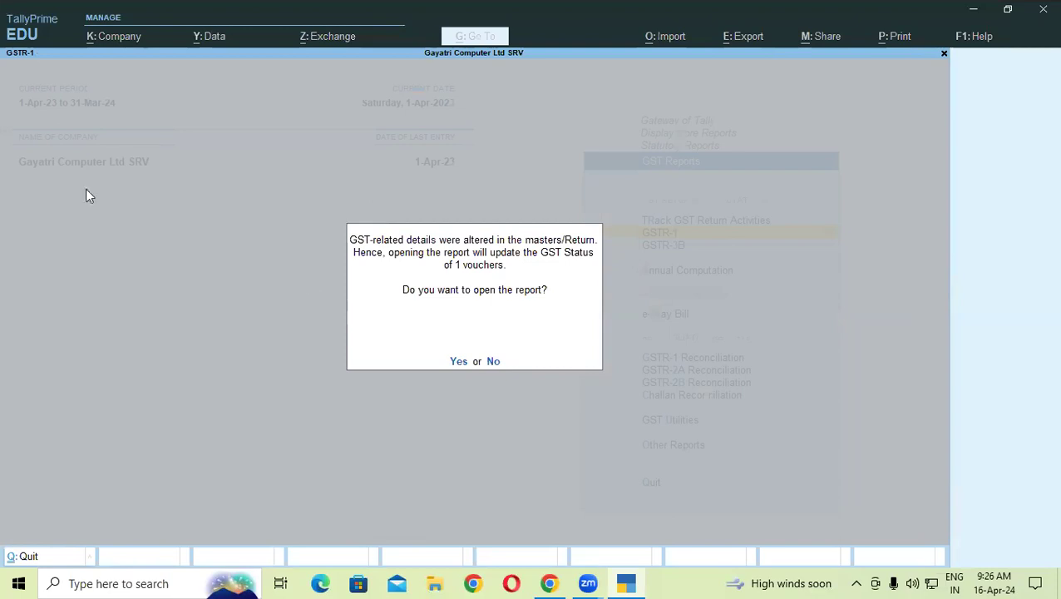
# Step: Update the GST status and list GSTR-1's uncertain transactions with incomplete or mismatched information
pyautogui.click(458, 362)
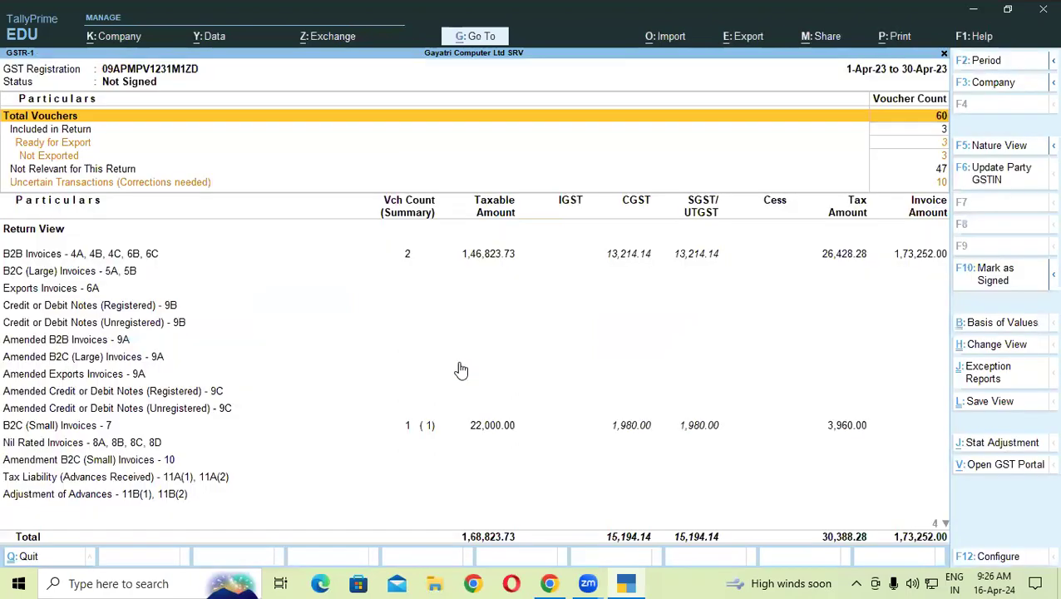
pyautogui.click(944, 183)
pyautogui.click(944, 184)
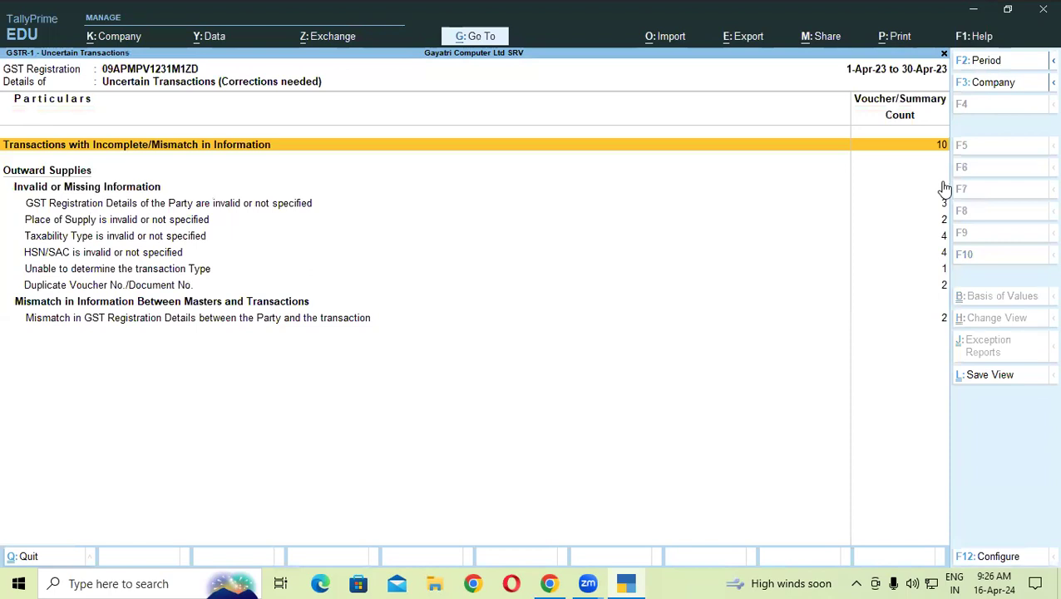
pyautogui.press('Return')
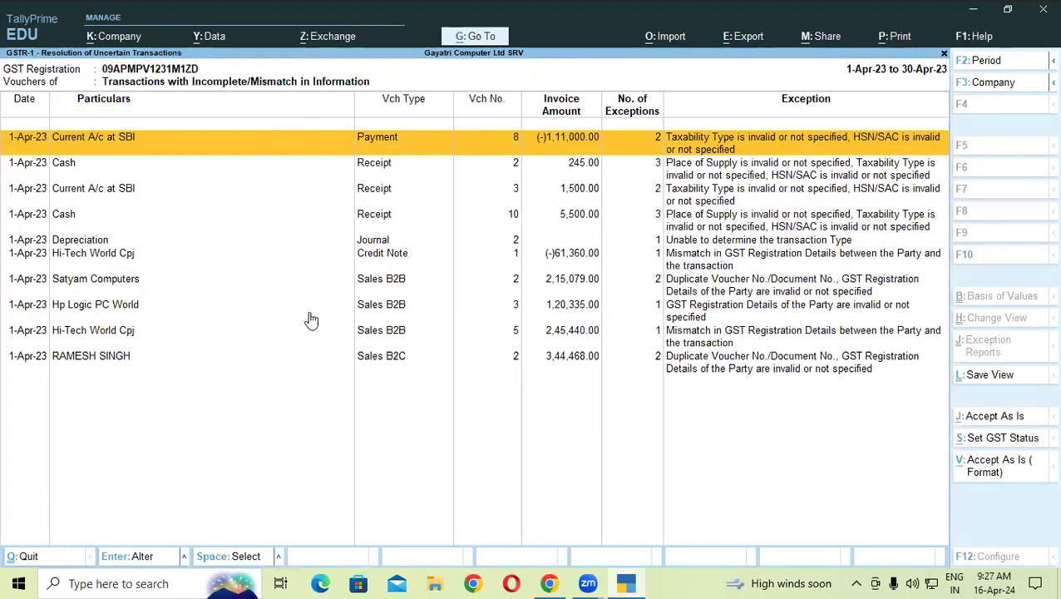
pyautogui.click(73, 311)
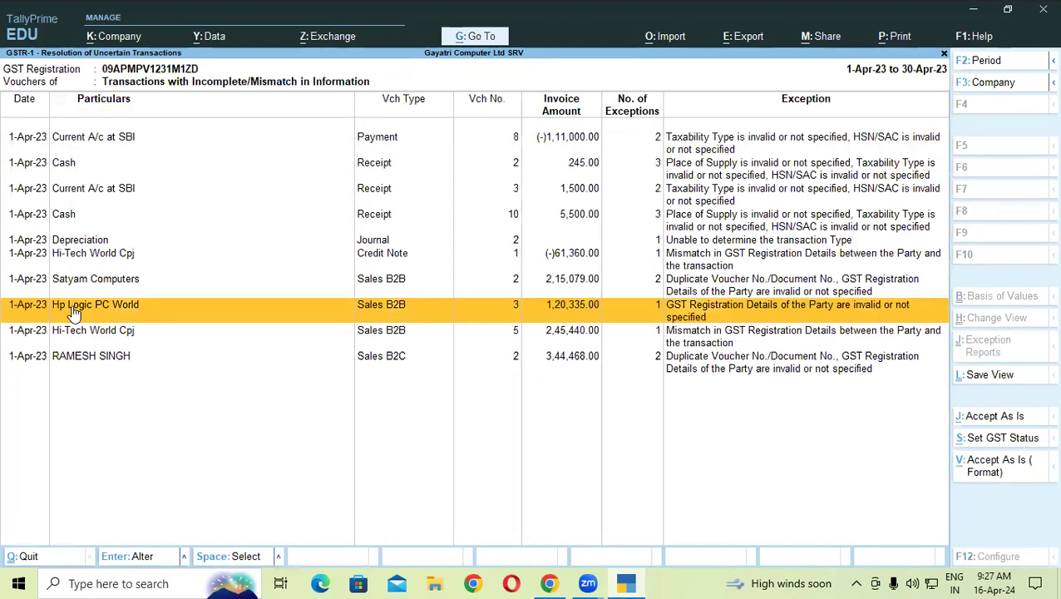
pyautogui.click(73, 311)
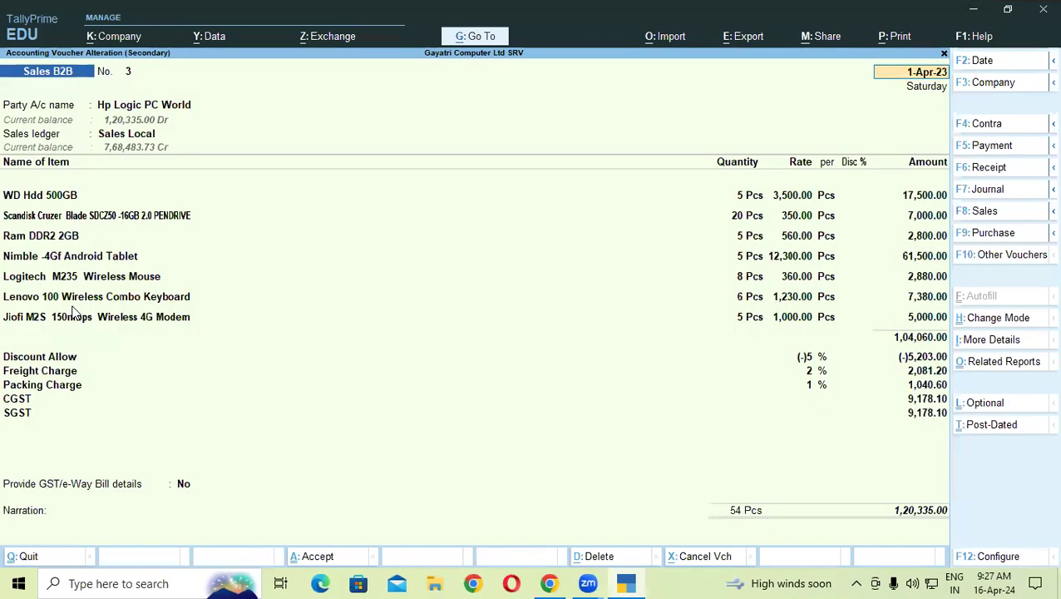
pyautogui.press('Escape')
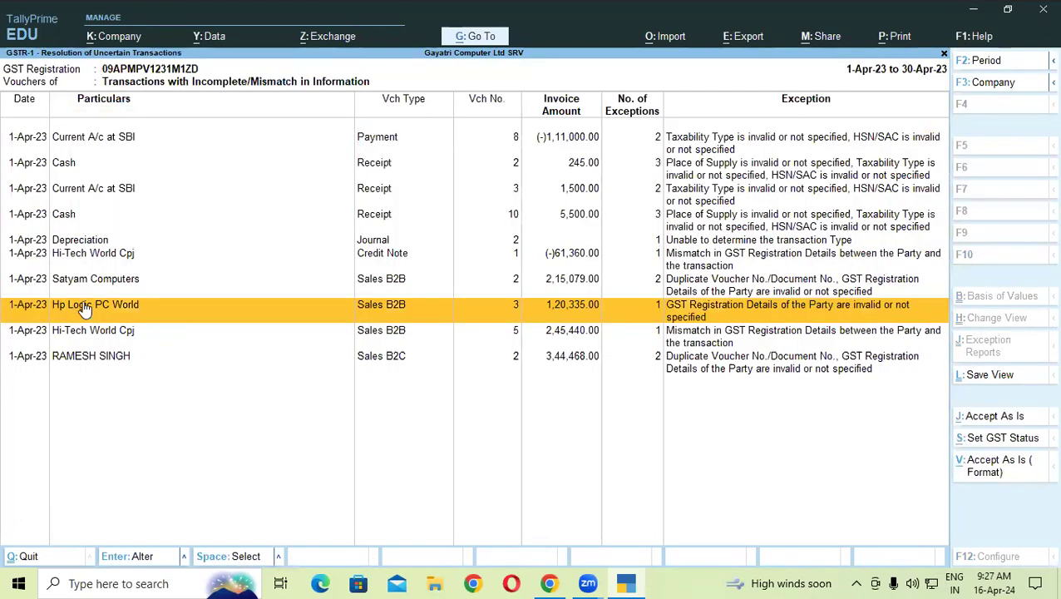
pyautogui.click(394, 258)
pyautogui.click(36, 258)
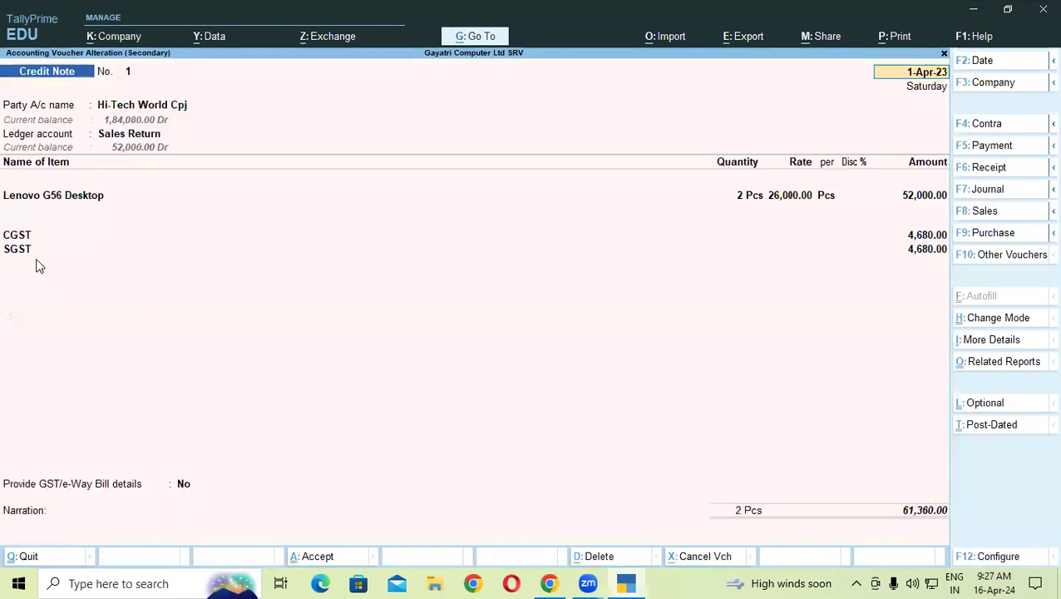
pyautogui.click(150, 110)
pyautogui.press('Return')
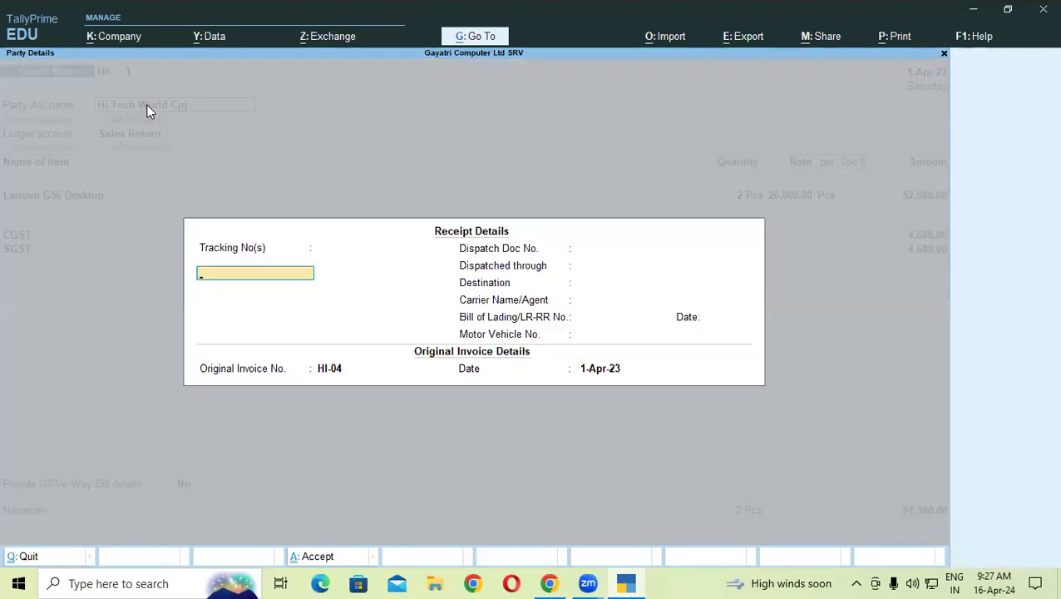
pyautogui.press('Return')
pyautogui.press('Return')
pyautogui.press('Return')
pyautogui.press('Return')
pyautogui.press('Return')
pyautogui.press('Return')
pyautogui.press('Return')
pyautogui.press('Return')
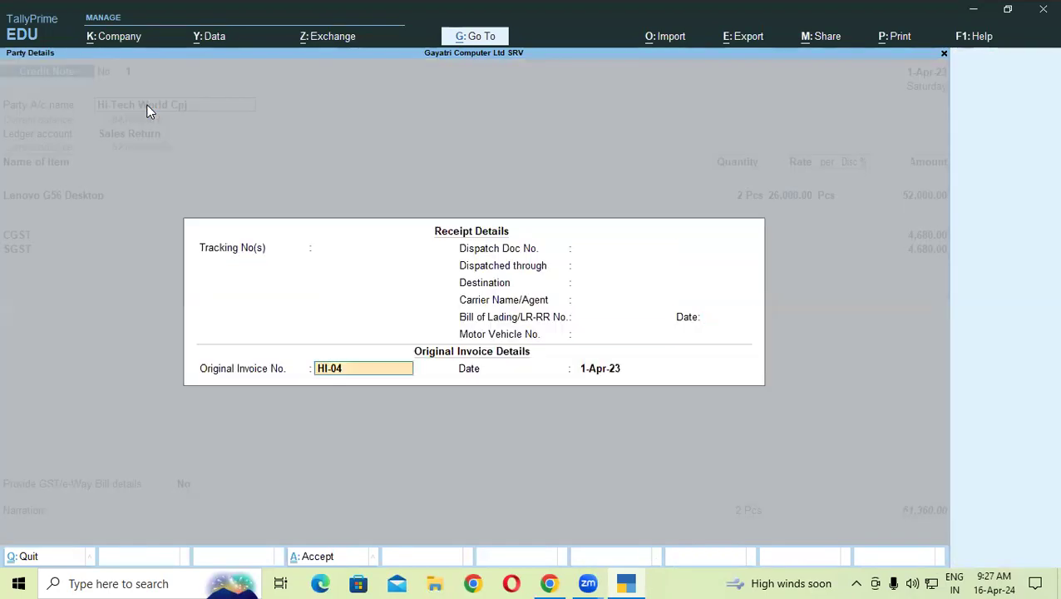
pyautogui.press('Return')
pyautogui.press('Return')
pyautogui.press('Return')
pyautogui.press('Return')
pyautogui.press('Return')
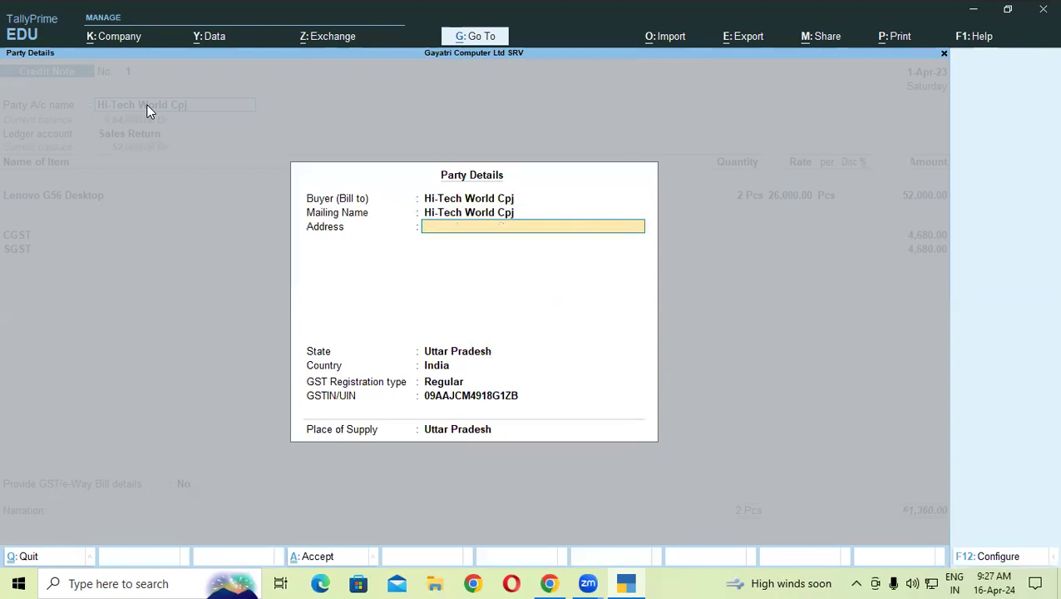
pyautogui.press('Return')
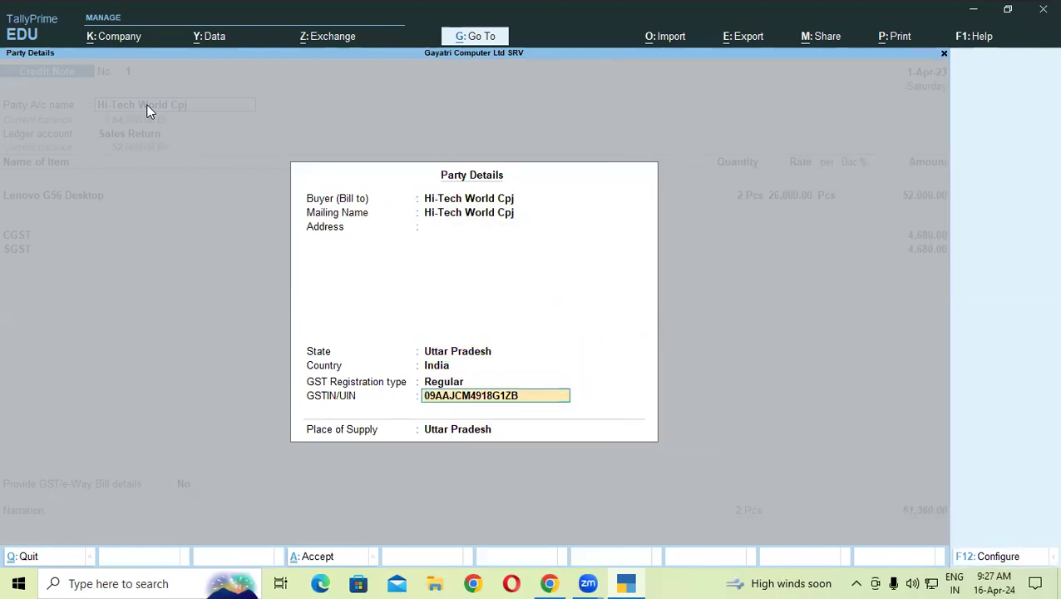
pyautogui.write('09')
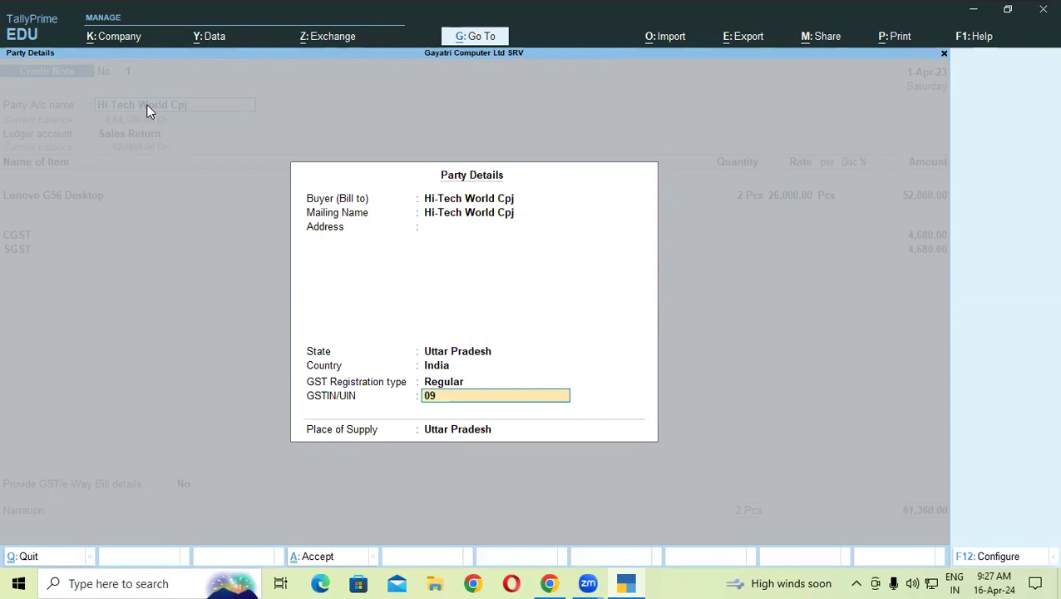
pyautogui.write('DYLPS')
pyautogui.write('9556P1ZY')
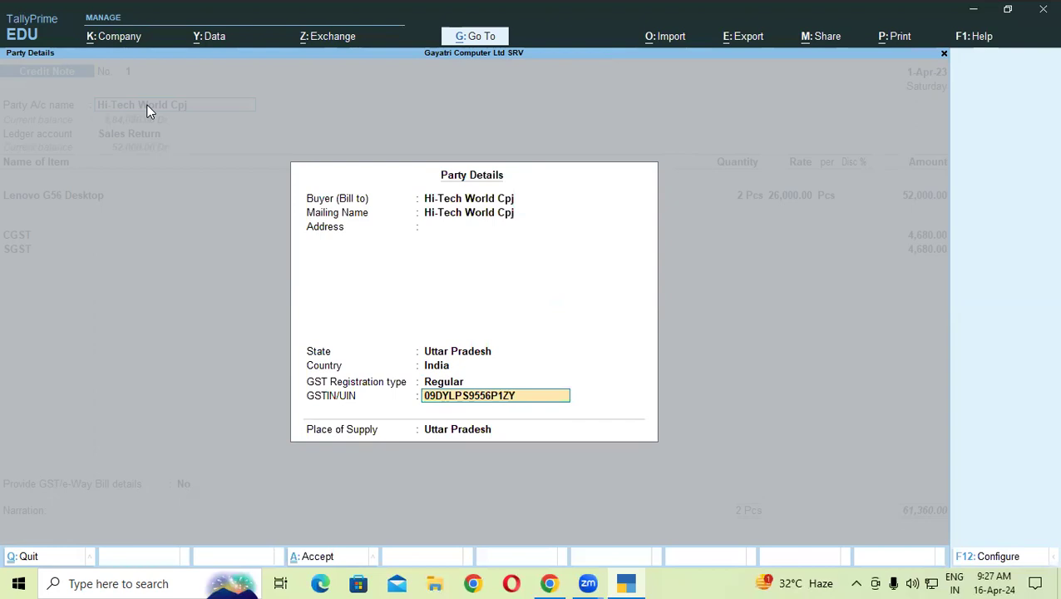
pyautogui.press('Return')
pyautogui.press('Return')
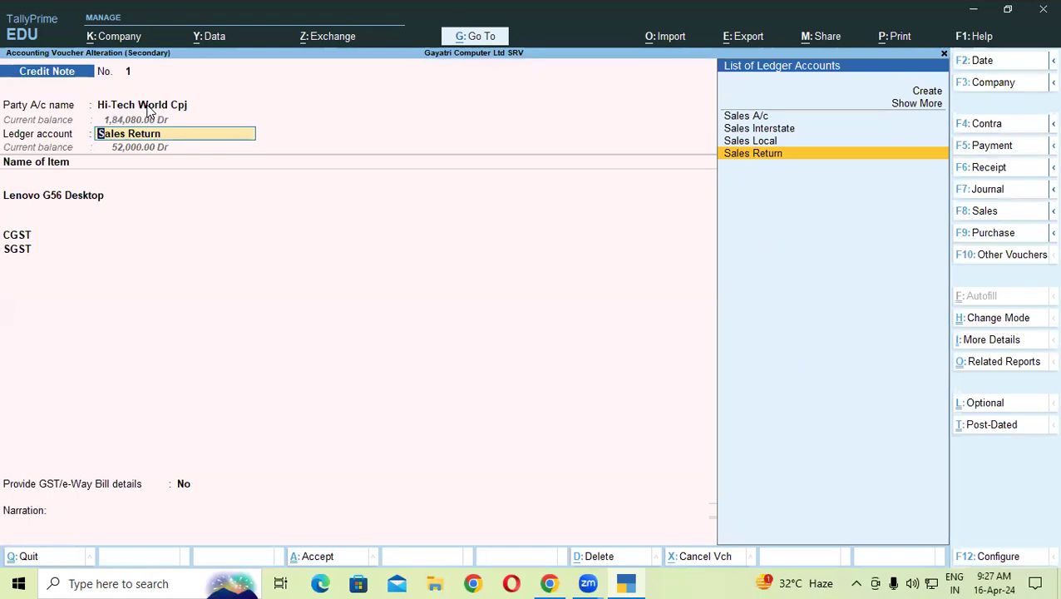
# Step: Open the Hi-Tech World Cpj party ledger for alteration from the Party A/c name field
pyautogui.press('BackSpace')
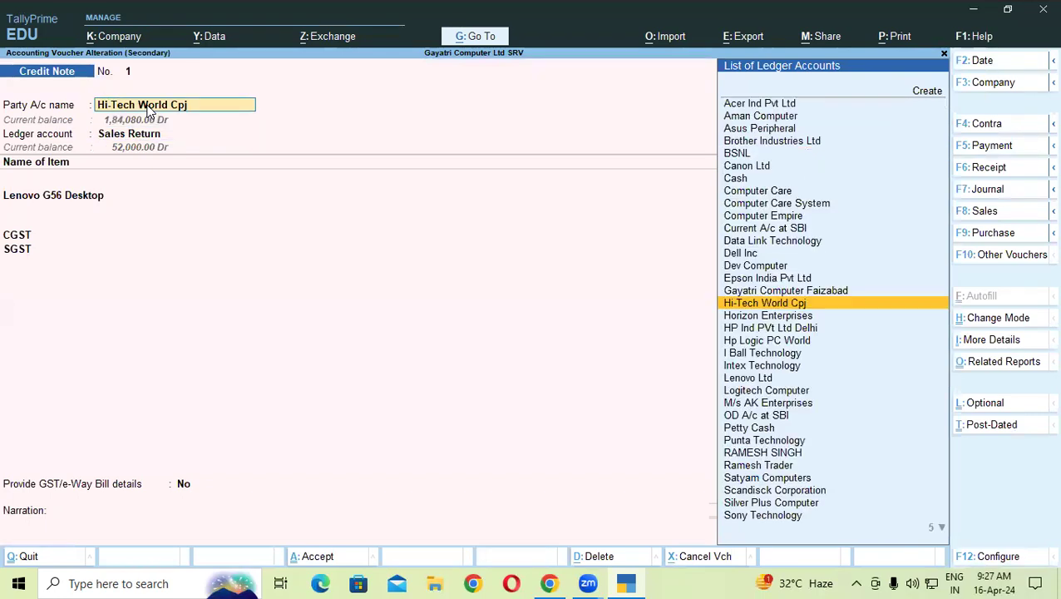
pyautogui.press('BackSpace')
pyautogui.press('Return')
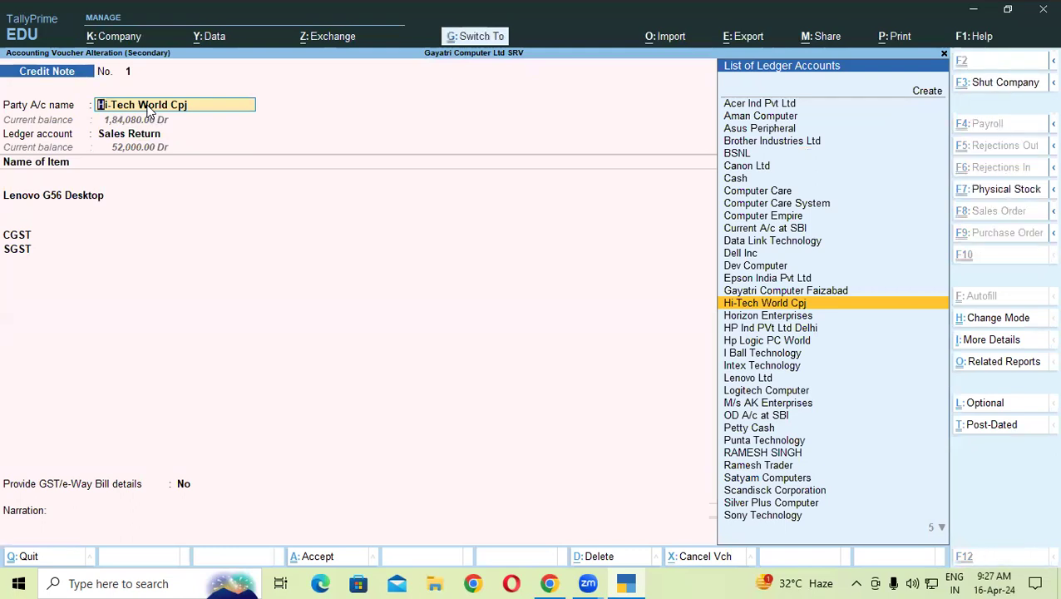
pyautogui.hotkey('ctrl', 'Return')
pyautogui.press('Return')
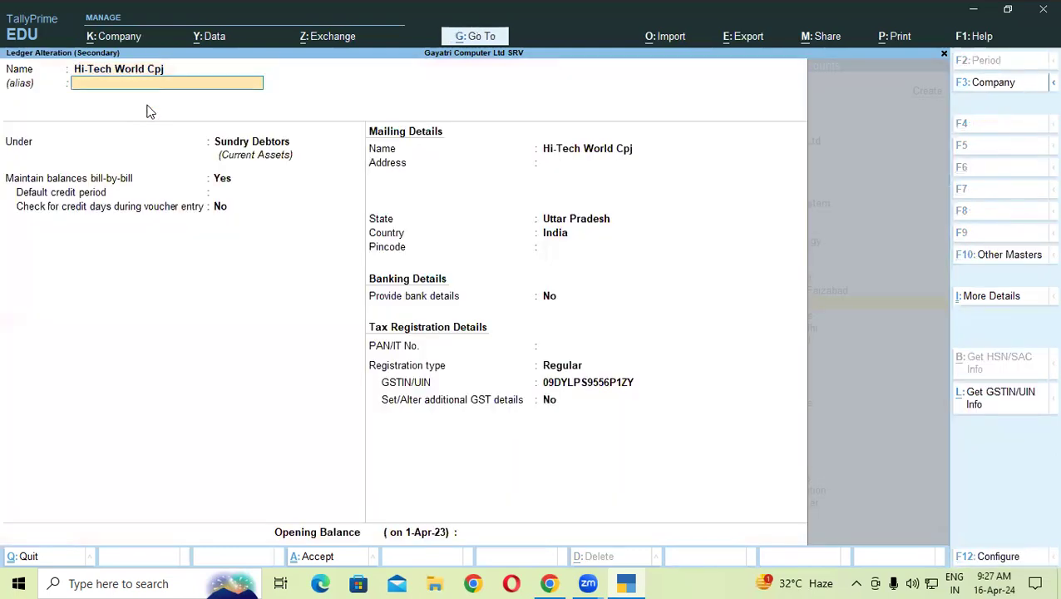
# Step: Step through the credit note's allocations and taxes to bill-wise Agst Ref HI-04 for 61,360.00 Cr
pyautogui.press('Return')
pyautogui.press('Return')
pyautogui.press('Return')
pyautogui.press('Return')
pyautogui.press('Return')
pyautogui.press('Return')
pyautogui.press('Return')
pyautogui.press('Return')
pyautogui.press('Return')
pyautogui.press('Return')
pyautogui.press('Return')
pyautogui.press('Return')
pyautogui.press('Return')
pyautogui.press('Return')
pyautogui.press('Return')
pyautogui.press('Return')
pyautogui.press('Return')
pyautogui.press('Return')
pyautogui.press('Return')
pyautogui.press('Return')
pyautogui.press('Return')
pyautogui.press('Return')
pyautogui.press('Return')
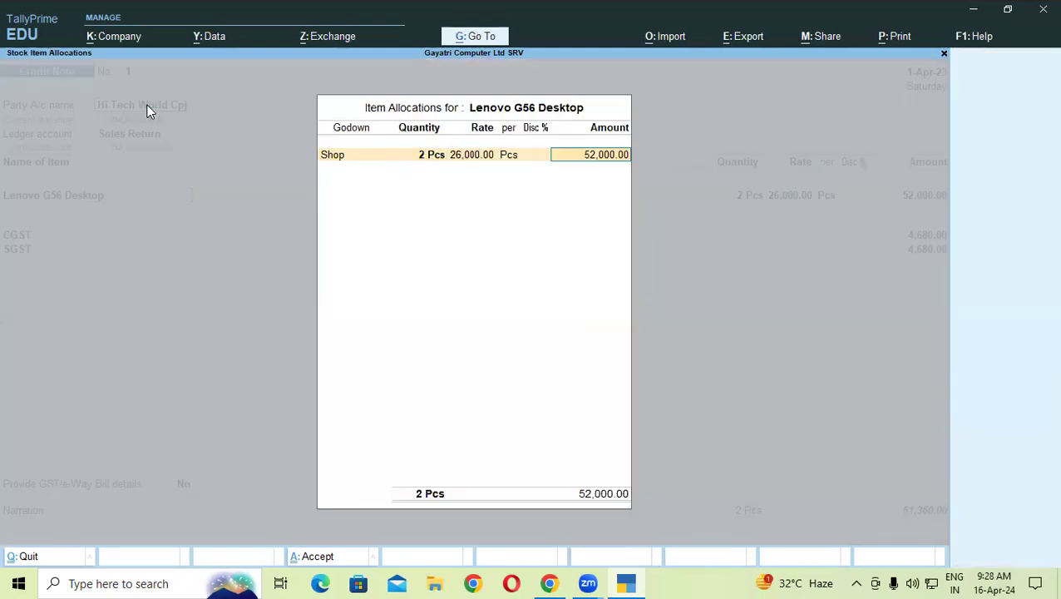
pyautogui.press('Return')
pyautogui.press('Return')
pyautogui.press('Return')
pyautogui.press('Return')
pyautogui.press('Return')
pyautogui.press('Return')
pyautogui.press('Return')
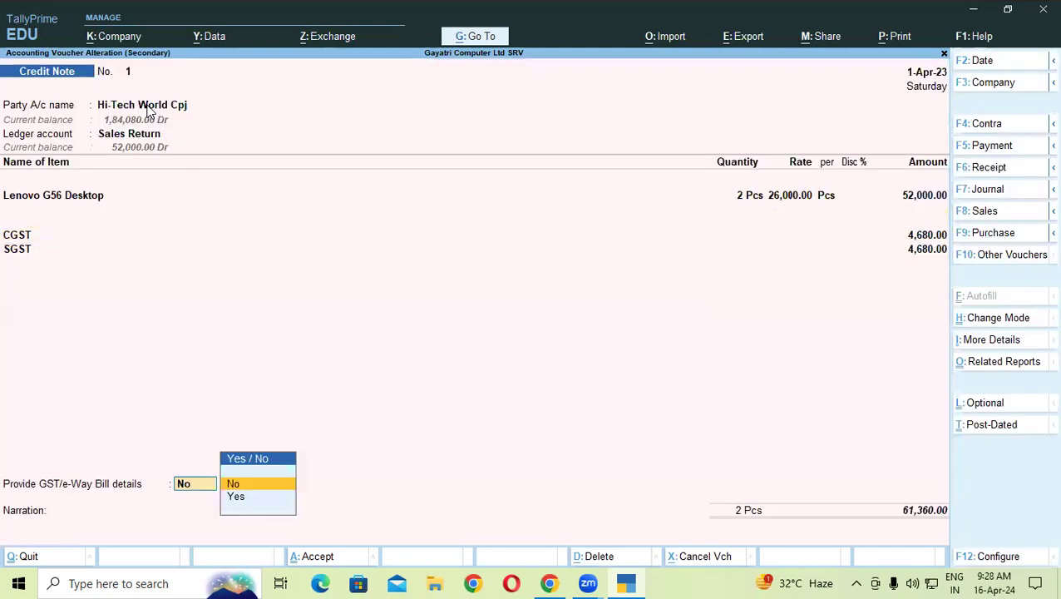
pyautogui.press('Return')
pyautogui.press('Return')
pyautogui.press('Return')
pyautogui.press('Return')
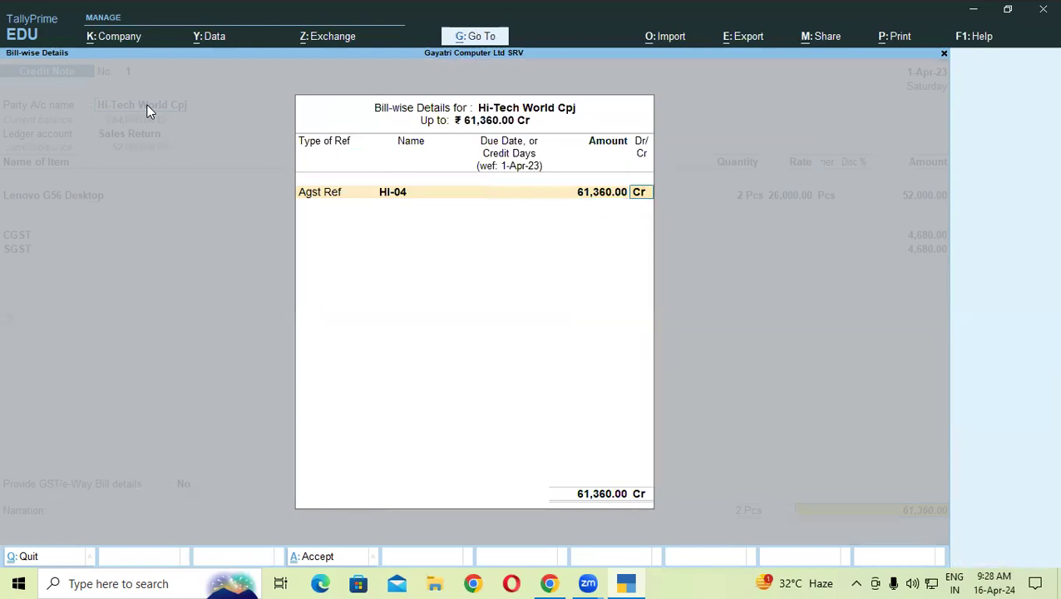
pyautogui.press('Return')
pyautogui.press('Return')
pyautogui.press('Return')
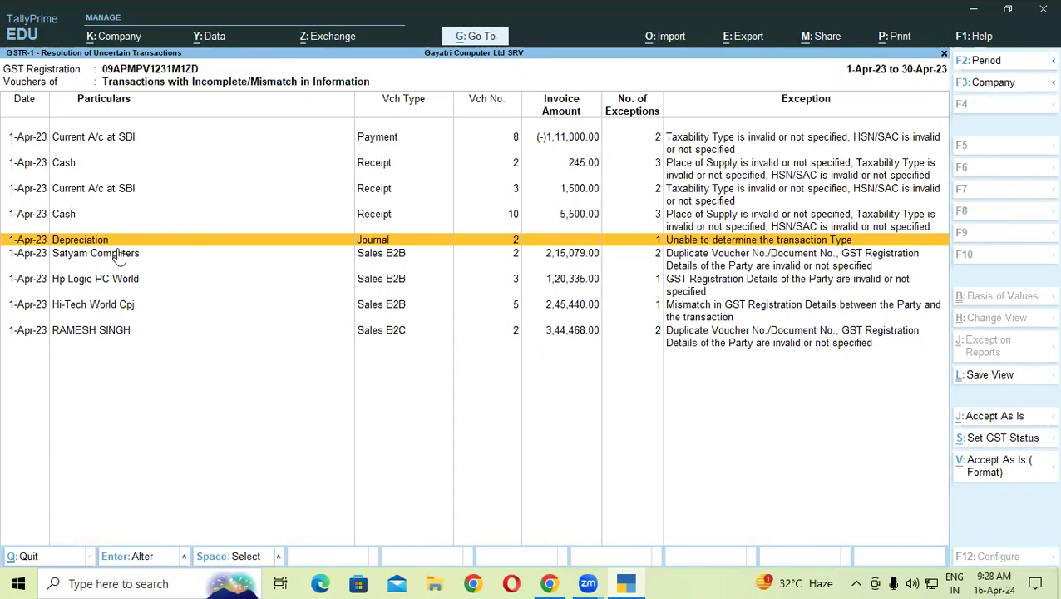
pyautogui.click(125, 308)
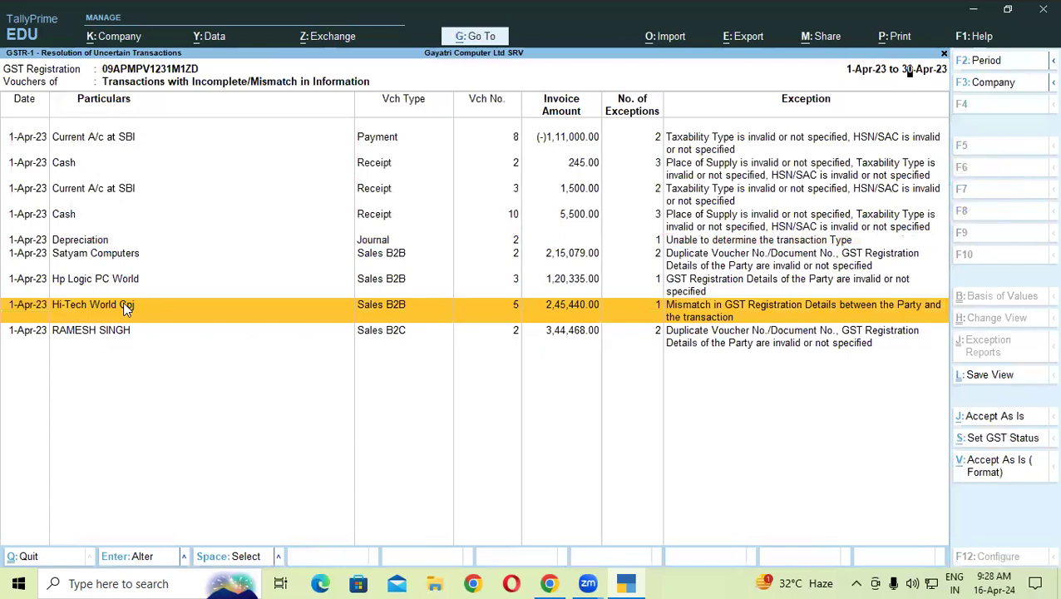
pyautogui.click(125, 307)
pyautogui.press('Return')
pyautogui.press('Return')
pyautogui.press('Return')
pyautogui.press('Return')
pyautogui.press('Return')
pyautogui.press('Return')
pyautogui.press('Return')
pyautogui.press('Return')
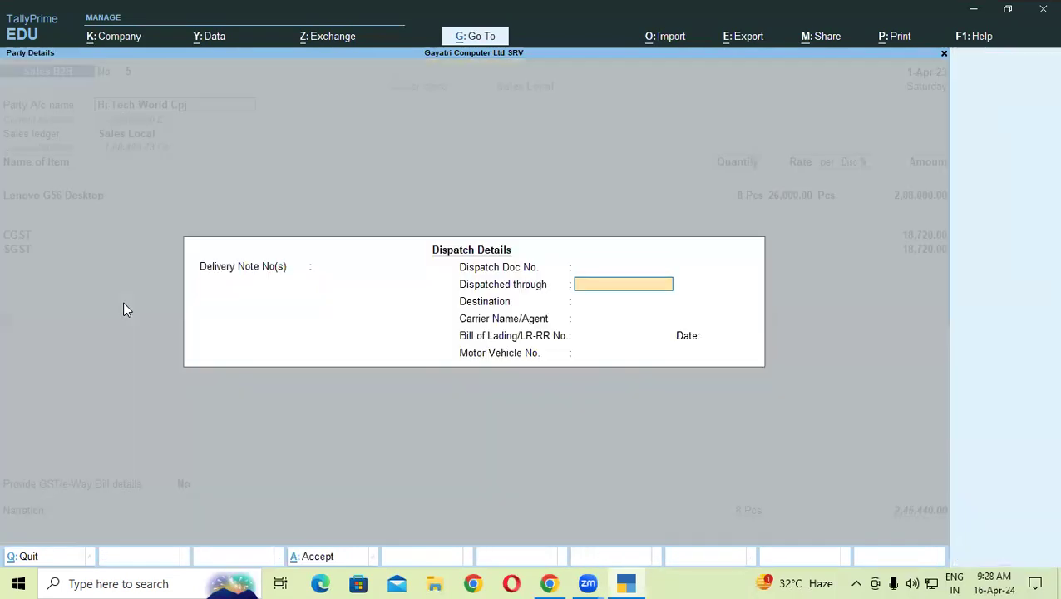
pyautogui.press('Return')
pyautogui.press('Return')
pyautogui.press('Return')
pyautogui.press('Return')
pyautogui.press('Return')
pyautogui.press('Return')
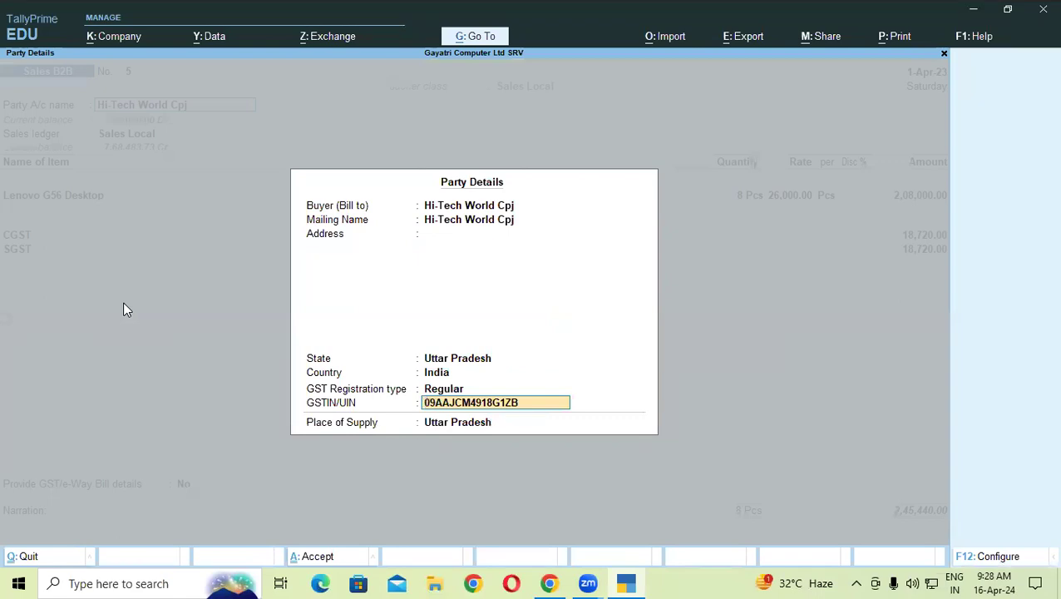
pyautogui.write('09')
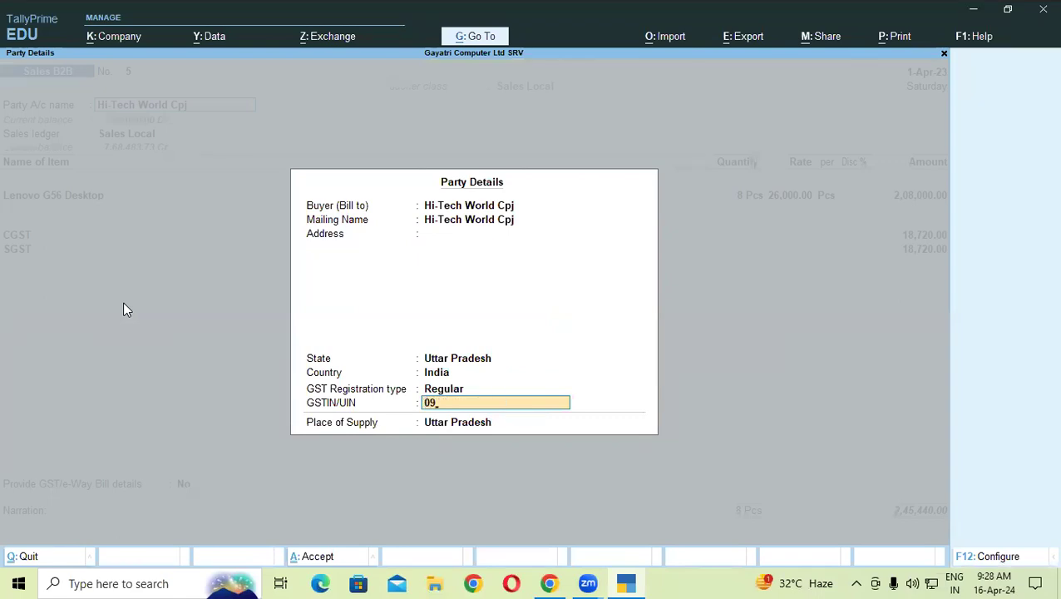
pyautogui.write('DYLPS9556P1ZY')
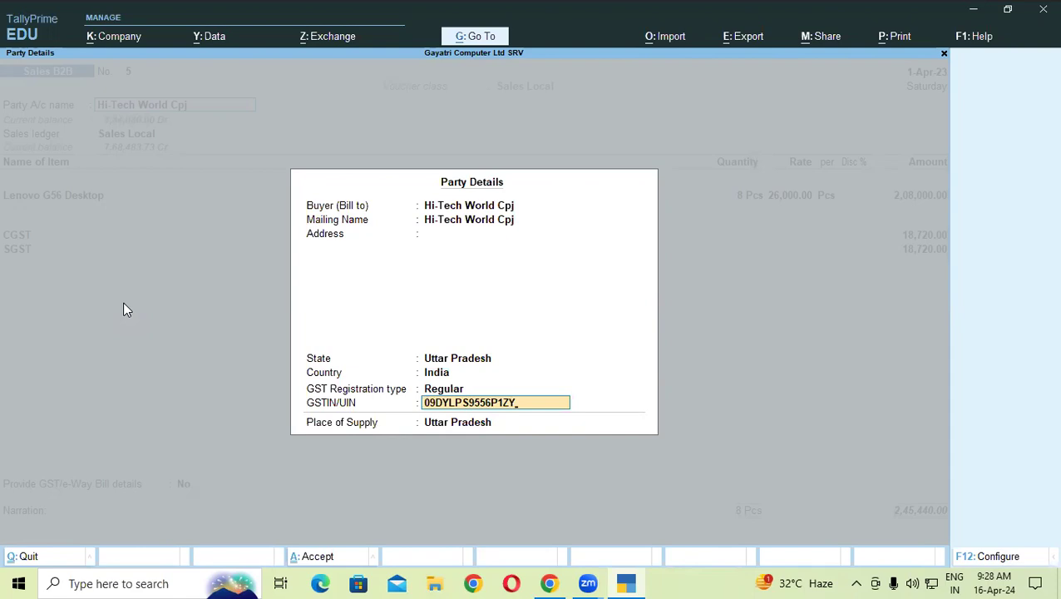
pyautogui.press('Return')
pyautogui.press('Return')
pyautogui.press('Return')
pyautogui.press('Return')
pyautogui.press('Return')
pyautogui.press('Return')
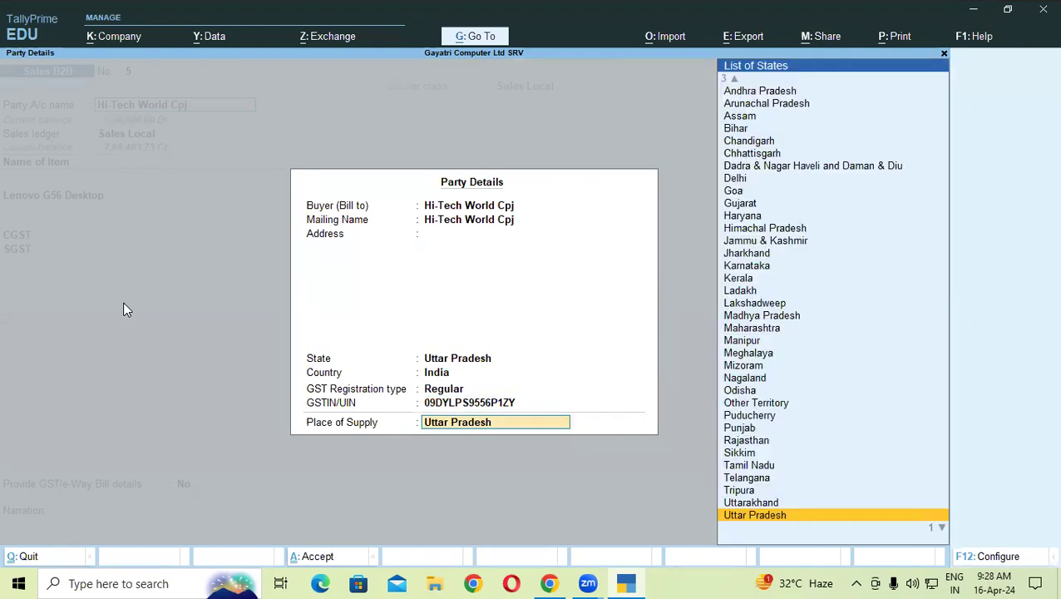
# Step: Set bill reference HI-04, accept the voucher, and dismiss the e-Way Bill warnings
pyautogui.press('Return')
pyautogui.press('Return')
pyautogui.press('Return')
pyautogui.press('Return')
pyautogui.press('Return')
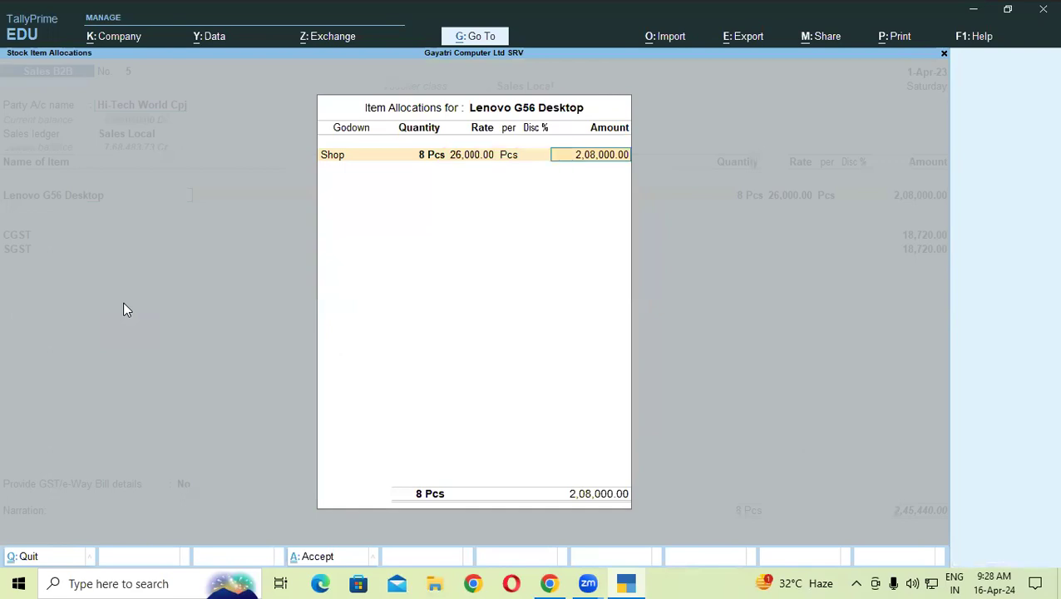
pyautogui.press('Return')
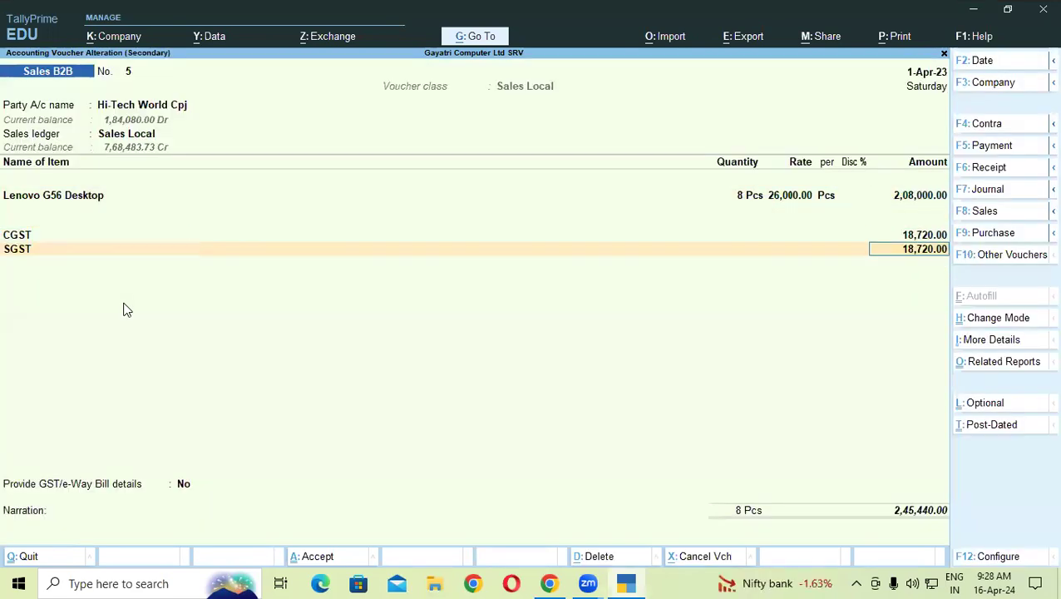
pyautogui.press('Return')
pyautogui.press('Return')
pyautogui.press('Return')
pyautogui.write('HI-04')
pyautogui.press('Return')
pyautogui.press('Return')
pyautogui.press('Return')
pyautogui.press('Return')
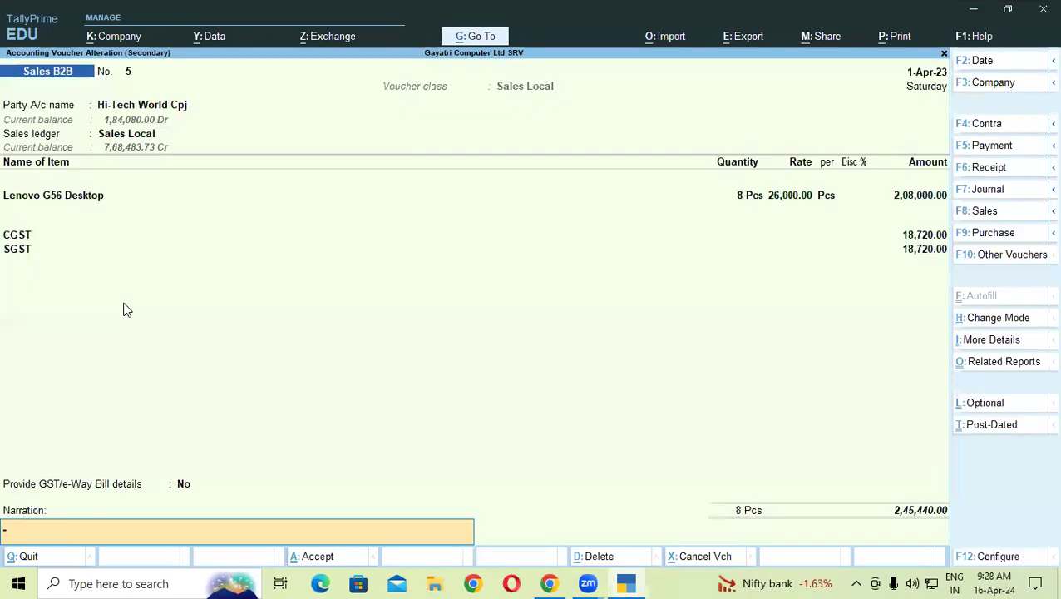
pyautogui.press('Return')
pyautogui.press('Return')
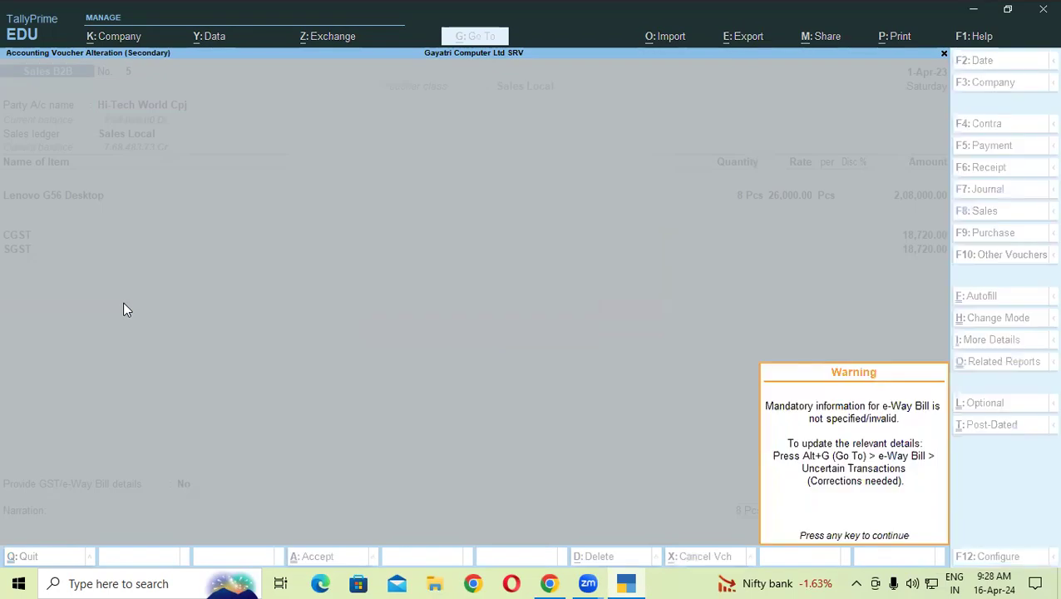
pyautogui.press('Return')
pyautogui.press('F1')
pyautogui.press('Escape')
pyautogui.press('F1')
pyautogui.press('Escape')
pyautogui.press('Escape')
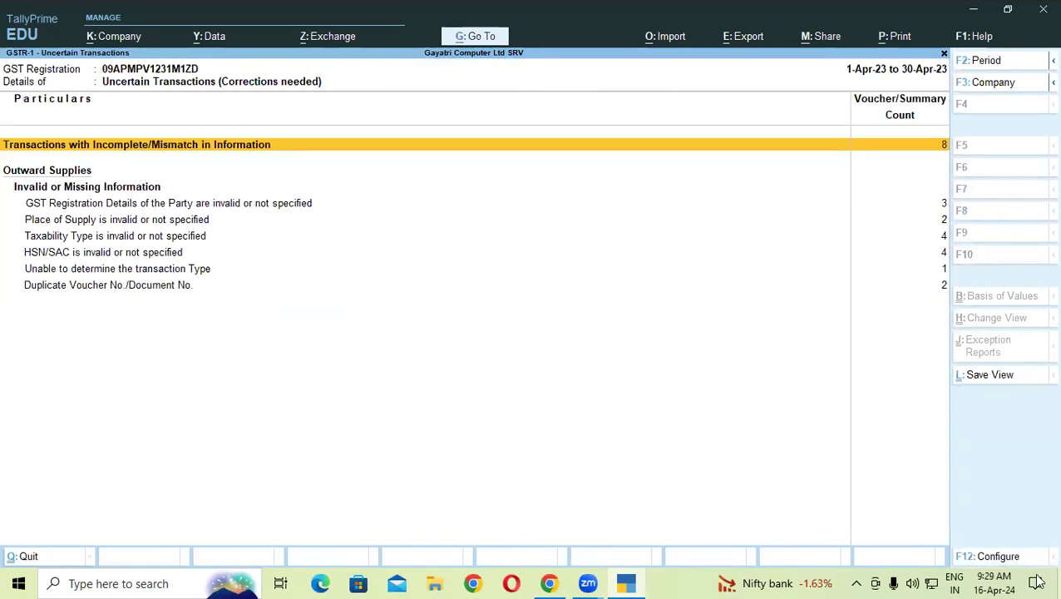
pyautogui.press('F1')
pyautogui.press('Escape')
pyautogui.press('Escape')
pyautogui.press('Escape')
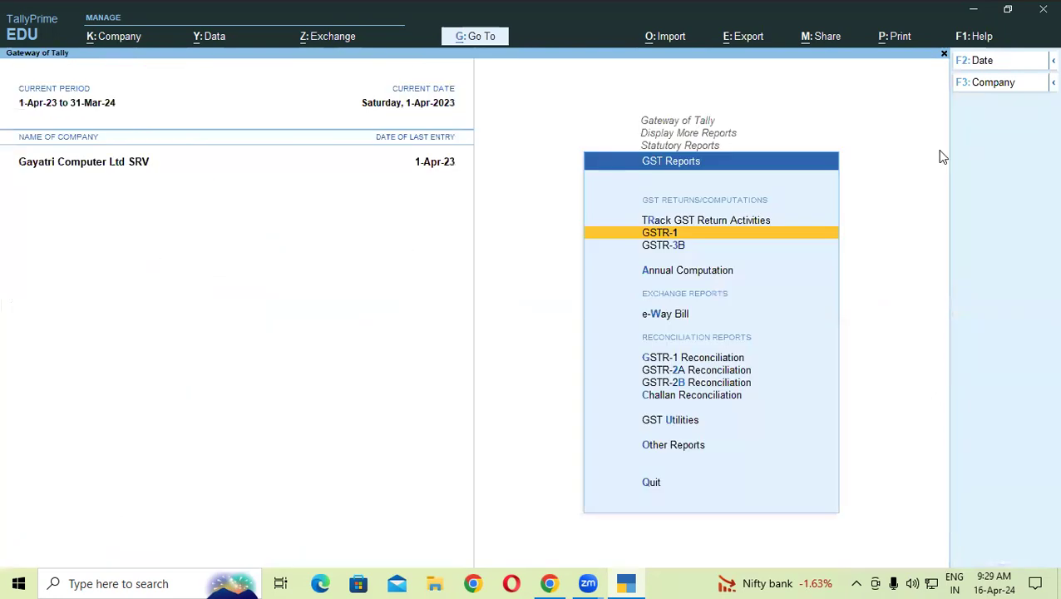
pyautogui.press('Return')
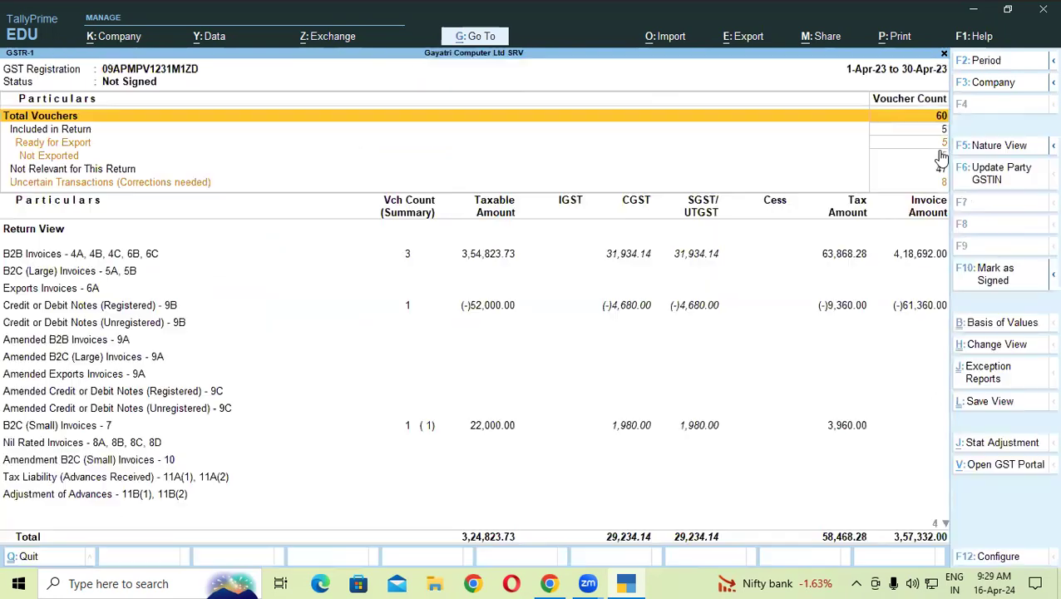
pyautogui.click(485, 314)
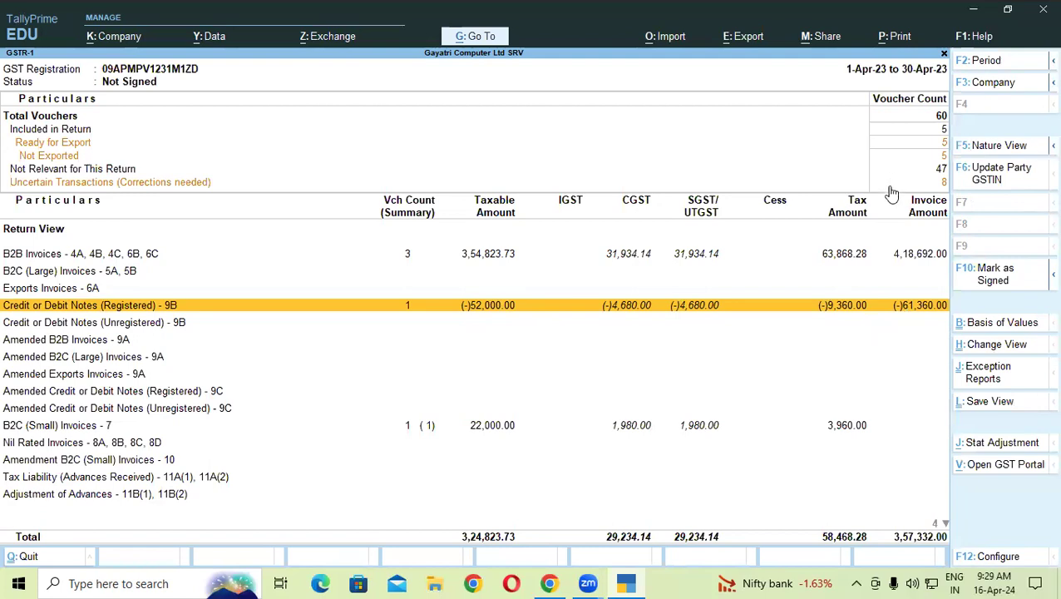
pyautogui.click(926, 183)
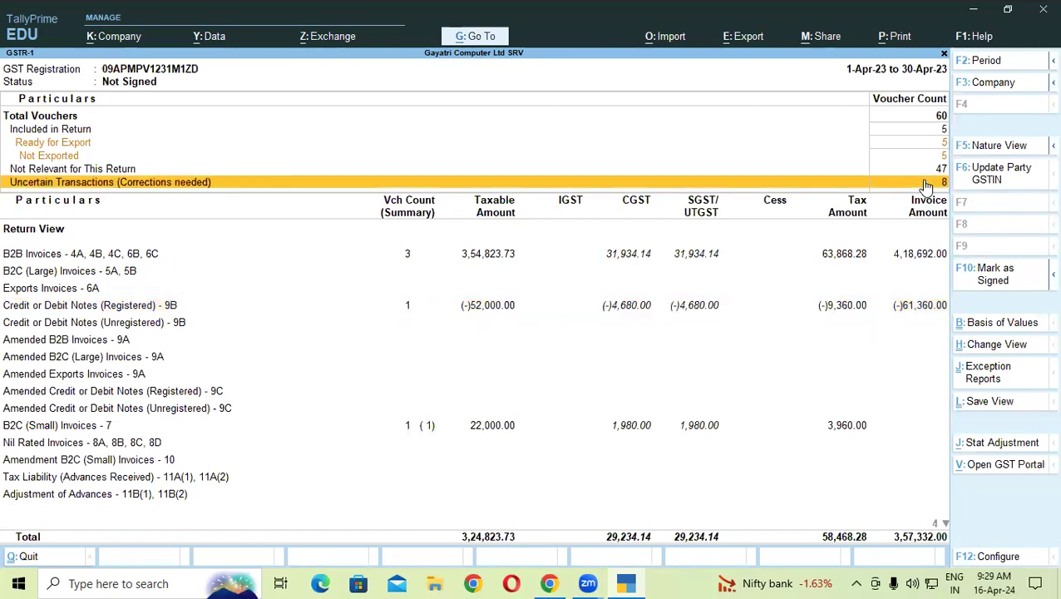
pyautogui.click(926, 183)
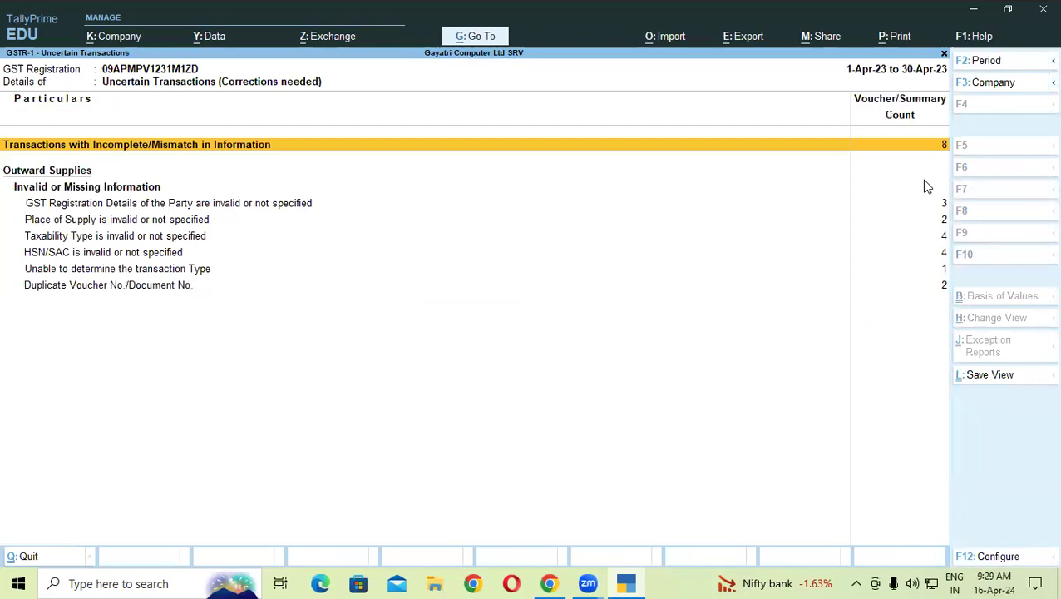
# Step: Review the Cash receipt, Satyam Computers and Hp Logic PC World entries in the mismatch list
pyautogui.click(926, 186)
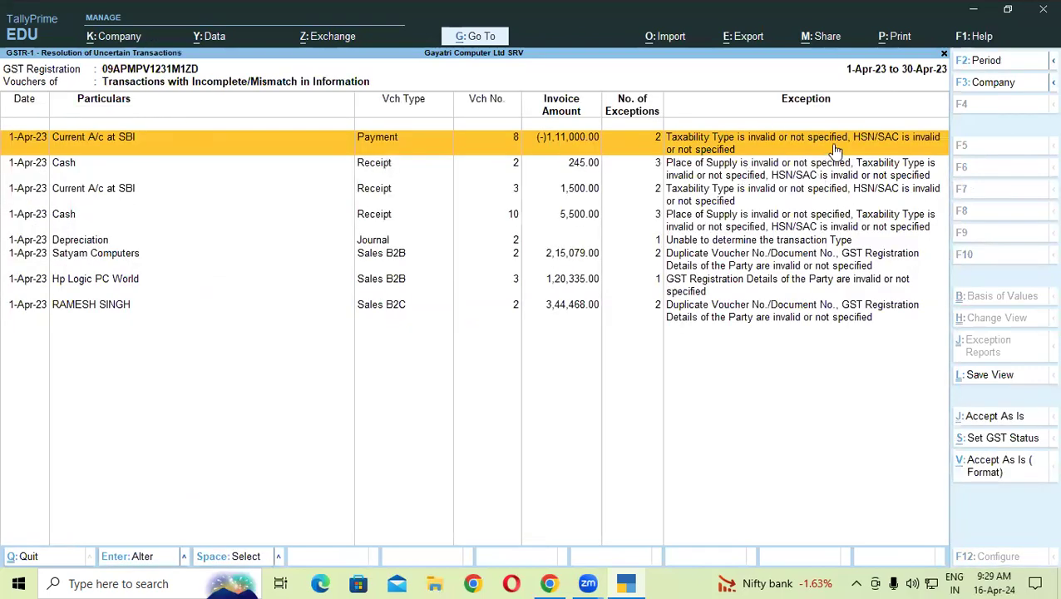
pyautogui.click(587, 170)
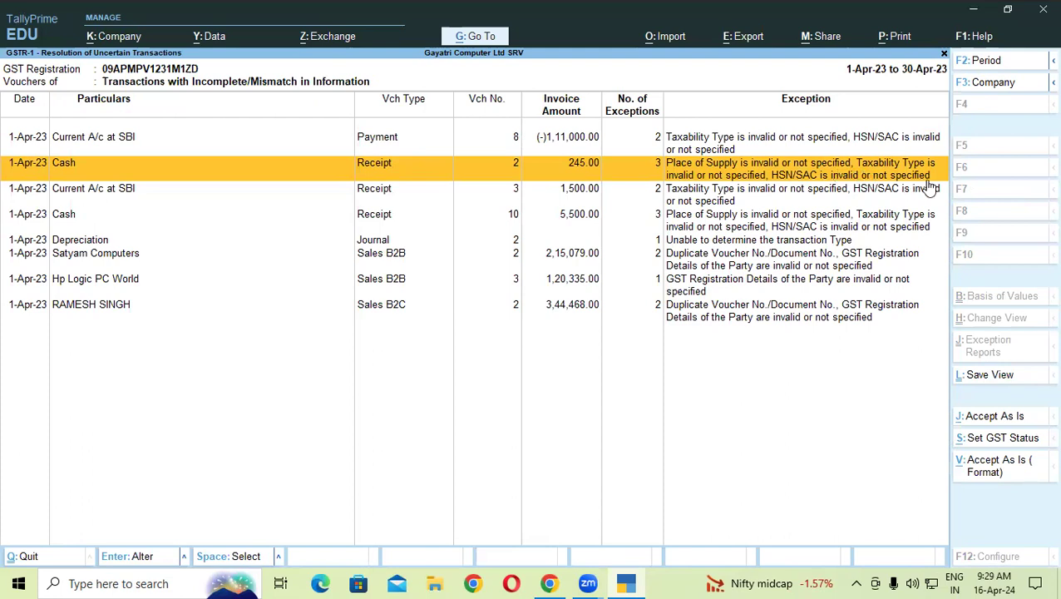
pyautogui.click(83, 263)
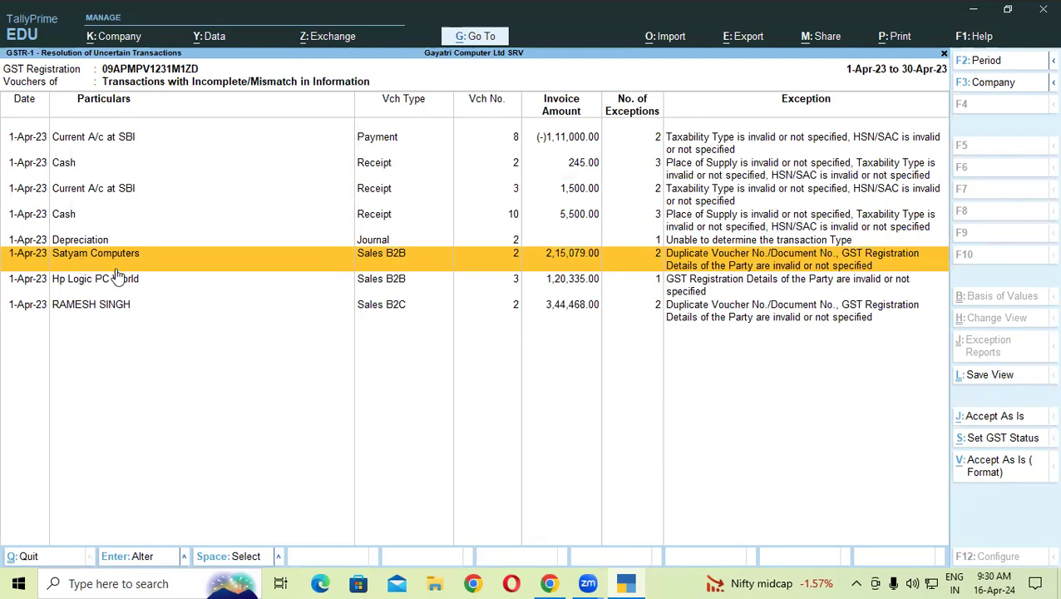
pyautogui.click(118, 286)
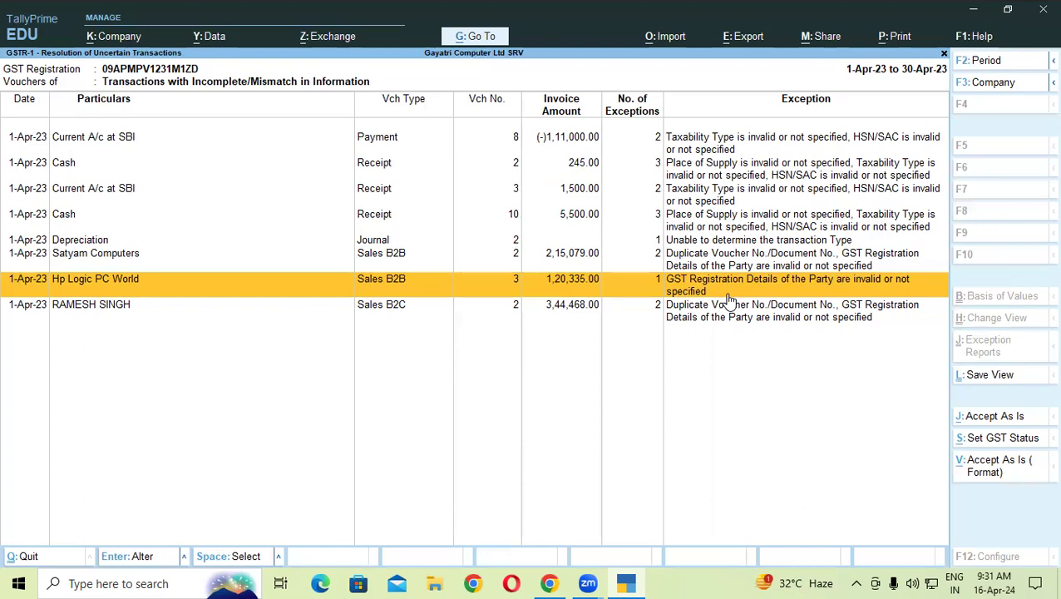
pyautogui.press('Escape')
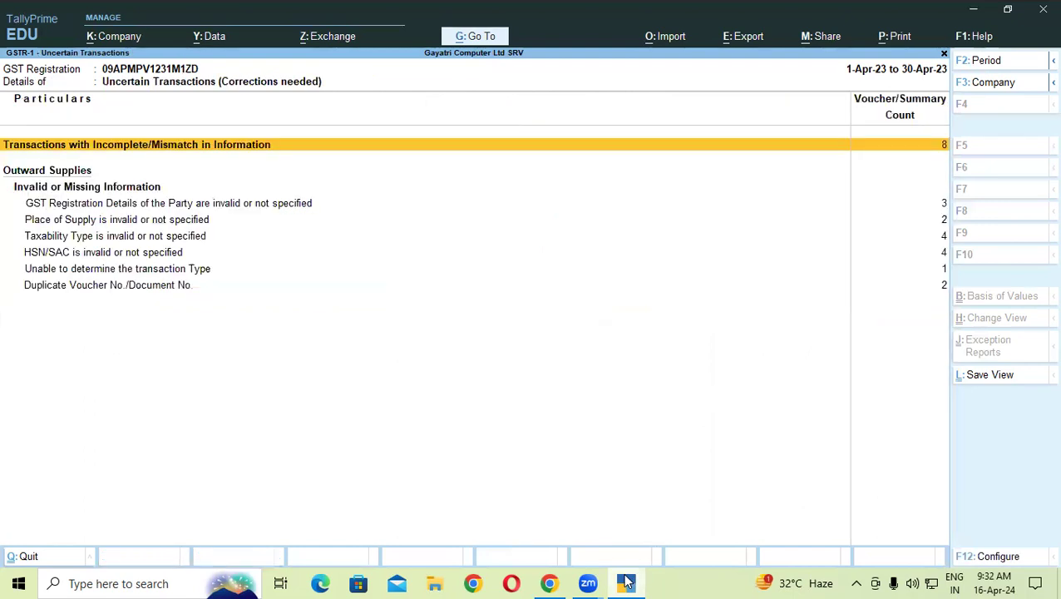
# Step: Review GSTR-1's B2B, B2C and 9B credit note (-61,360.00) lines, then close the return
pyautogui.press('Escape')
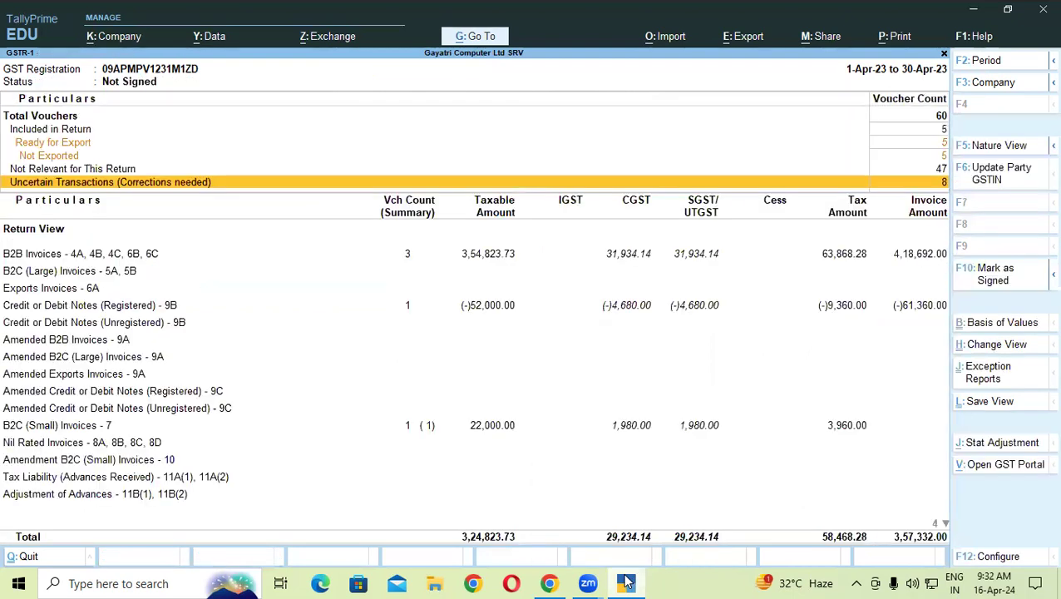
pyautogui.click(488, 306)
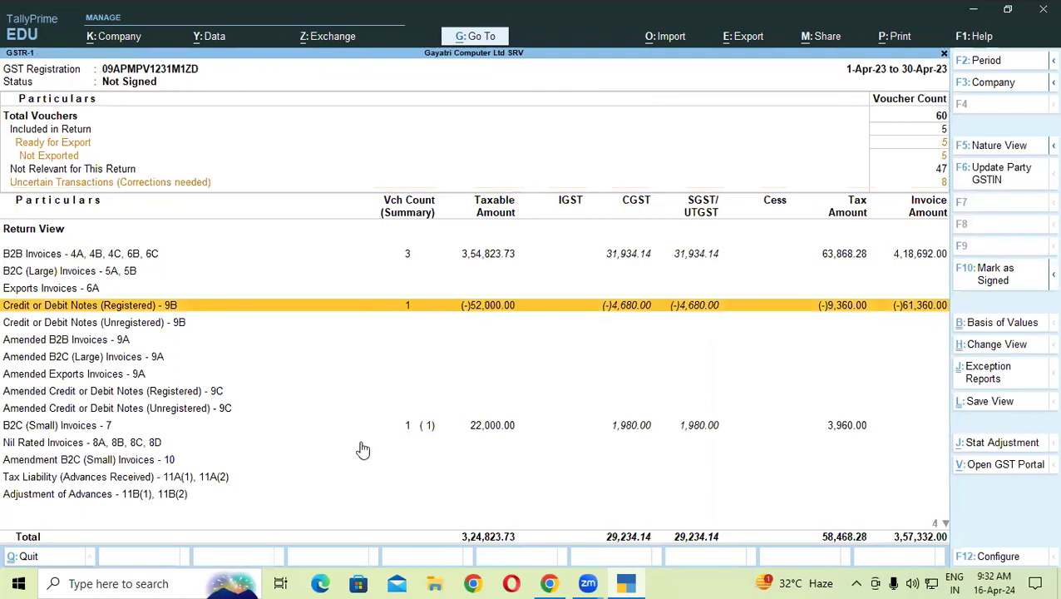
pyautogui.click(429, 431)
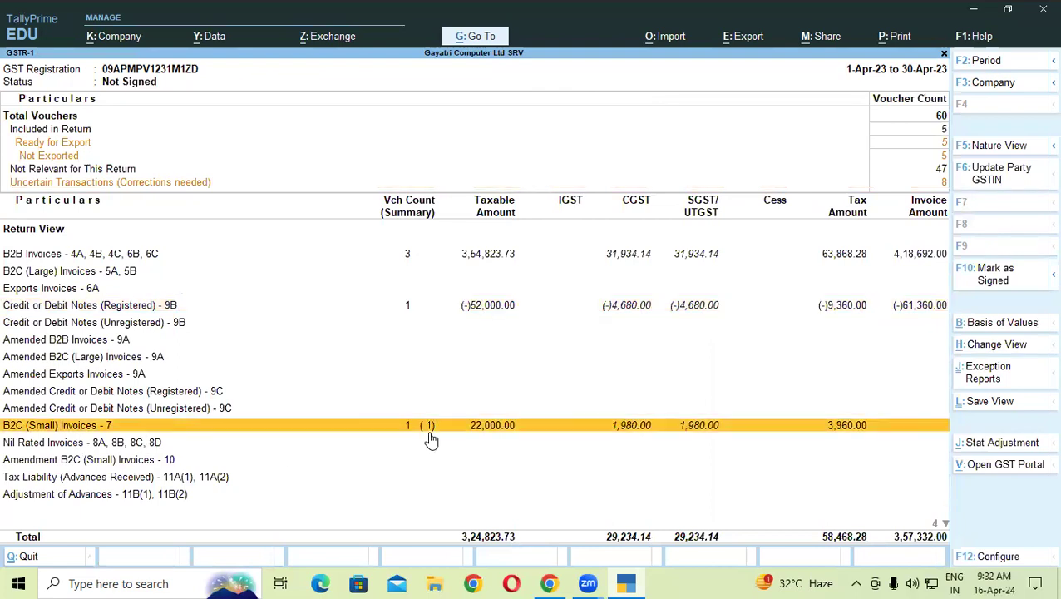
pyautogui.click(79, 257)
pyautogui.click(80, 275)
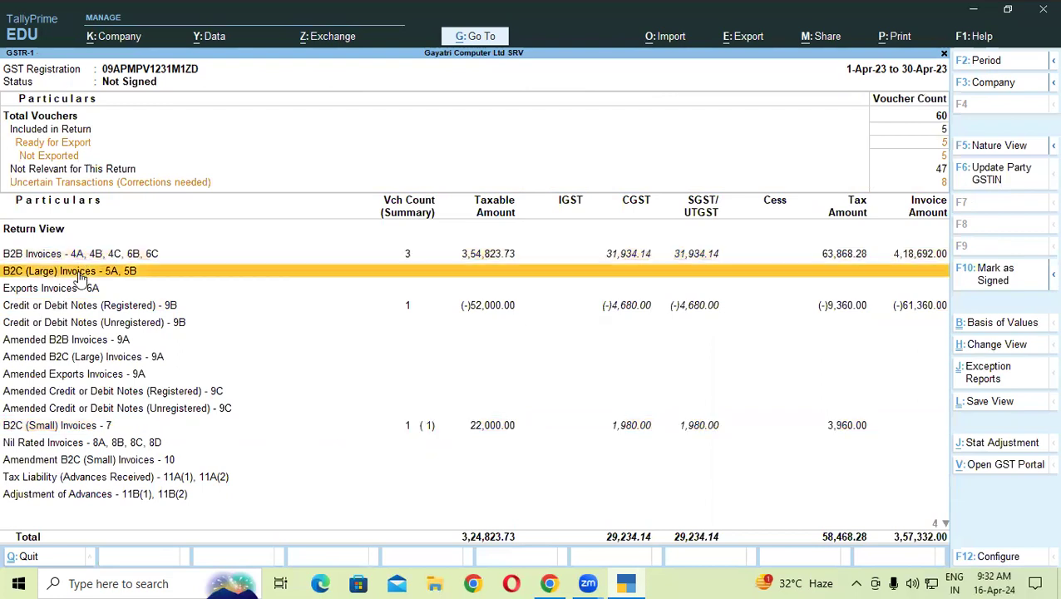
pyautogui.click(139, 308)
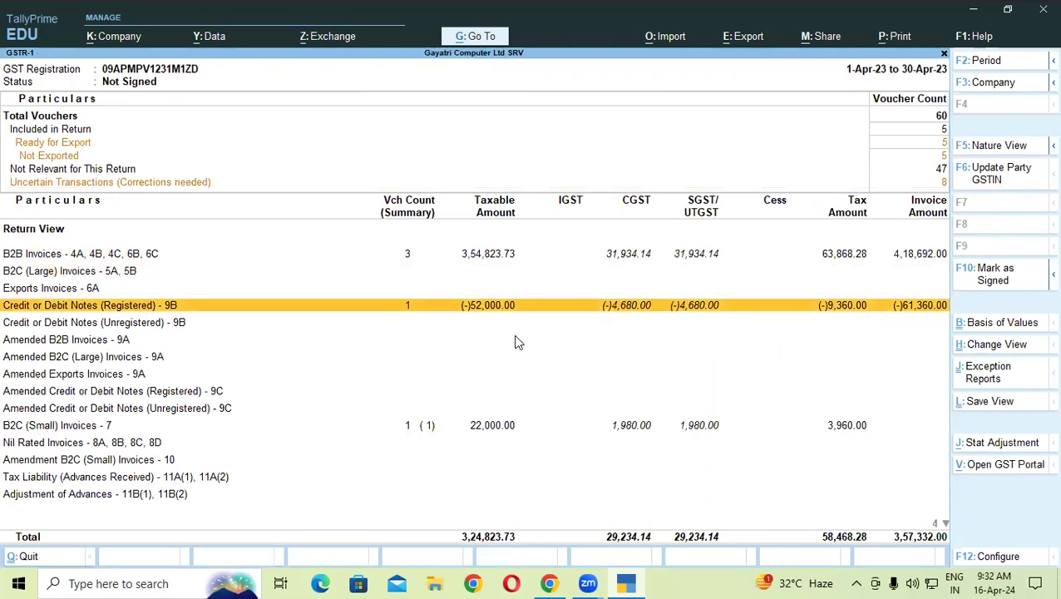
pyautogui.press('Escape')
pyautogui.press('Escape')
pyautogui.press('Escape')
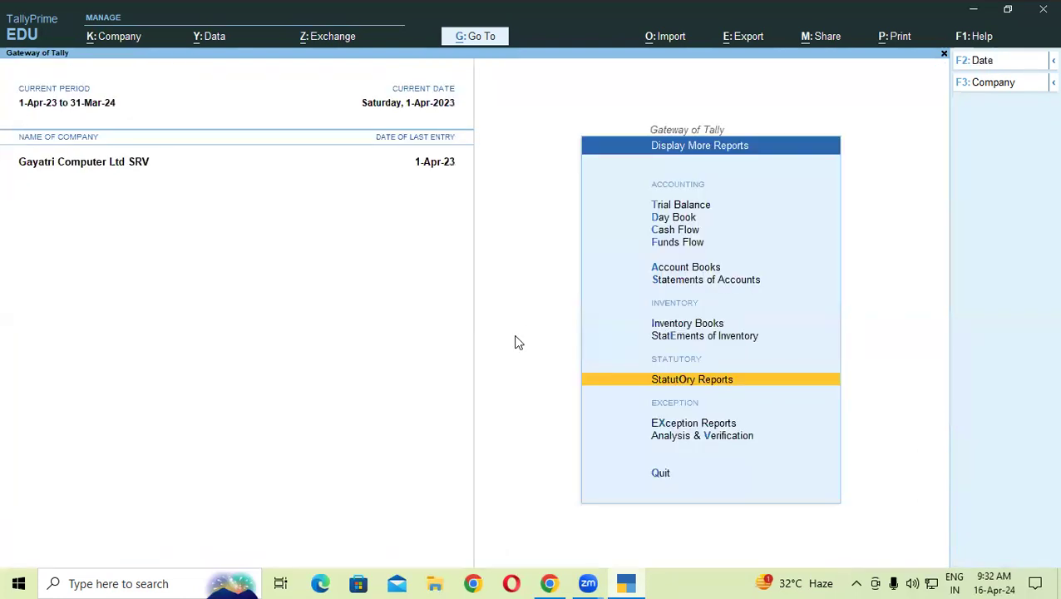
# Step: Switch to the exercise PDF in Chrome and scroll to page 68's GSTR1 report section
pyautogui.click(549, 583)
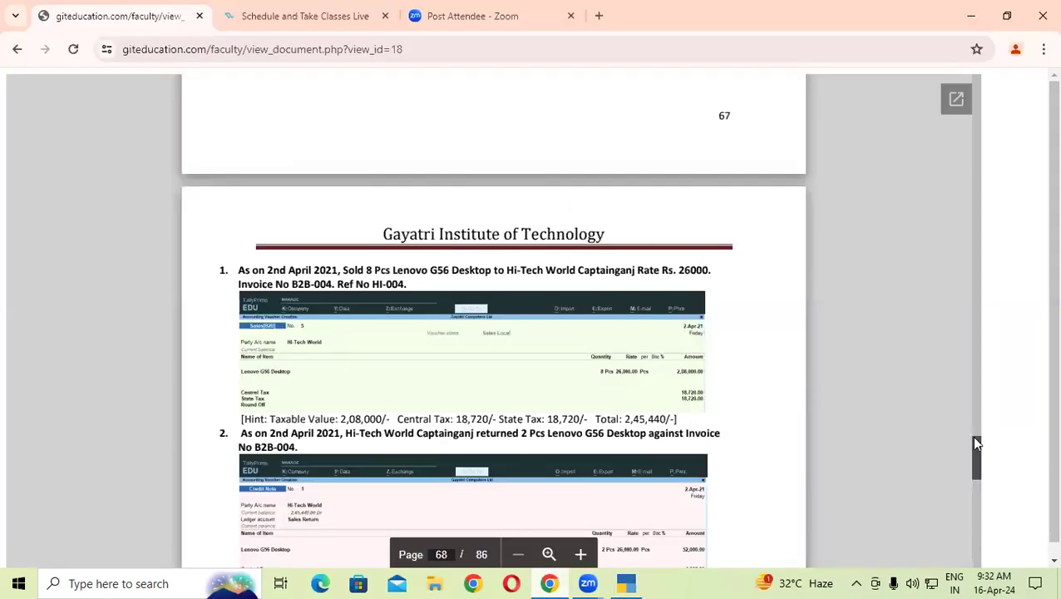
pyautogui.scroll(-3, 978, 449)
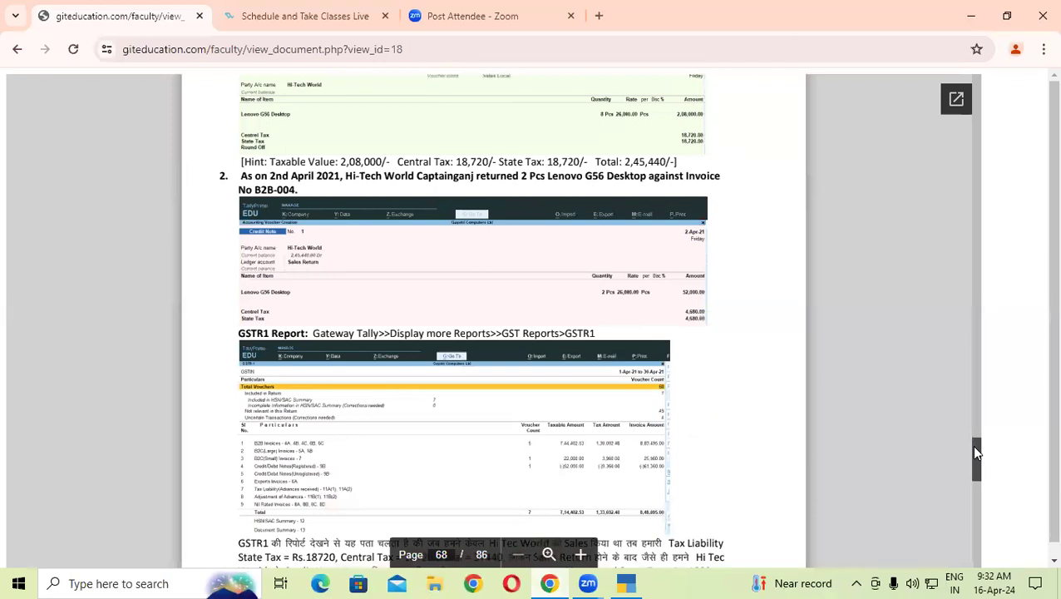
pyautogui.scroll(-2, 976, 448)
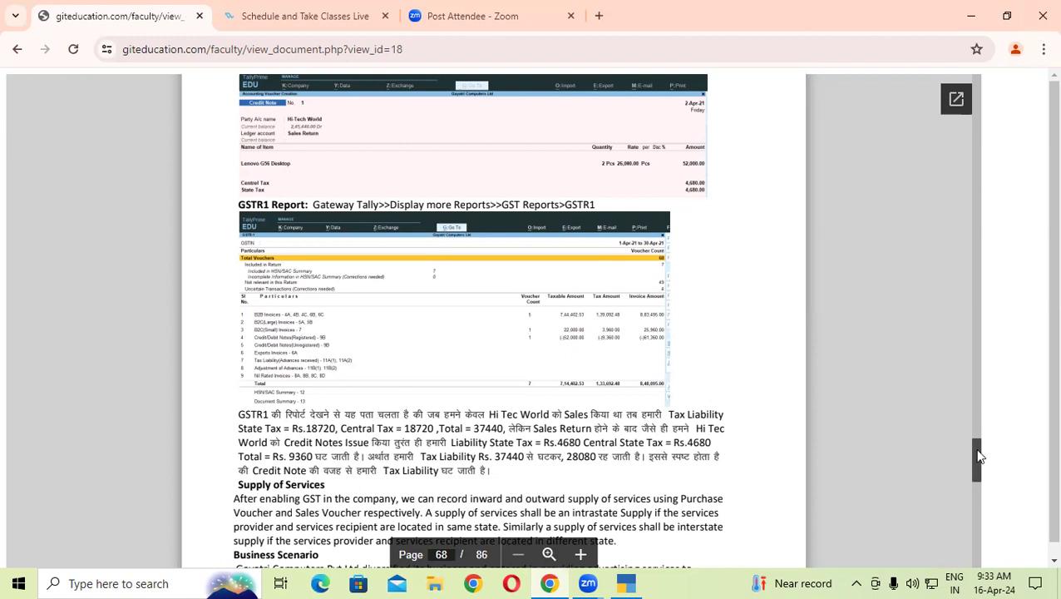
# Step: Scroll to page 69's Cello Pvt Ltd advertising exercise, then return to TallyPrime
pyautogui.moveTo(978, 456); pyautogui.dragTo(977, 459)
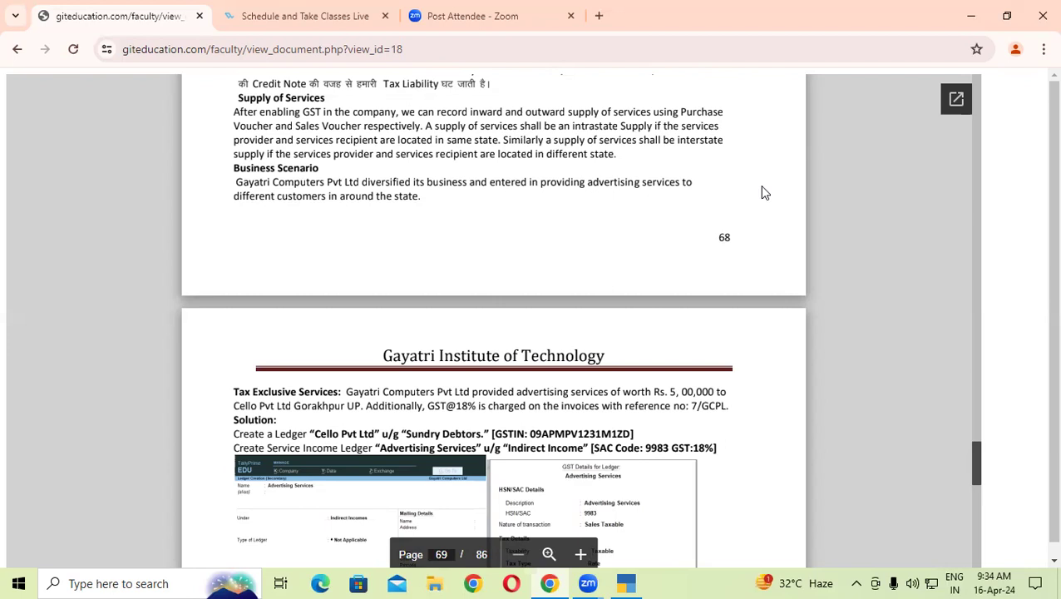
pyautogui.click(626, 583)
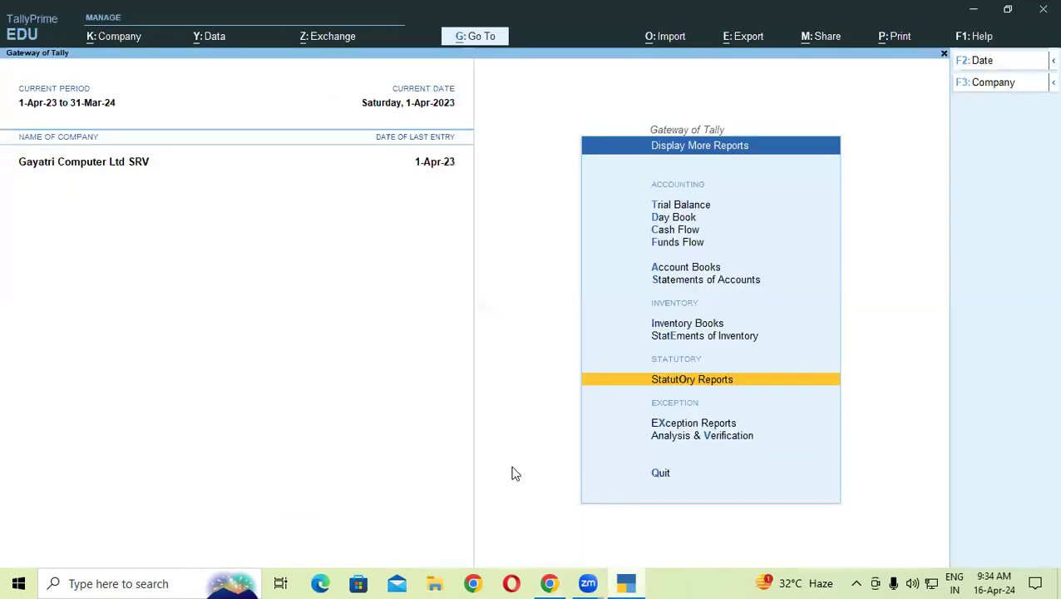
# Step: Start a new ledger from the Gateway and name it Cello Pvt Ltd
pyautogui.press('Escape')
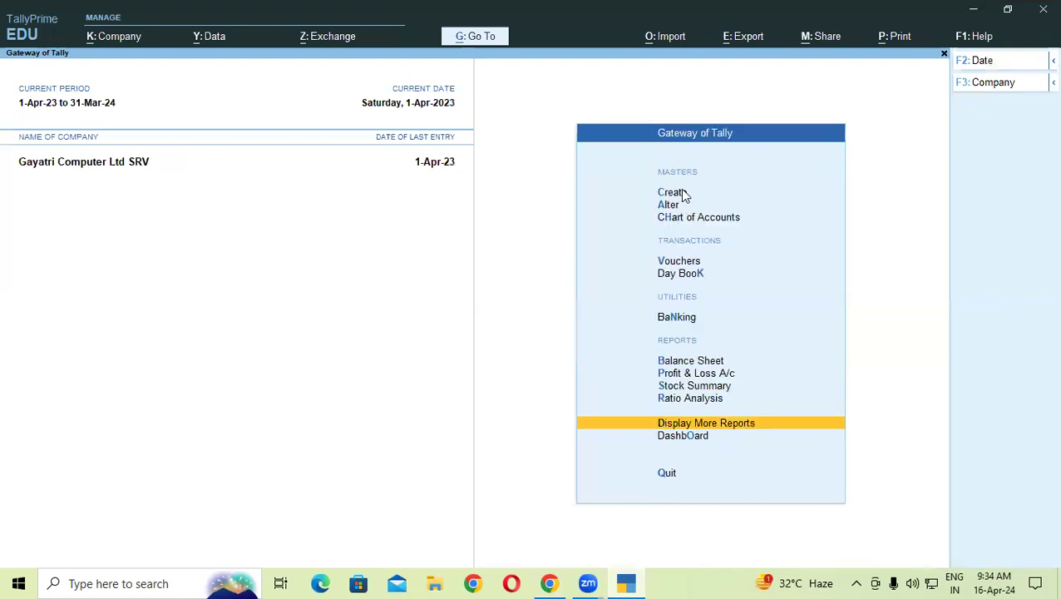
pyautogui.click(682, 194)
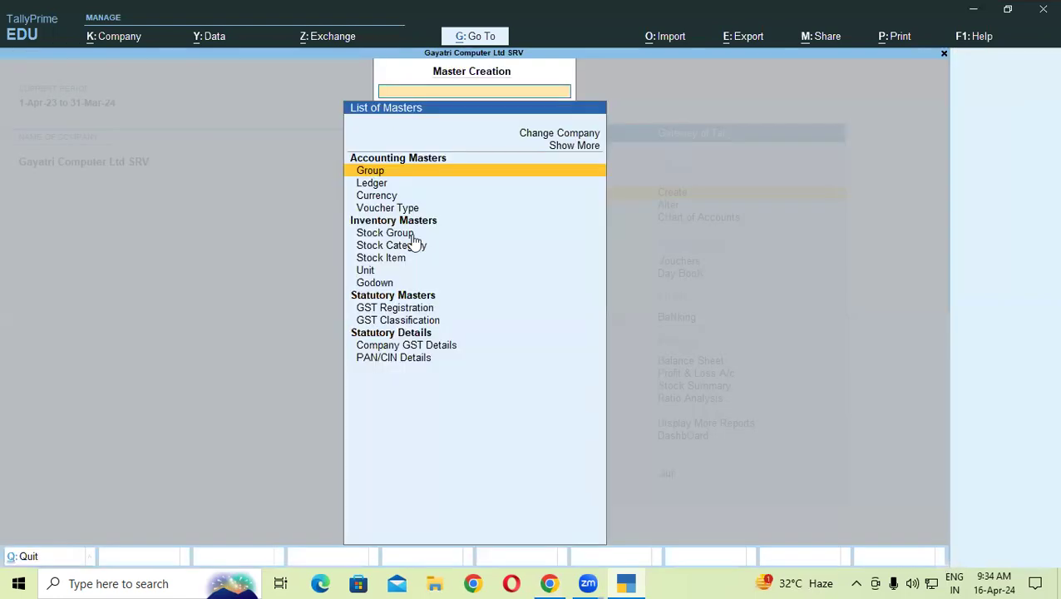
pyautogui.click(381, 185)
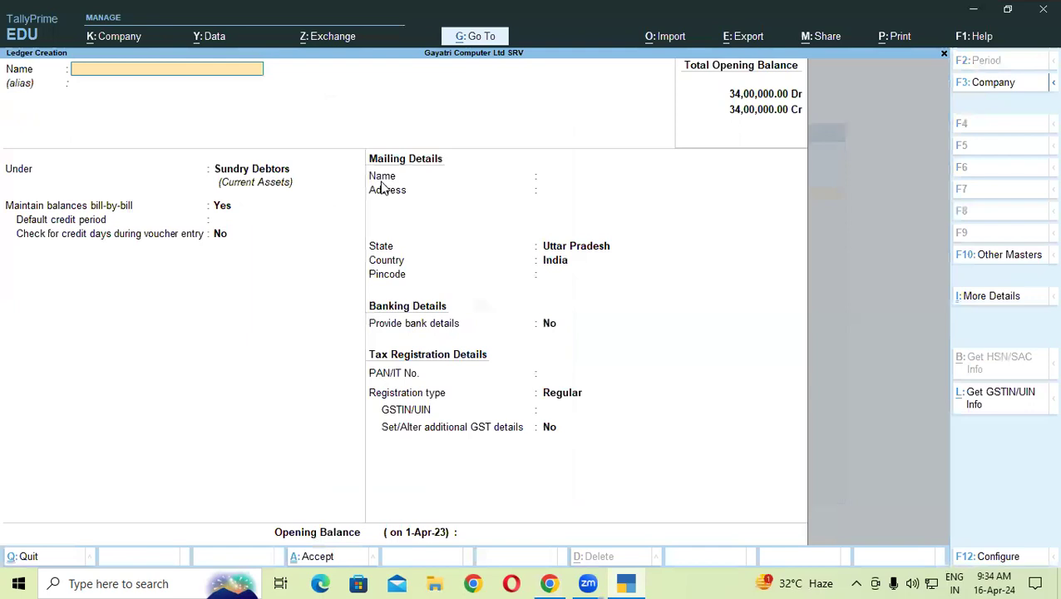
pyautogui.click(549, 583)
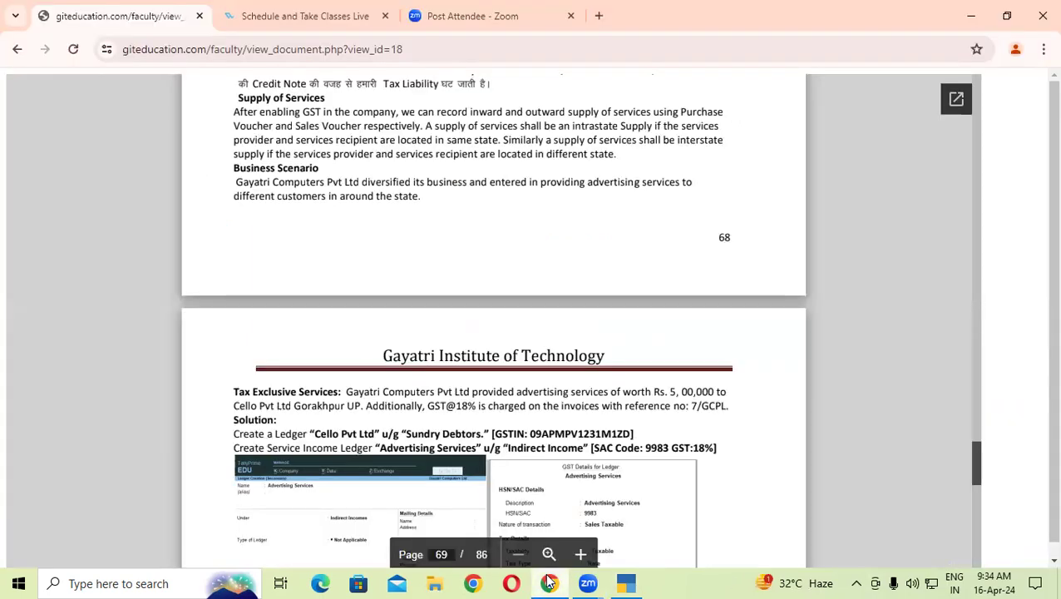
pyautogui.click(549, 583)
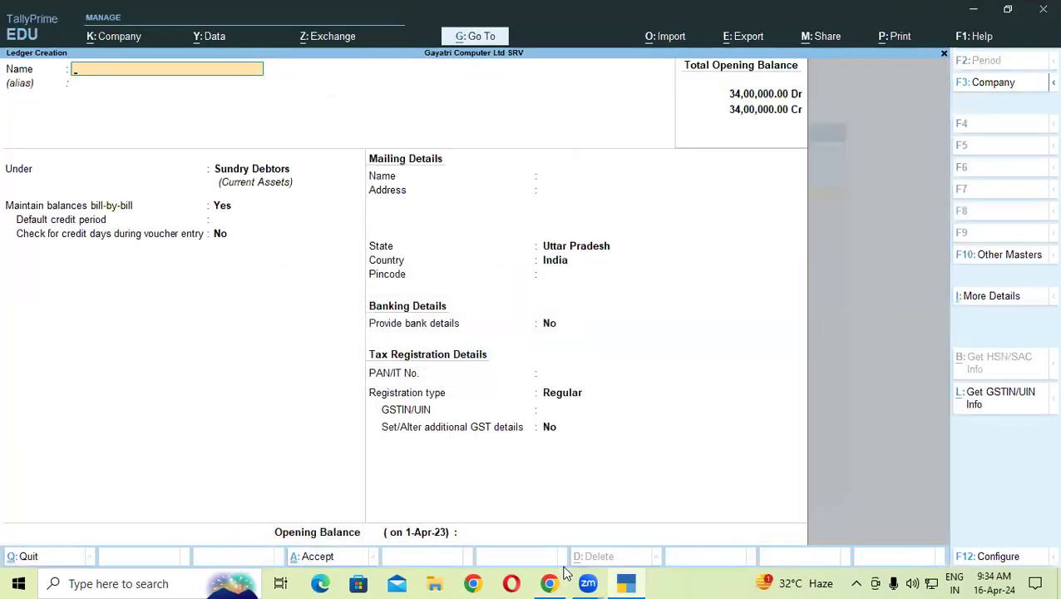
pyautogui.write('Cello Pvt Ltd')
pyautogui.press('Return')
# Step: Keep Sundry Debtors as the group, enter the party's GSTIN from the PDF, and save the ledger
pyautogui.press('Return')
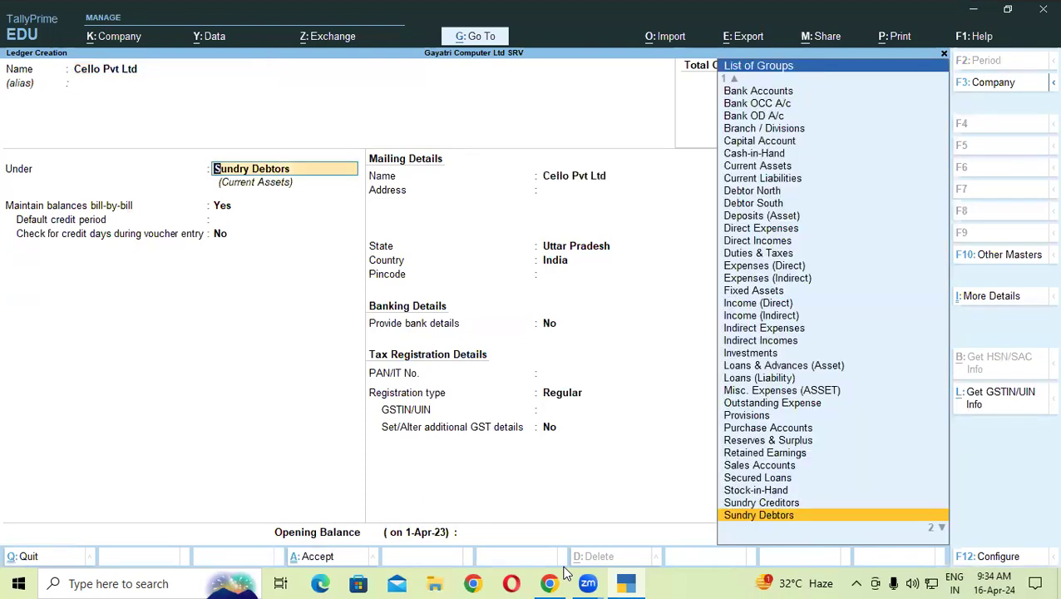
pyautogui.press('Return')
pyautogui.press('Return')
pyautogui.press('Return')
pyautogui.press('Return')
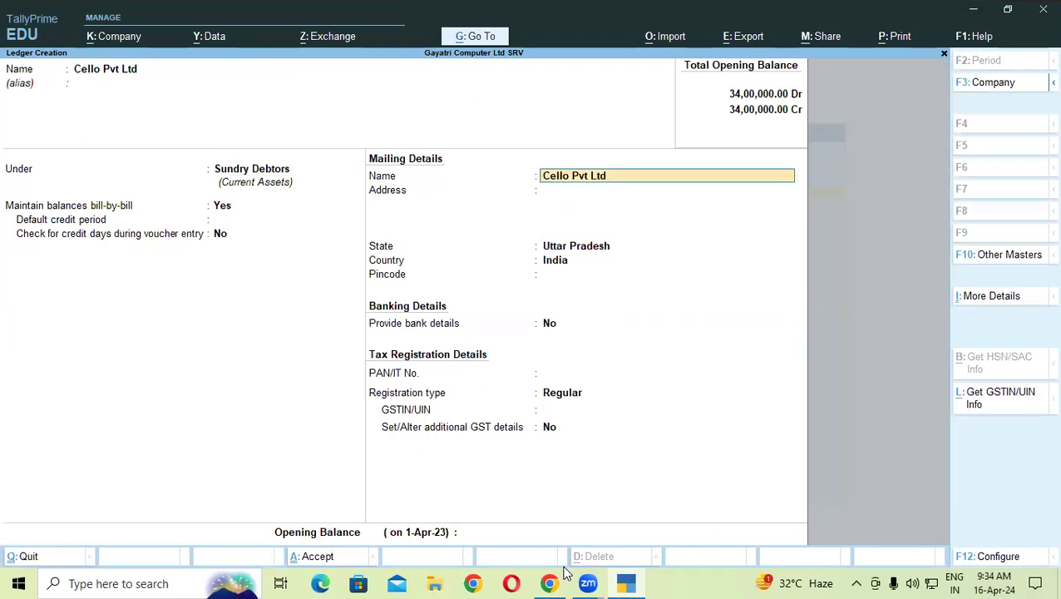
pyautogui.press('Return')
pyautogui.press('Return')
pyautogui.press('Return')
pyautogui.press('Return')
pyautogui.press('Return')
pyautogui.press('Return')
pyautogui.press('Return')
pyautogui.press('Return')
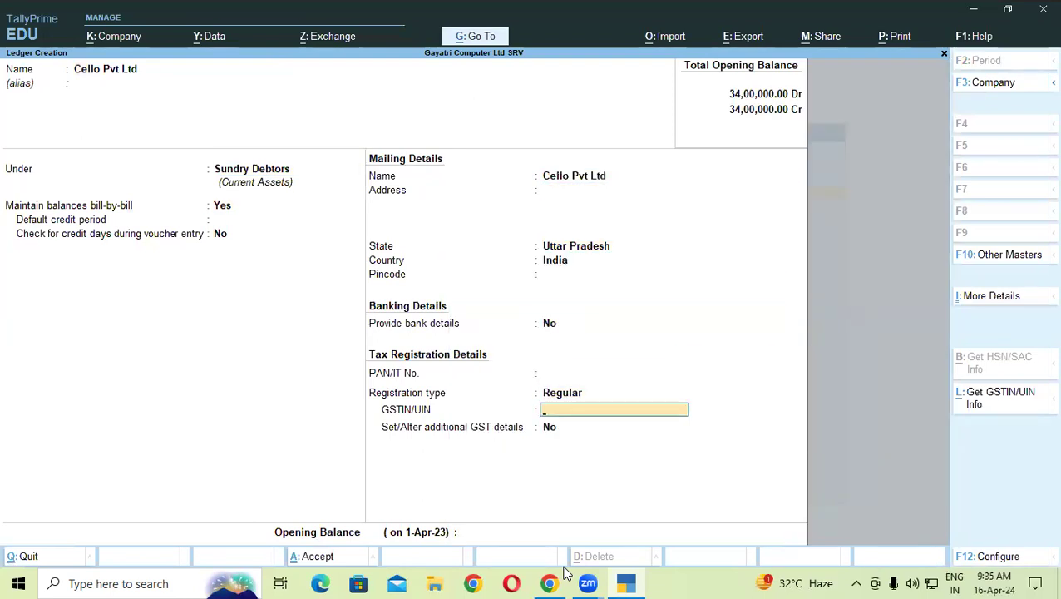
pyautogui.click(551, 582)
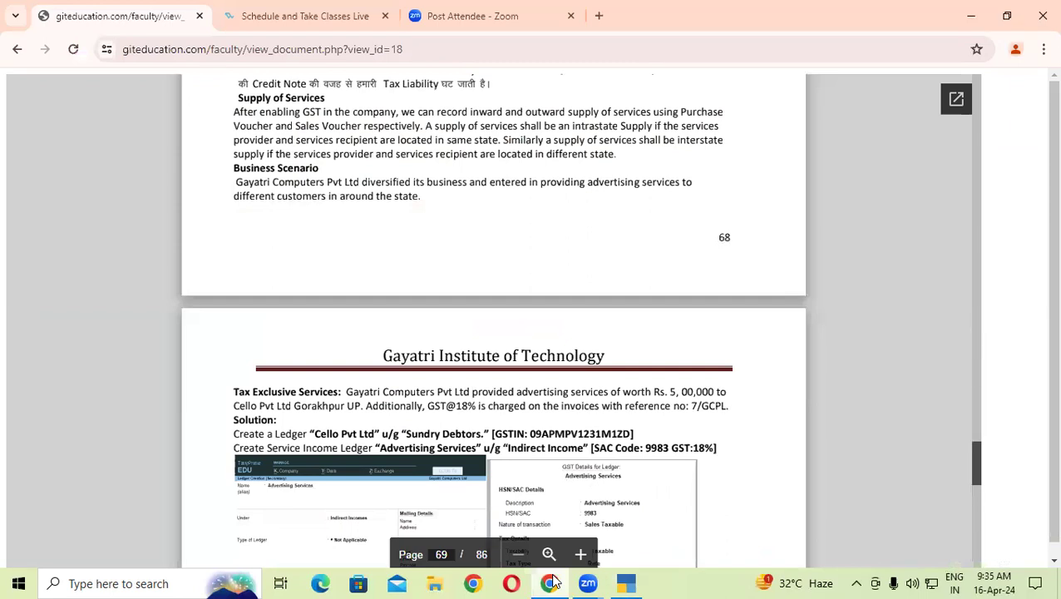
pyautogui.click(552, 583)
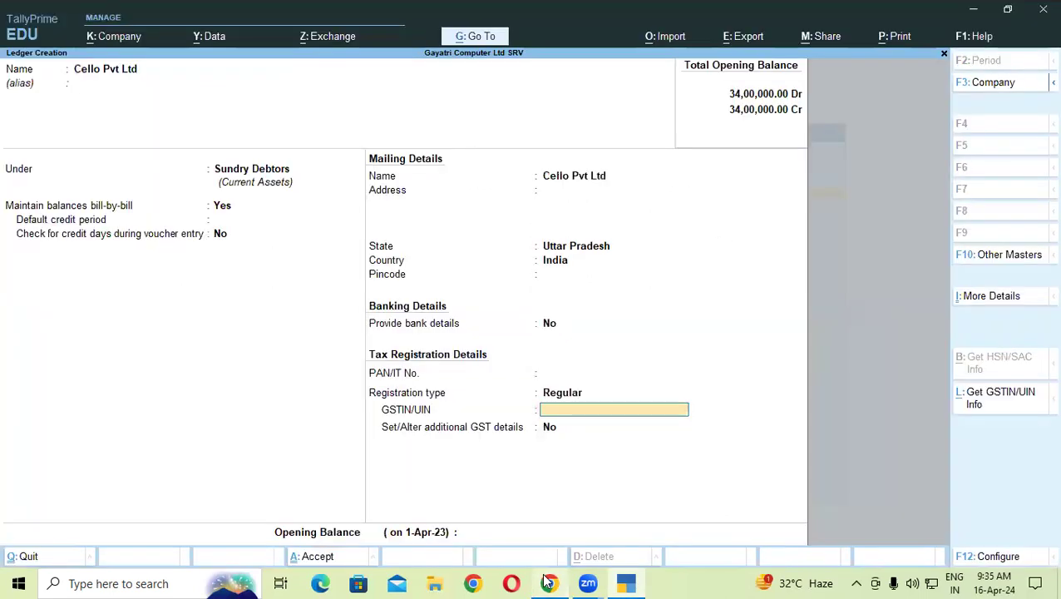
pyautogui.write('09APMPV1231M1ZD')
pyautogui.press('Return')
pyautogui.press('Return')
pyautogui.press('Return')
pyautogui.press('Return')
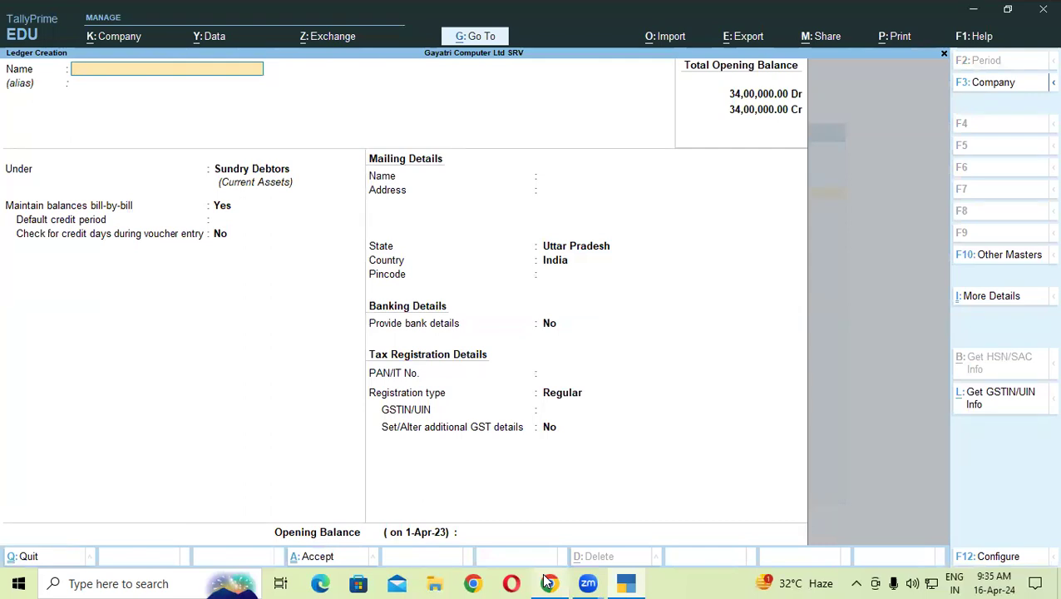
# Step: Name the new ledger Advertising Service and place it under Indirect Incomes
pyautogui.click(548, 582)
pyautogui.click(547, 582)
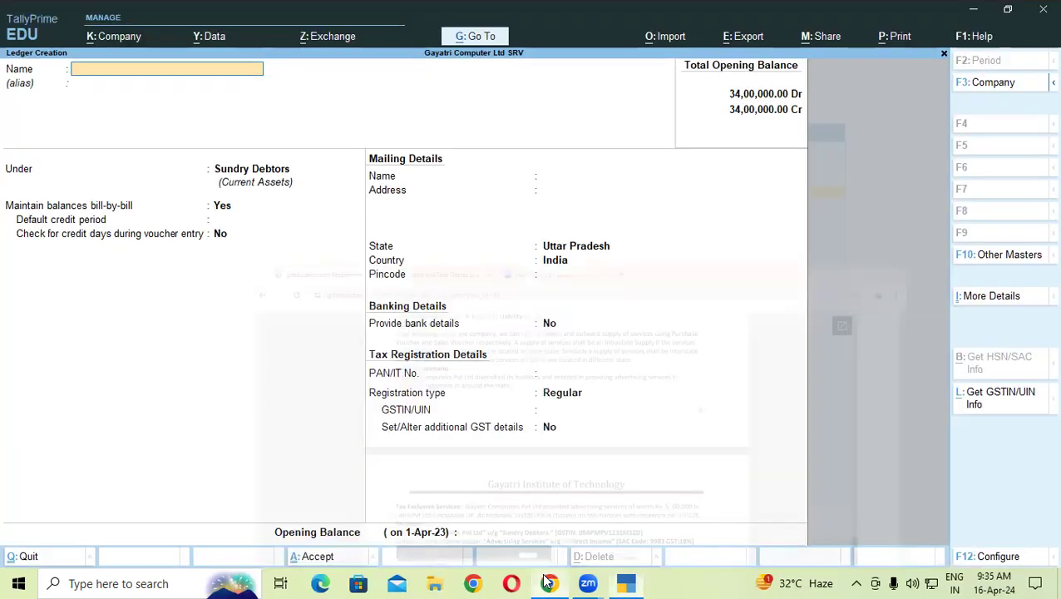
pyautogui.write('Ad')
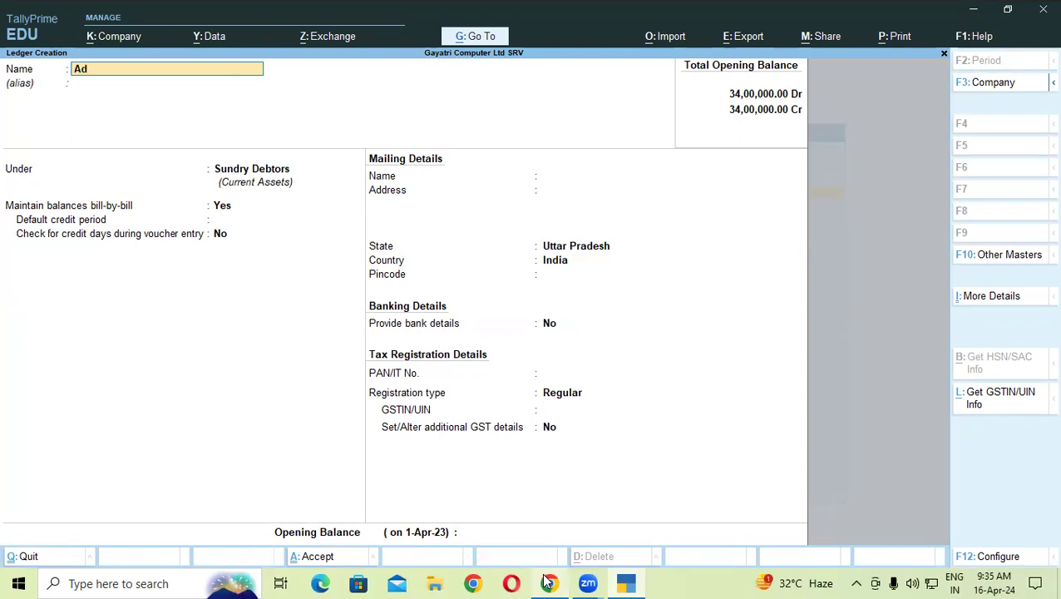
pyautogui.write('vertising Service')
pyautogui.press('Return')
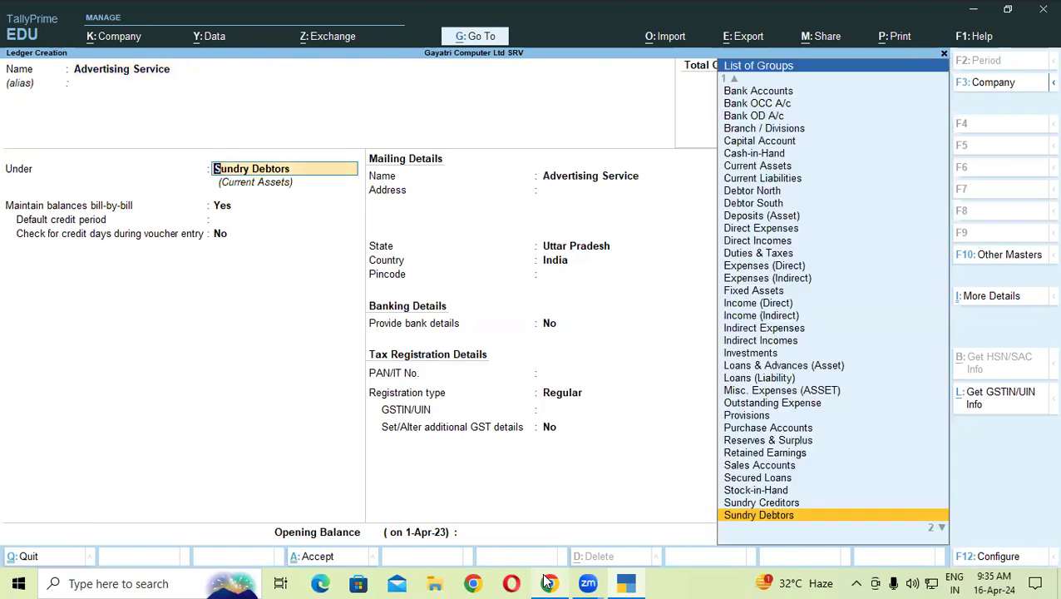
pyautogui.write('In')
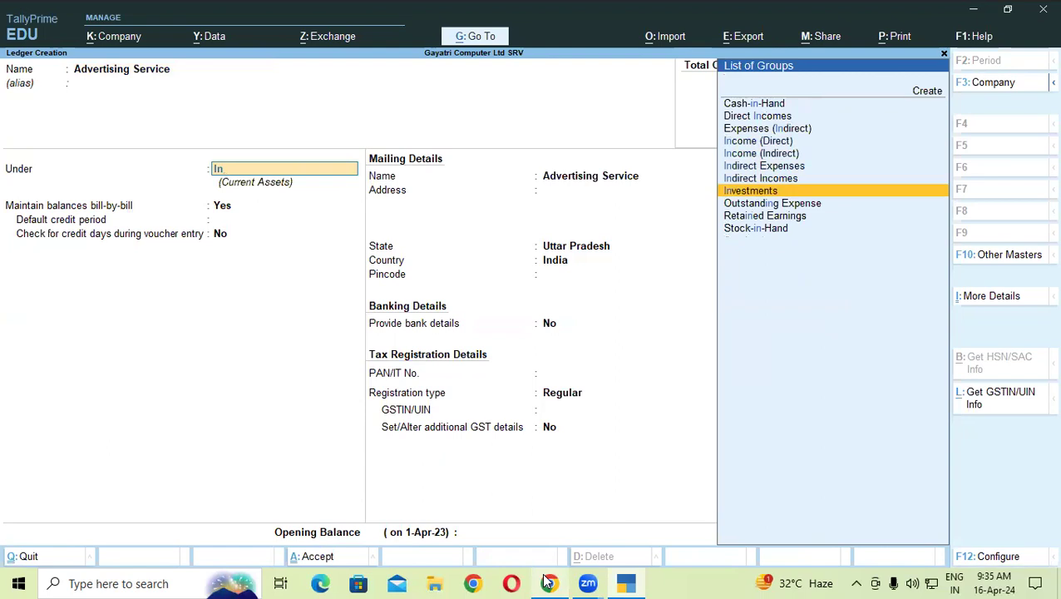
pyautogui.press('Up')
pyautogui.press('Return')
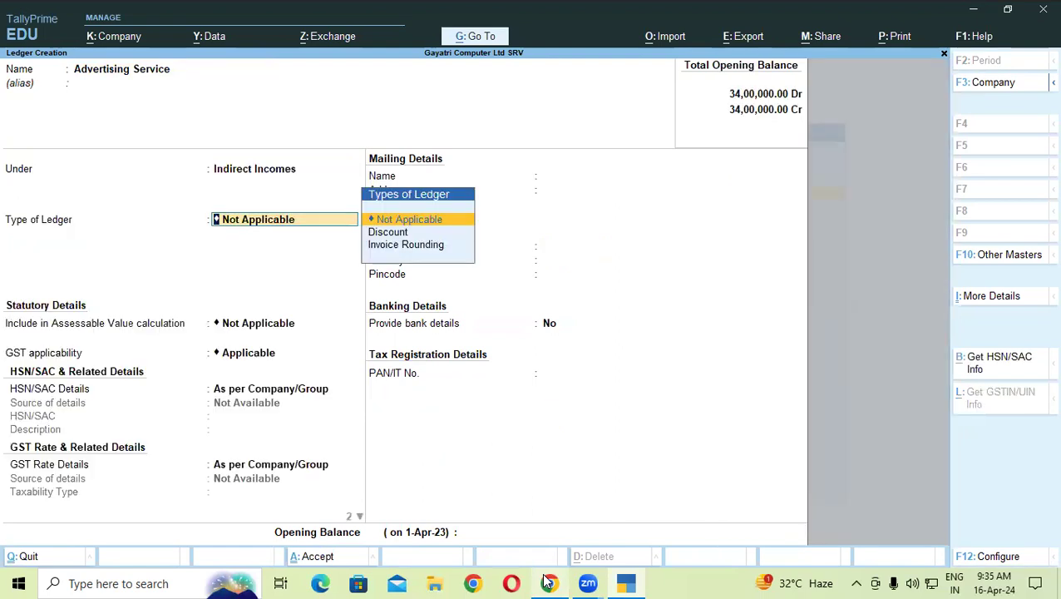
# Step: Specify HSN/SAC details on the ledger with SAC code 9983
pyautogui.press('Return')
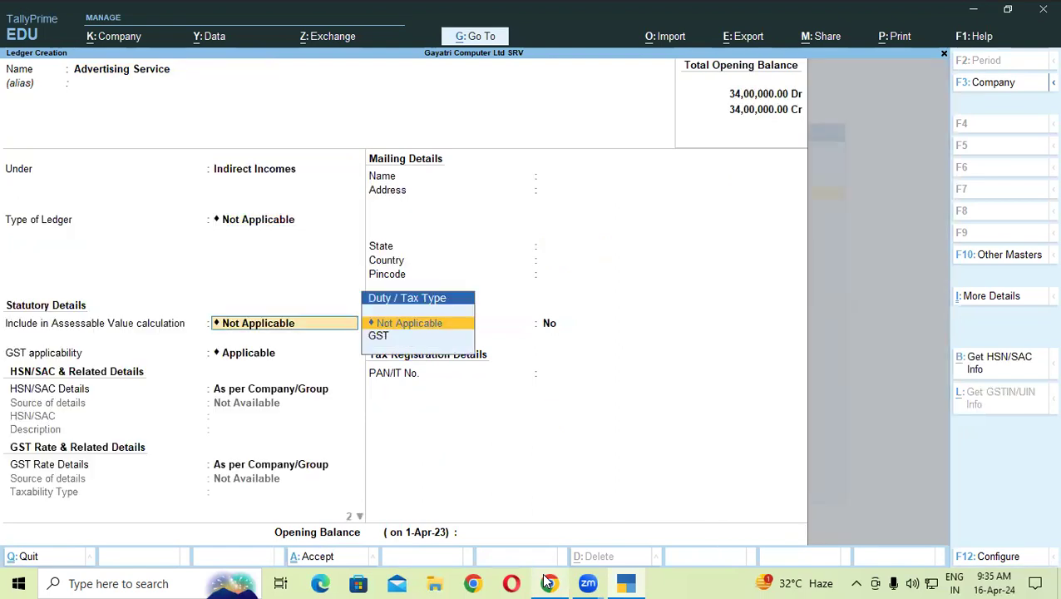
pyautogui.press('Return')
pyautogui.press('Return')
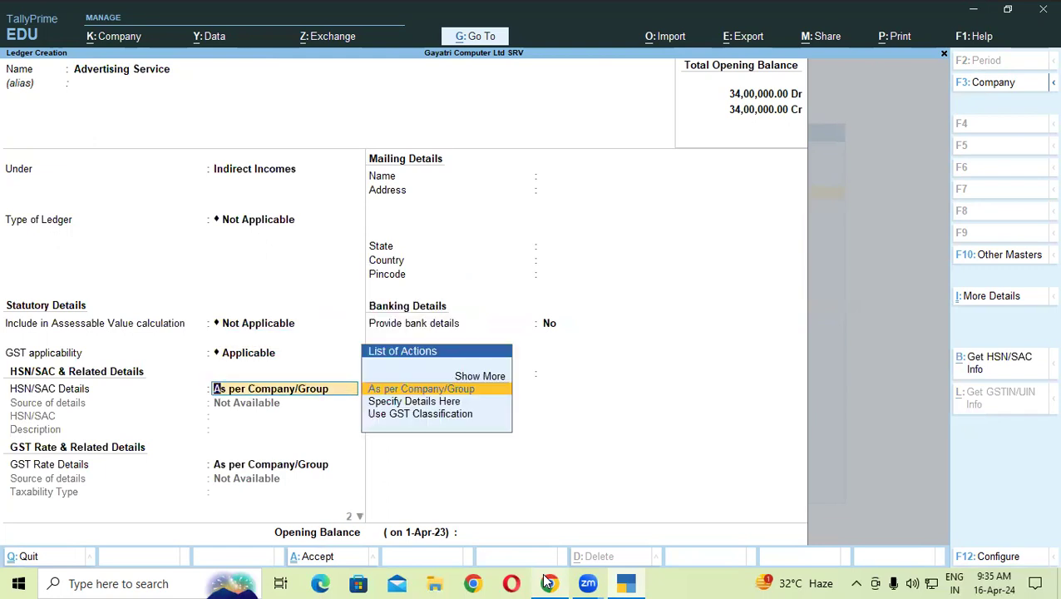
pyautogui.press('Down')
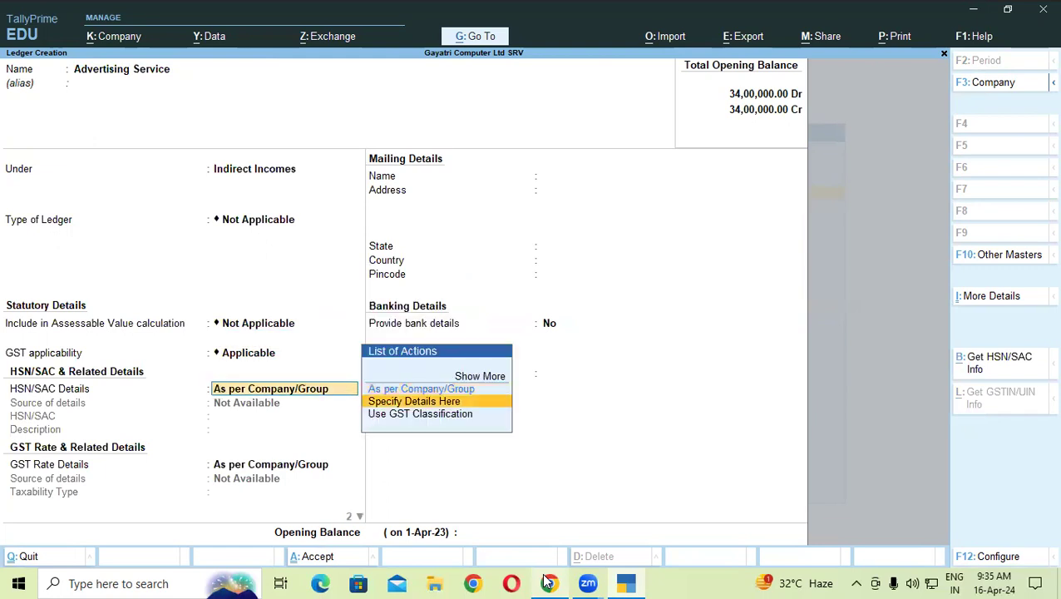
pyautogui.press('Return')
pyautogui.click(550, 581)
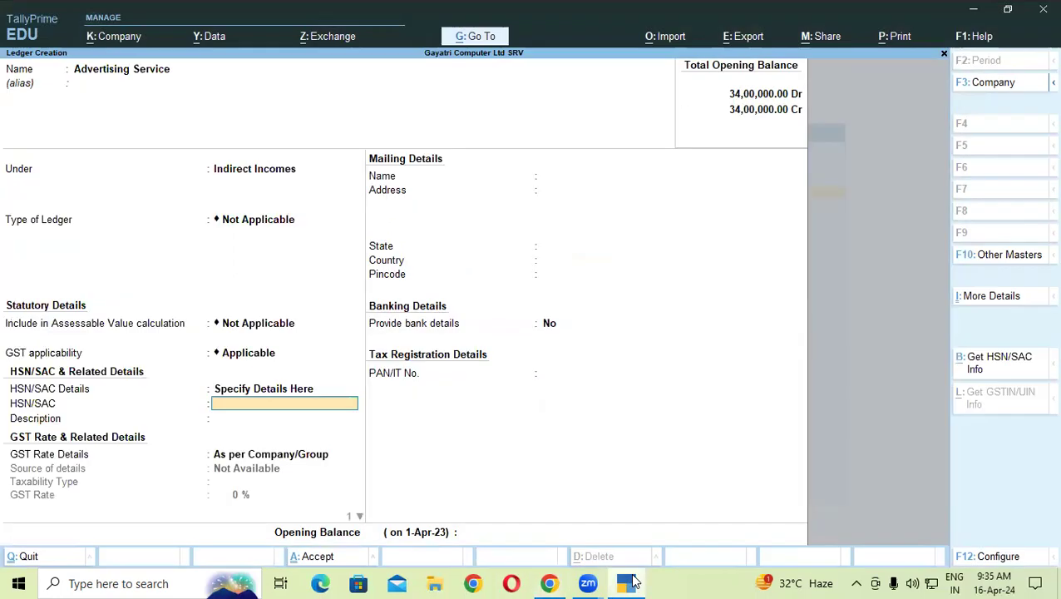
pyautogui.click(628, 582)
pyautogui.write('9983')
pyautogui.press('Return')
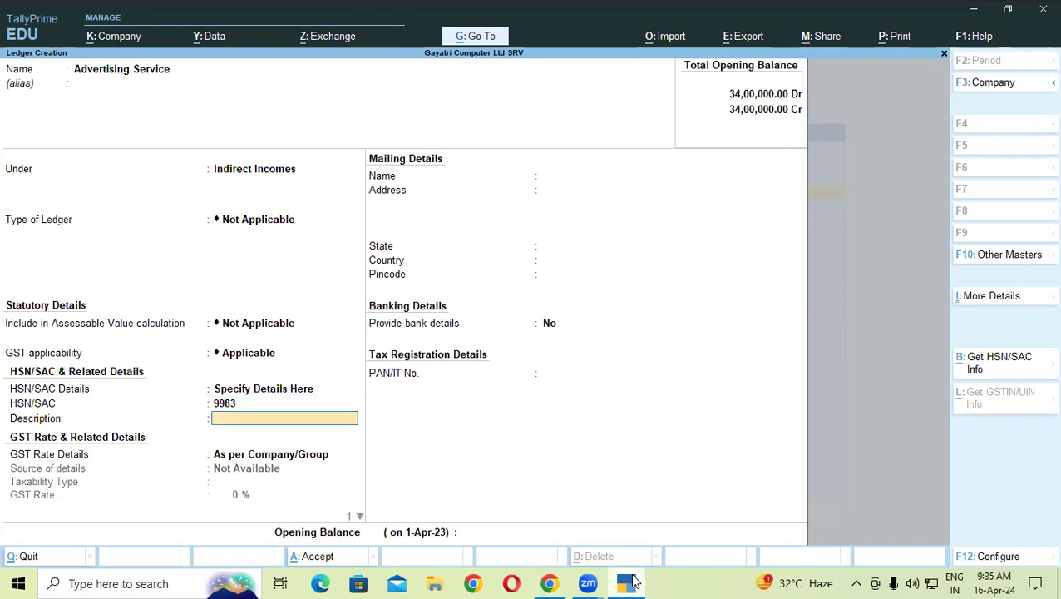
pyautogui.press('Return')
# Step: Set GST rate details to Taxable, 18%, Services, and save the Advertising Service ledger
pyautogui.press('Down')
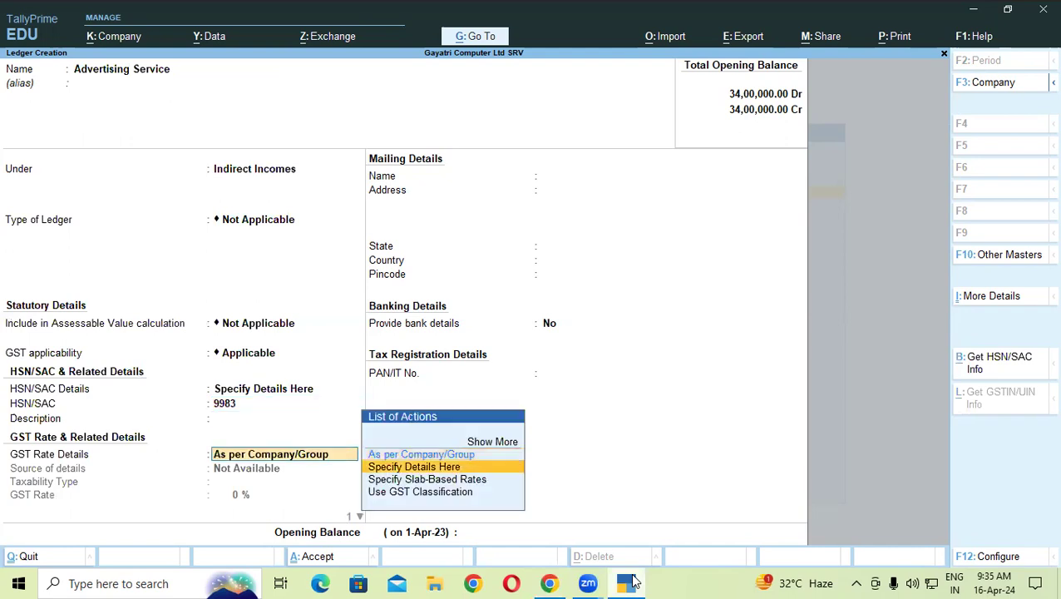
pyautogui.press('Return')
pyautogui.press('Return')
pyautogui.write('18')
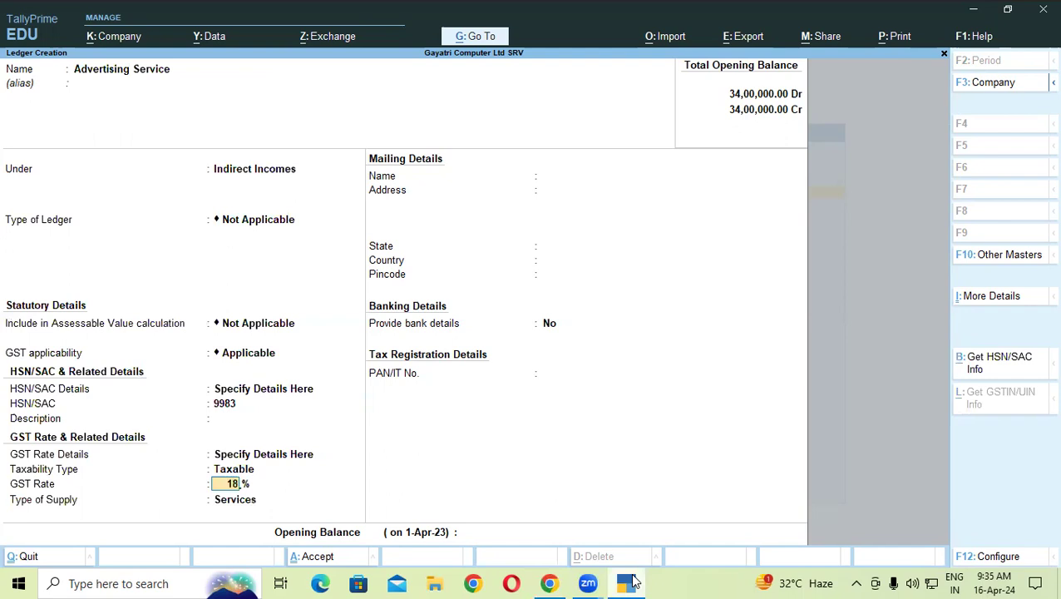
pyautogui.press('Return')
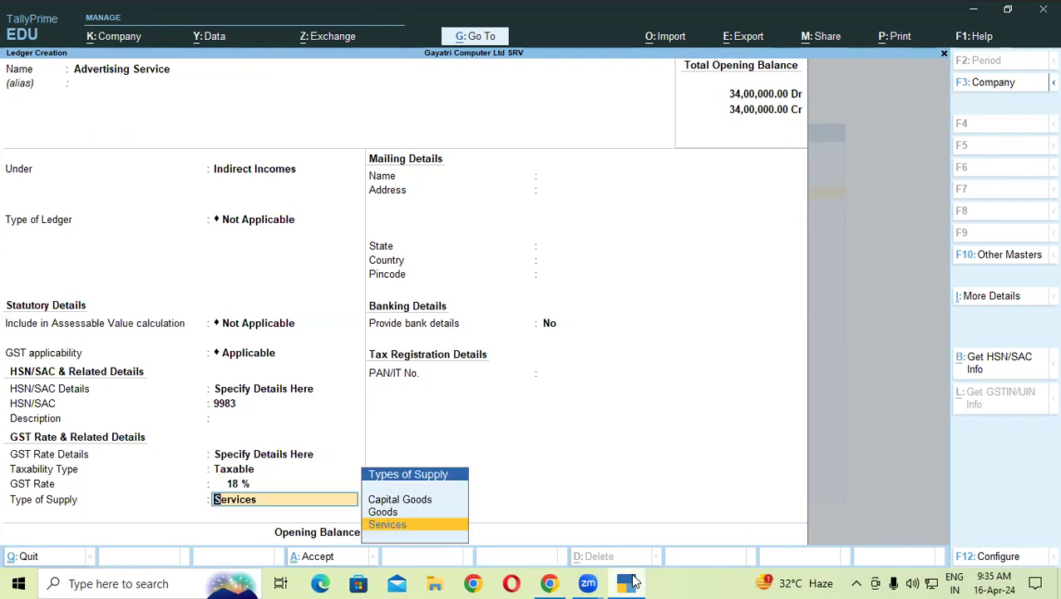
pyautogui.press('Return')
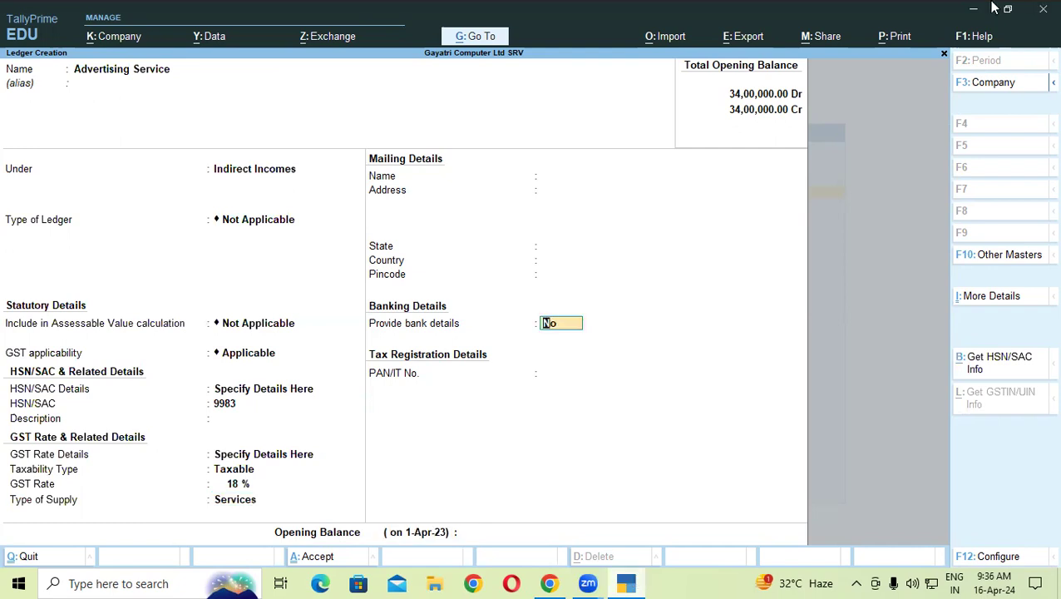
pyautogui.press('Return')
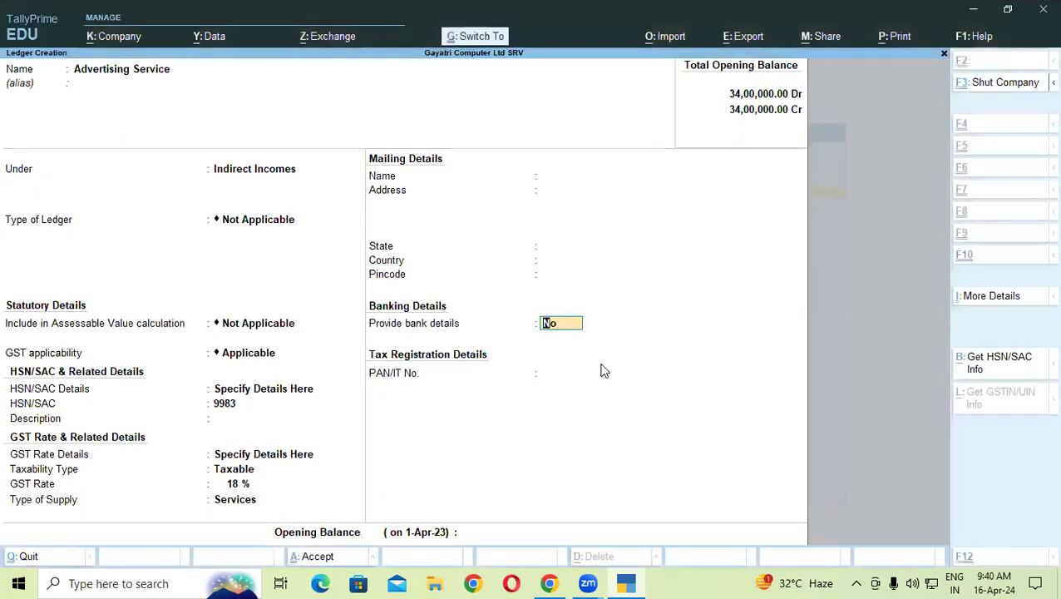
pyautogui.hotkey('ctrl', 'a')
pyautogui.press('Escape')
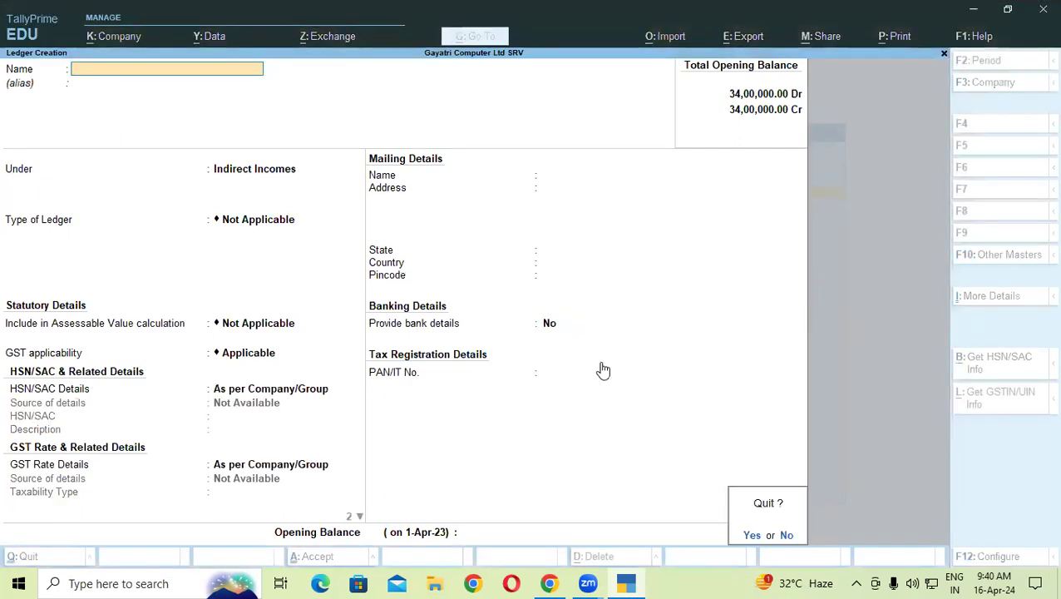
# Step: Quit ledger creation, start a new sales voucher from the Gateway, and bring up the PDF guide
pyautogui.press('y')
pyautogui.press('Escape')
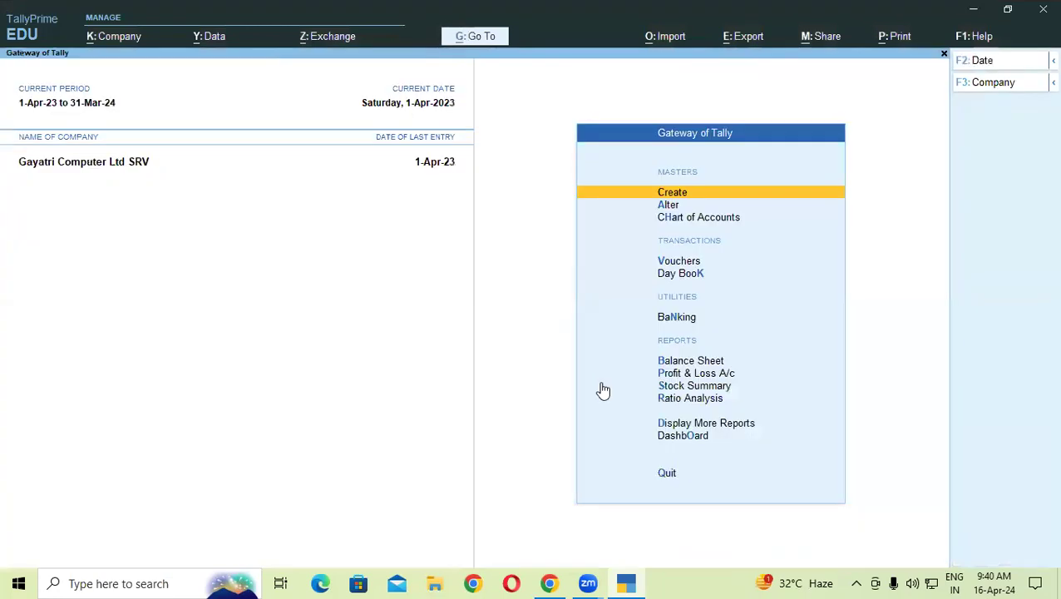
pyautogui.press('v')
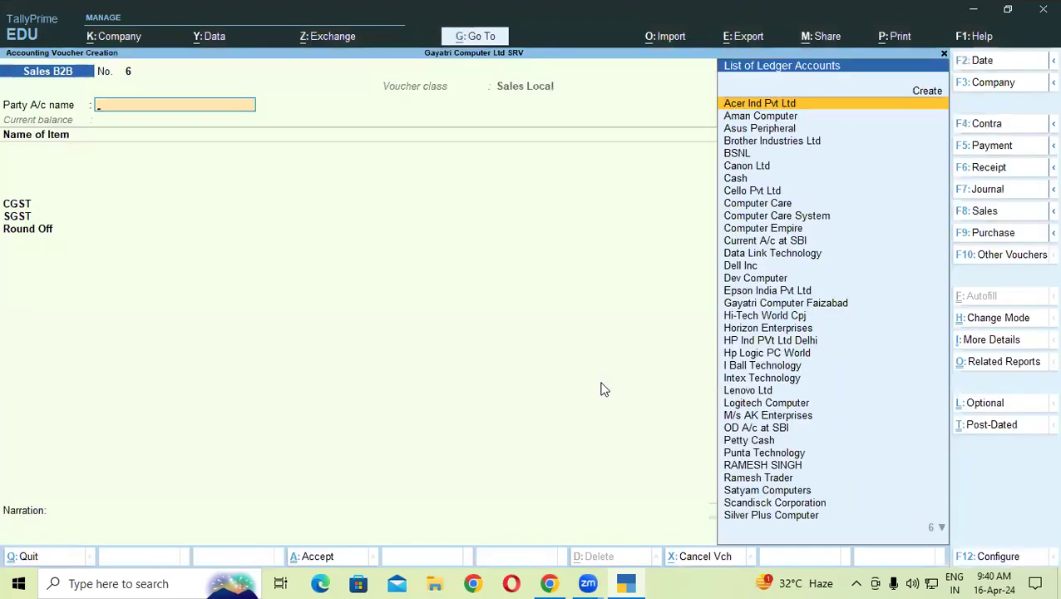
pyautogui.click(629, 582)
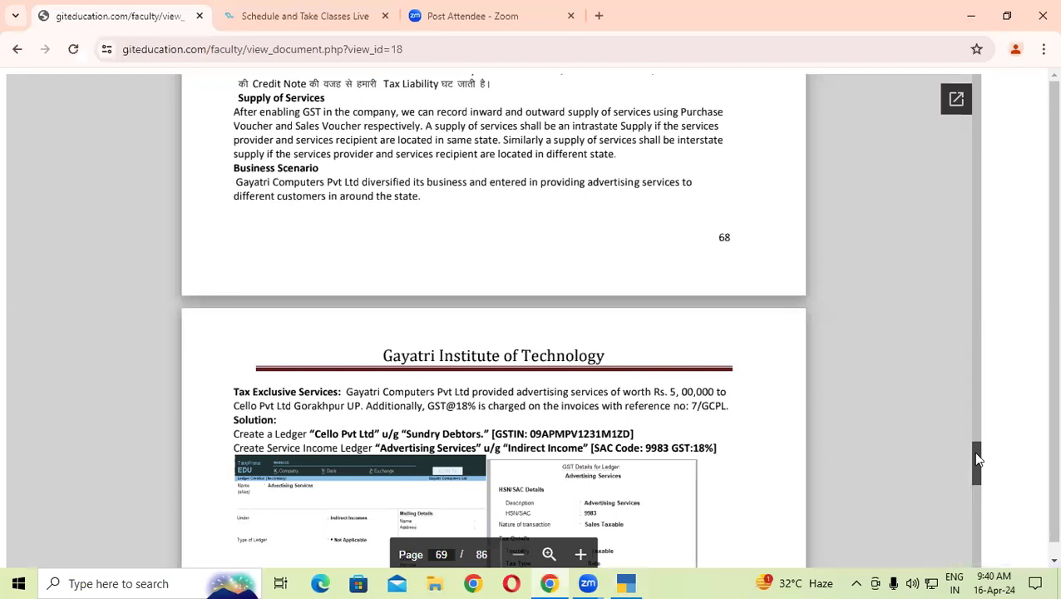
# Step: Locate the Tax Inclusive Services example for Cello Pvt Ltd on page 69, then return to TallyPrime
pyautogui.moveTo(976, 454); pyautogui.dragTo(973, 458)
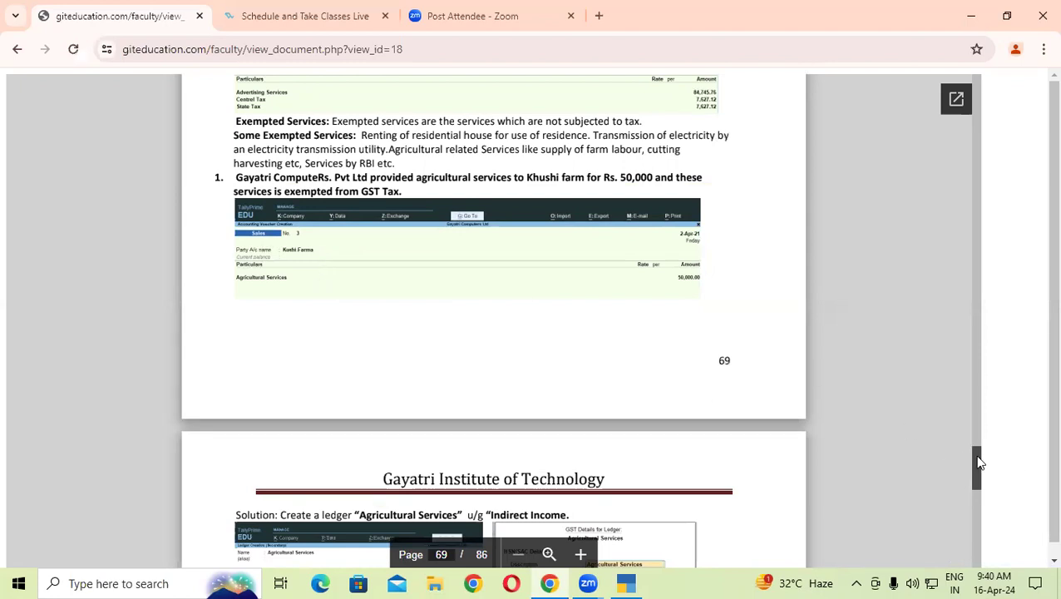
pyautogui.scroll(3, 979, 459)
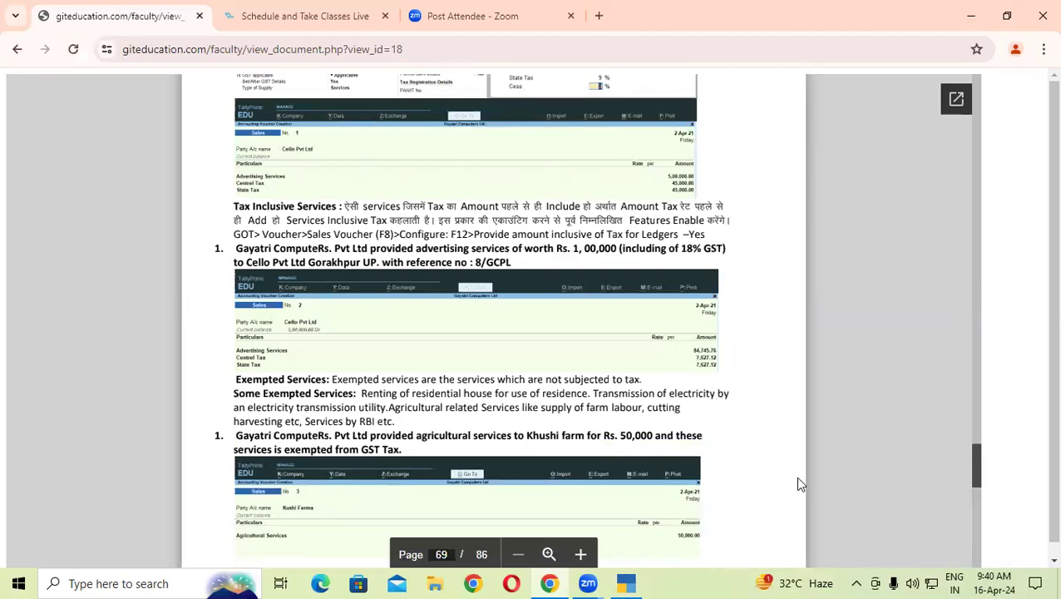
pyautogui.click(628, 583)
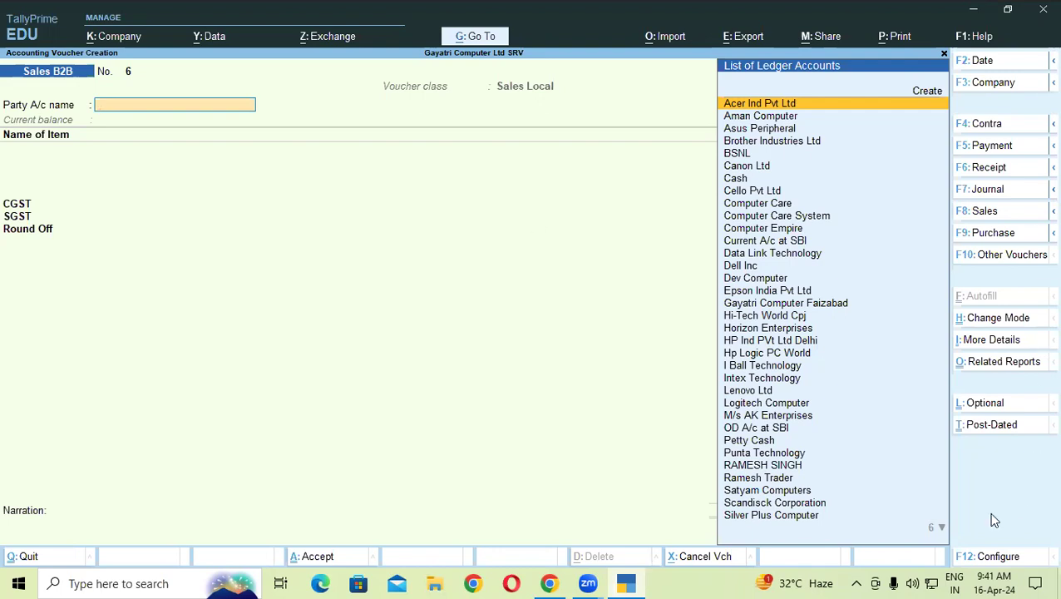
# Step: Switch the new voucher to Accounting Invoice mode
pyautogui.click(990, 320)
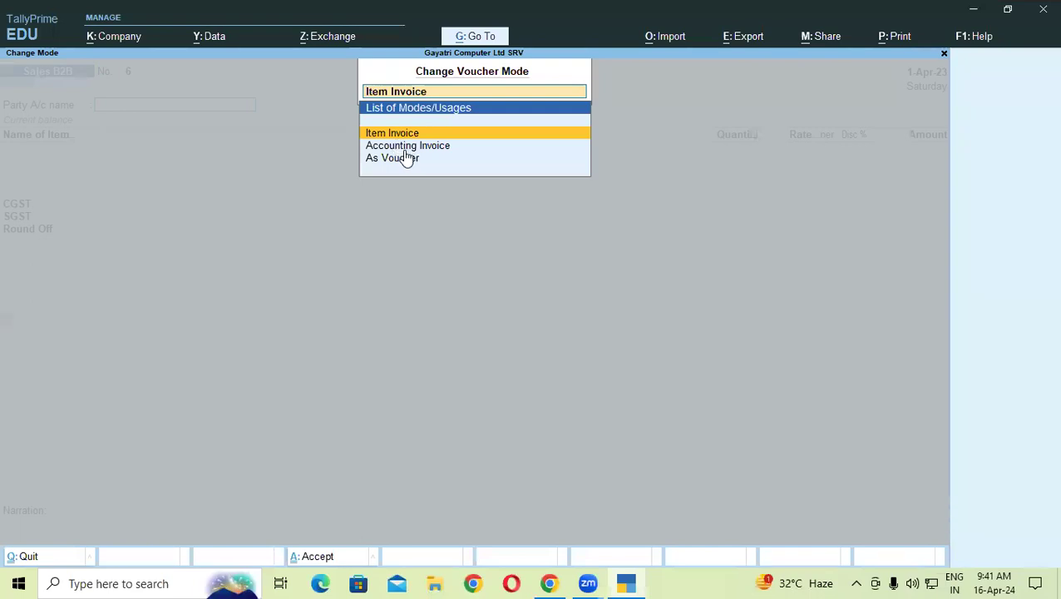
pyautogui.press('Down')
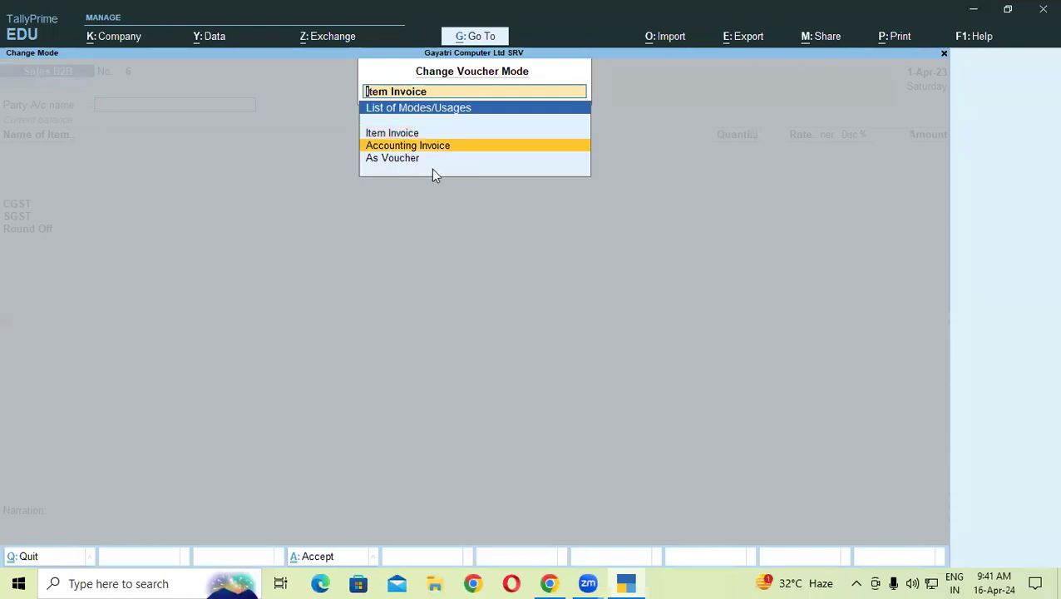
pyautogui.press('Return')
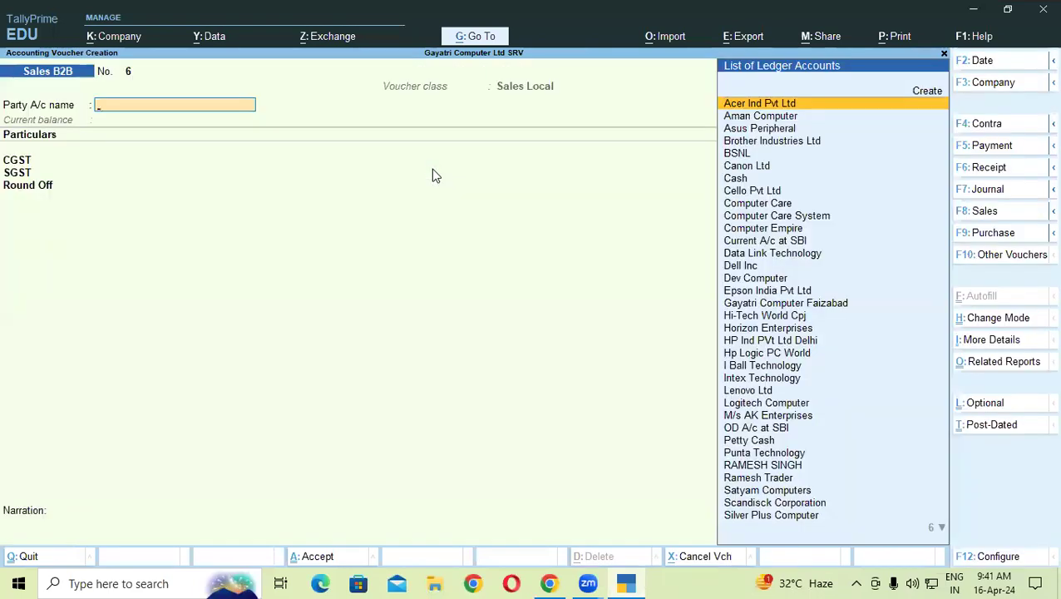
pyautogui.click(630, 582)
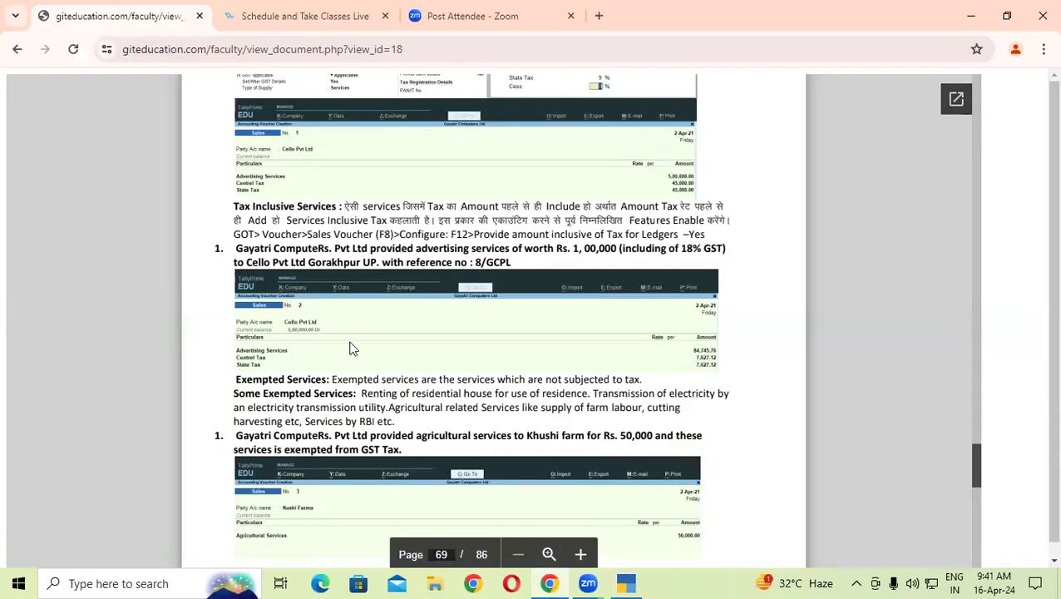
pyautogui.click(626, 583)
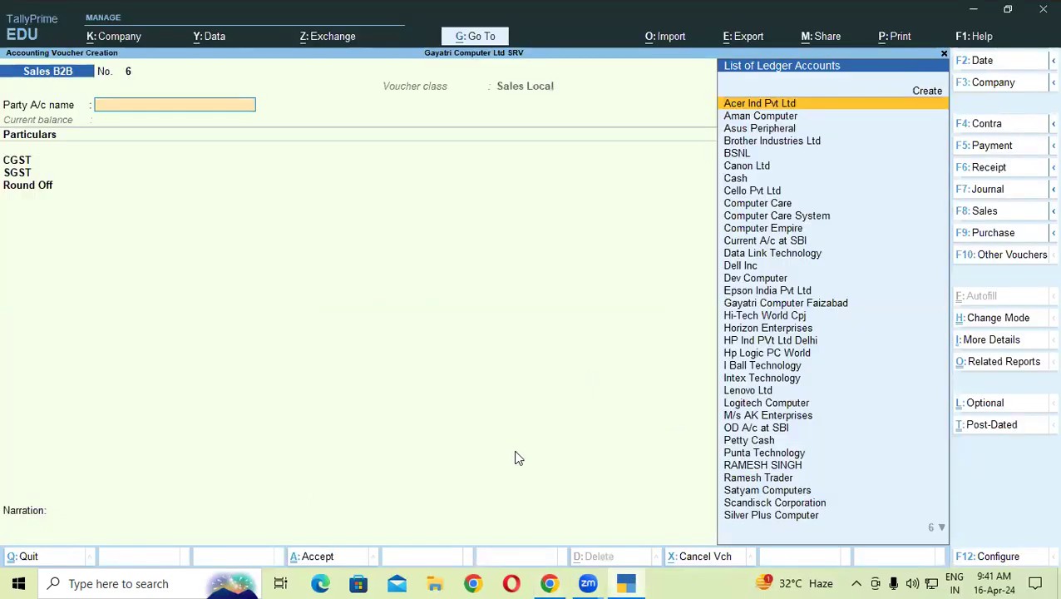
# Step: Change the voucher type from Sales B2B to plain Sales
pyautogui.press('F8')
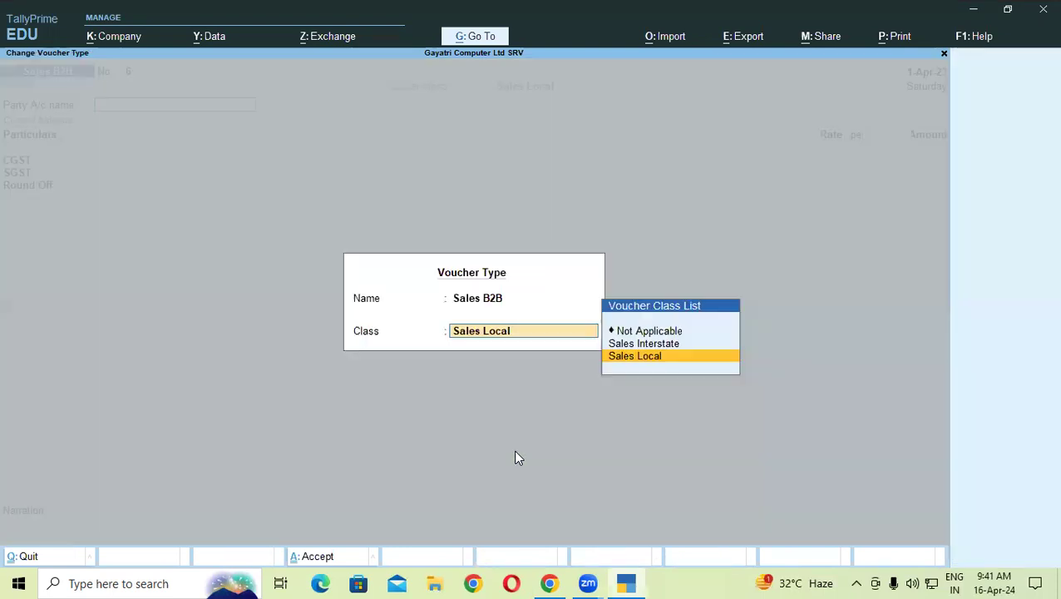
pyautogui.press('BackSpace')
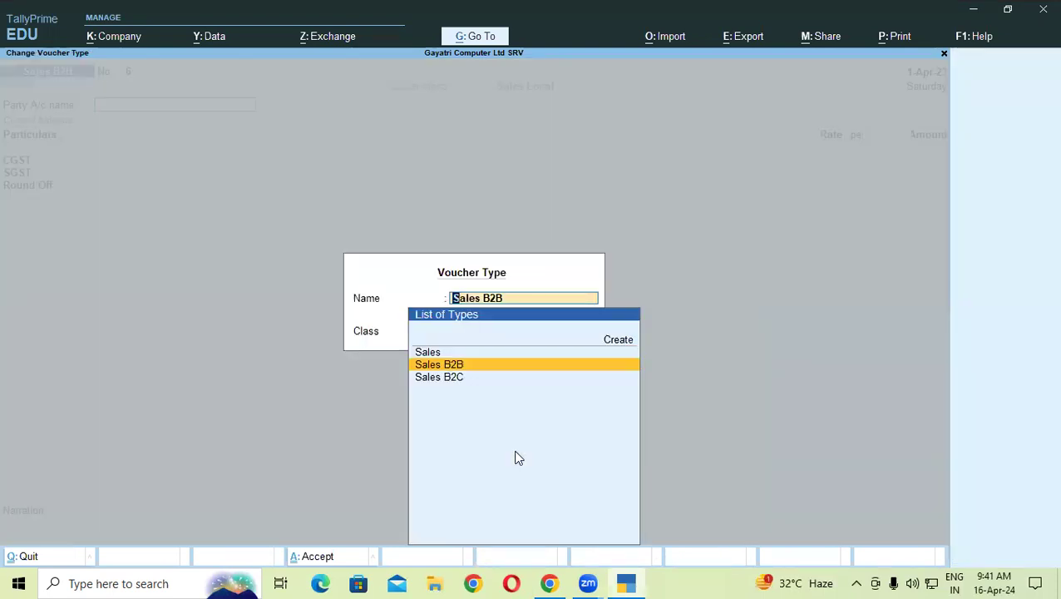
pyautogui.press('Up')
pyautogui.press('Return')
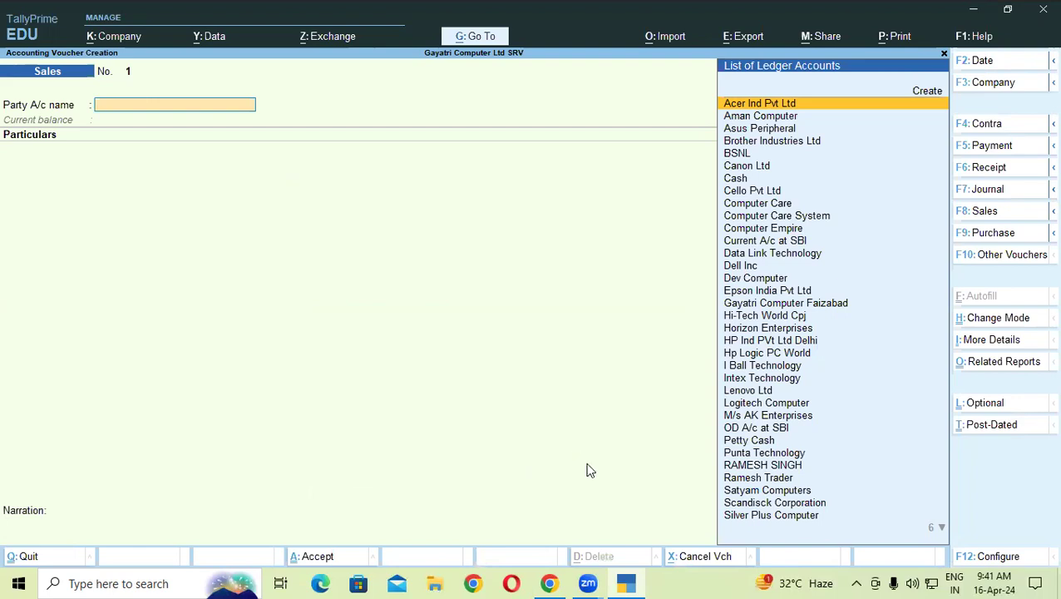
# Step: Select Cello Pvt Ltd as the party and enter Advertising Service for 5,00,000
pyautogui.write('Ce')
pyautogui.press('Return')
pyautogui.press('Return')
pyautogui.press('Return')
pyautogui.press('Return')
pyautogui.press('Return')
pyautogui.press('Return')
pyautogui.press('Return')
pyautogui.press('Return')
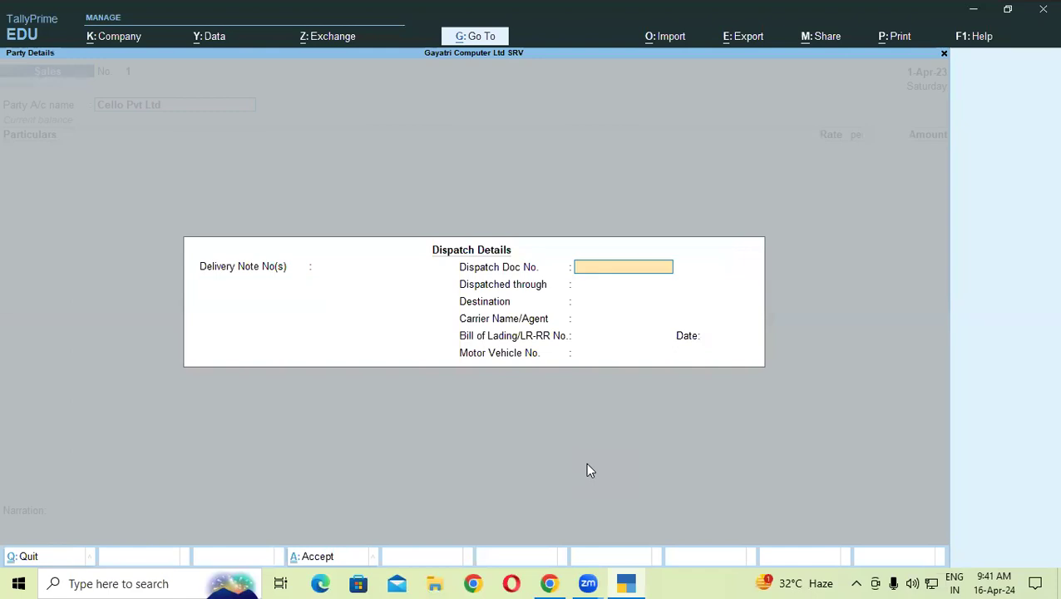
pyautogui.press('Return')
pyautogui.press('Return')
pyautogui.press('Return')
pyautogui.press('Return')
pyautogui.press('Return')
pyautogui.press('Return')
pyautogui.press('Return')
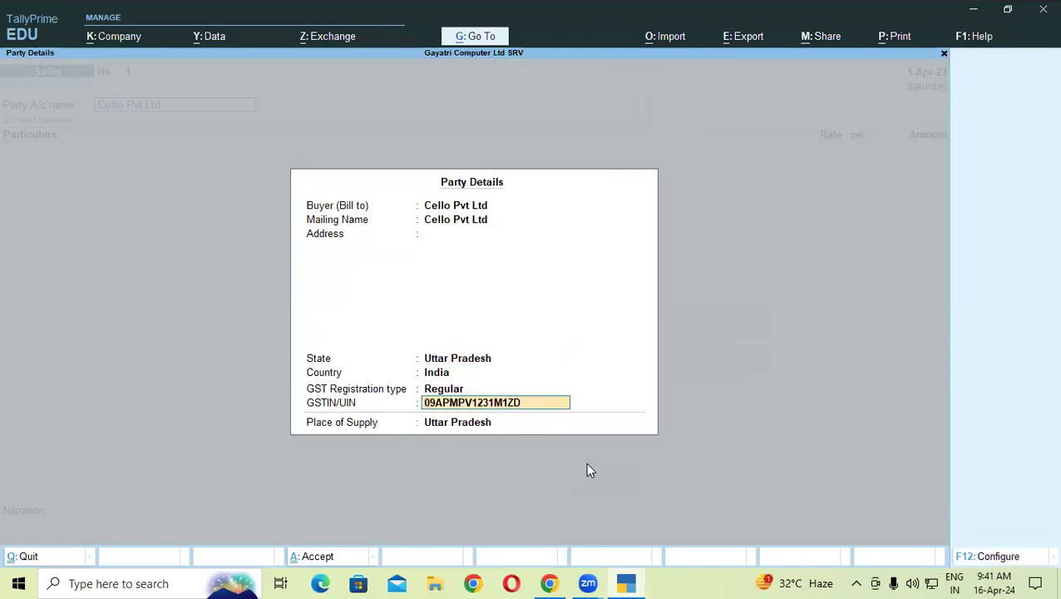
pyautogui.write('Adv')
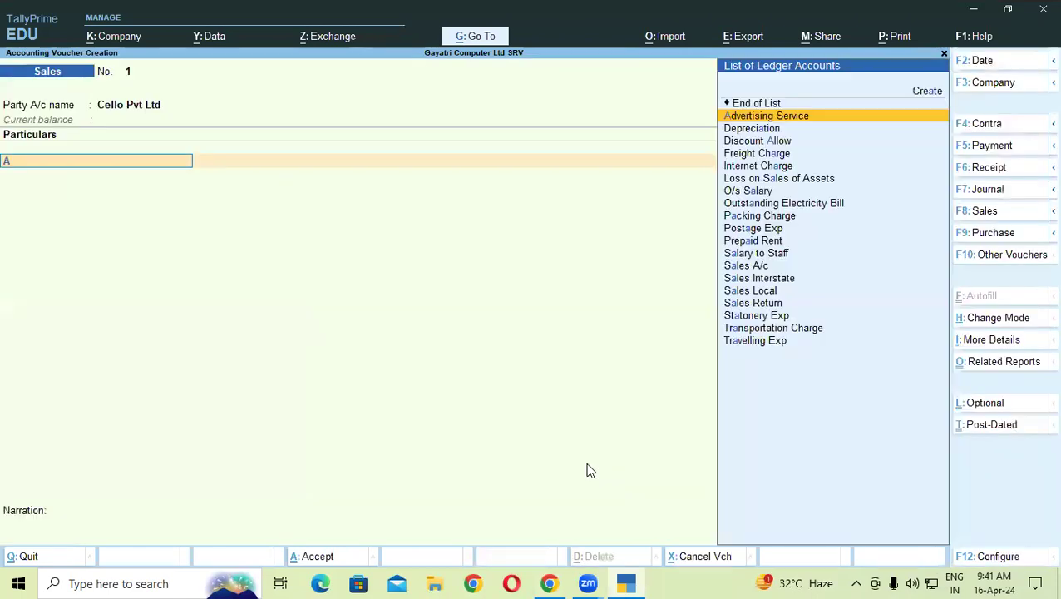
pyautogui.press('Return')
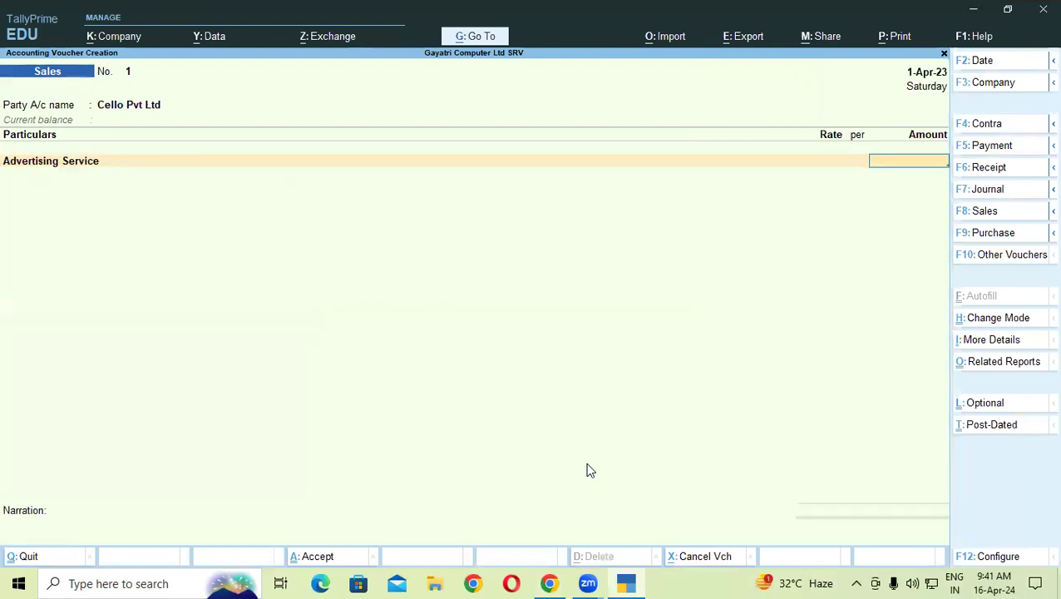
pyautogui.press('BackSpace')
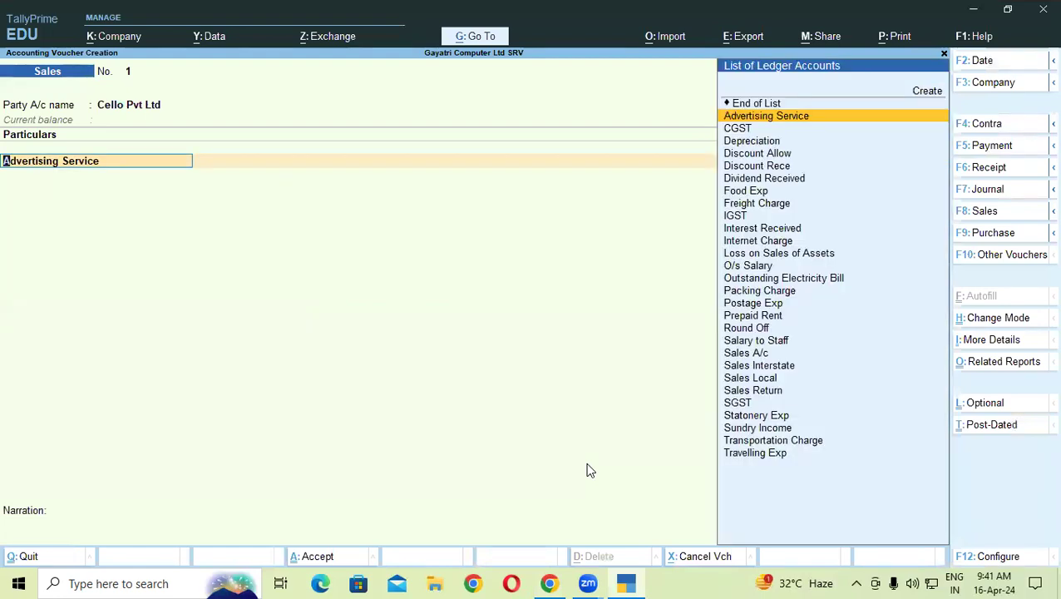
pyautogui.press('Return')
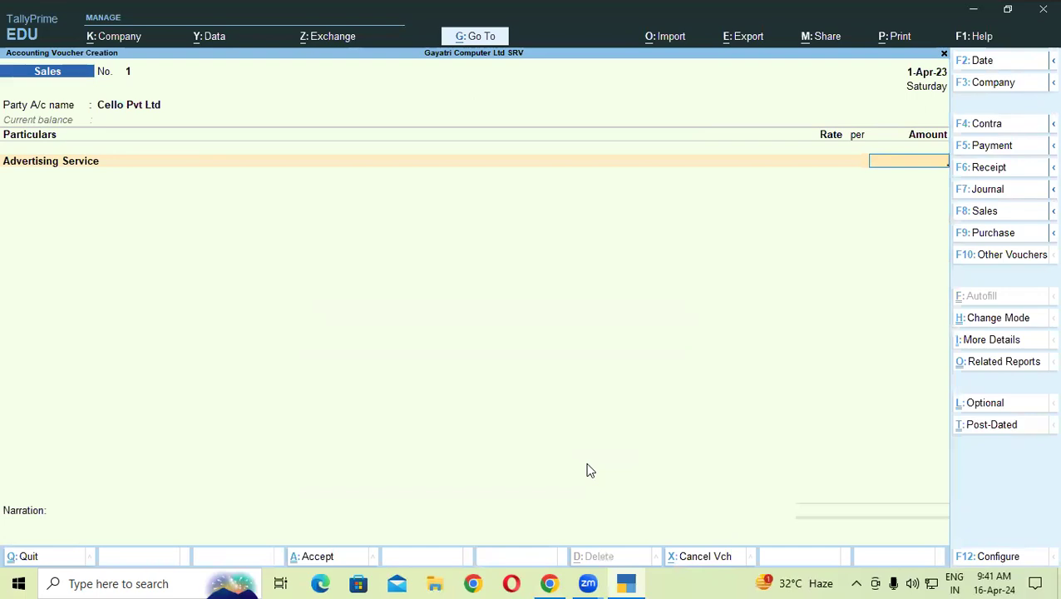
pyautogui.click(548, 581)
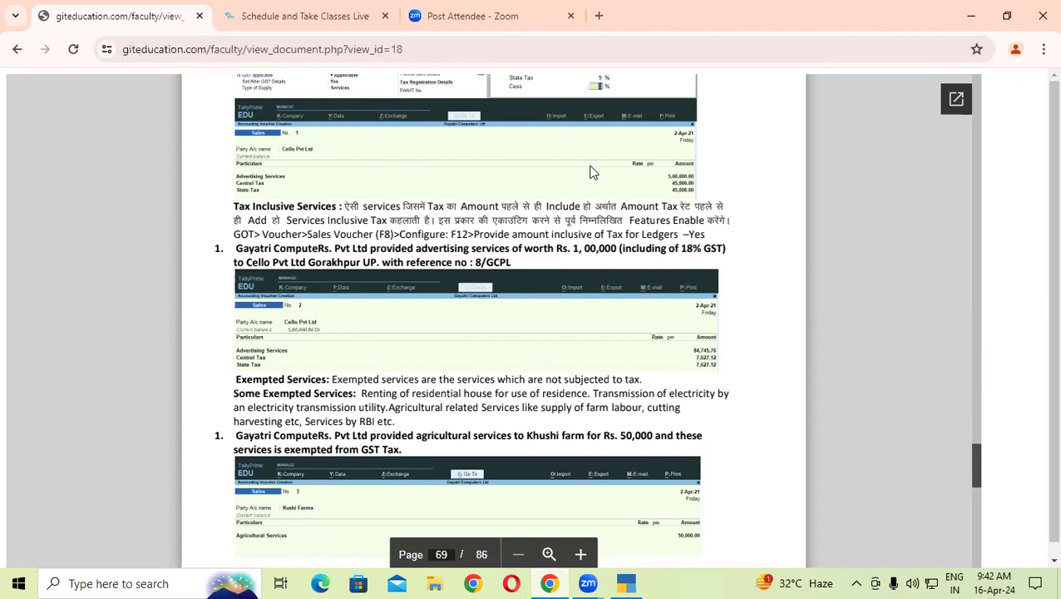
pyautogui.click(628, 583)
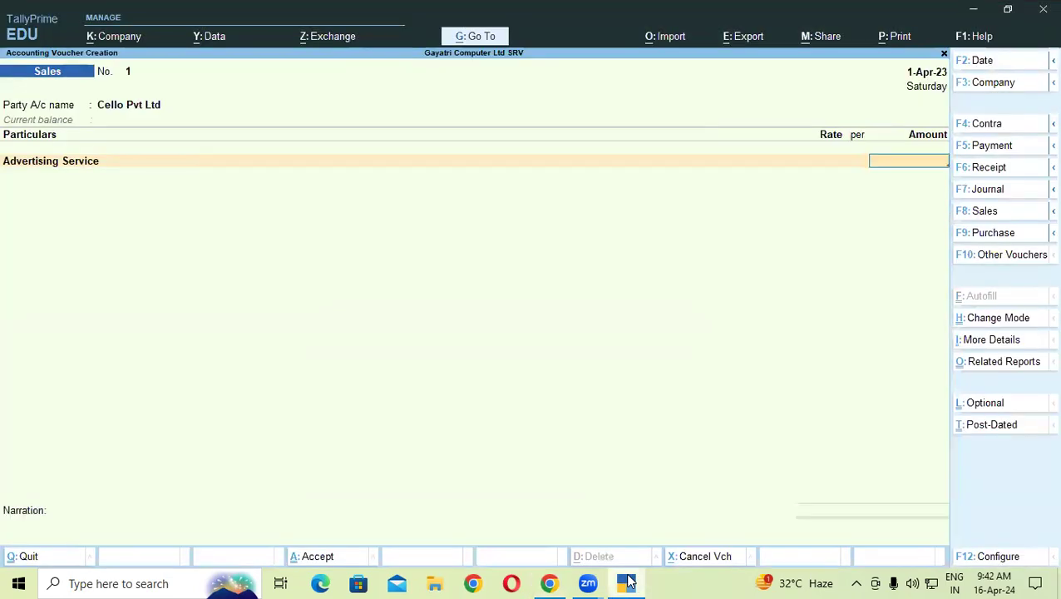
pyautogui.write('500000')
pyautogui.press('Return')
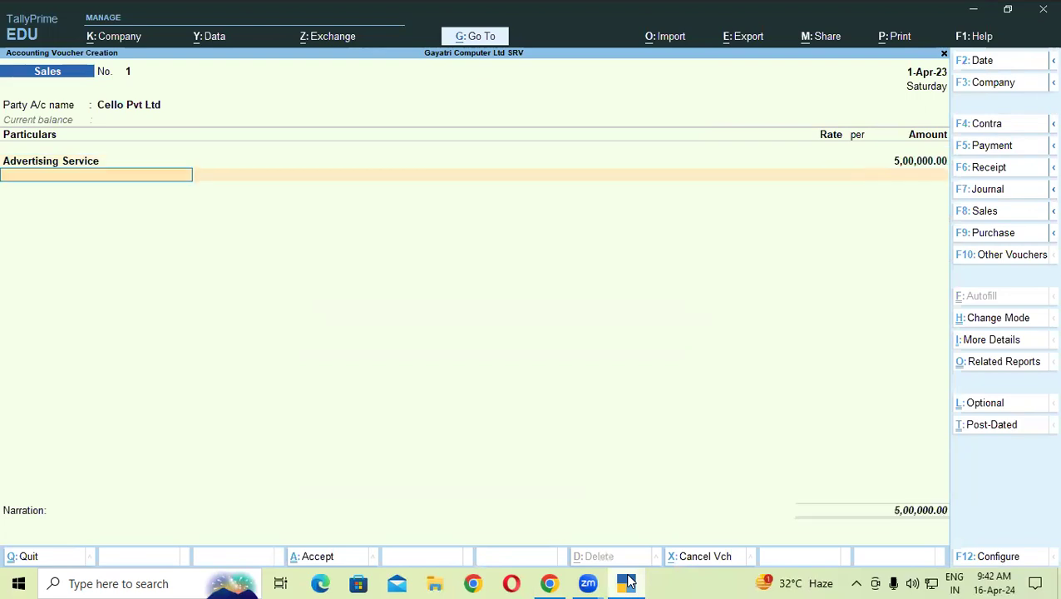
# Step: Add CGST and SGST of 45,000 each, accept bill-wise New Ref 1, and save the voucher
pyautogui.write('Cg')
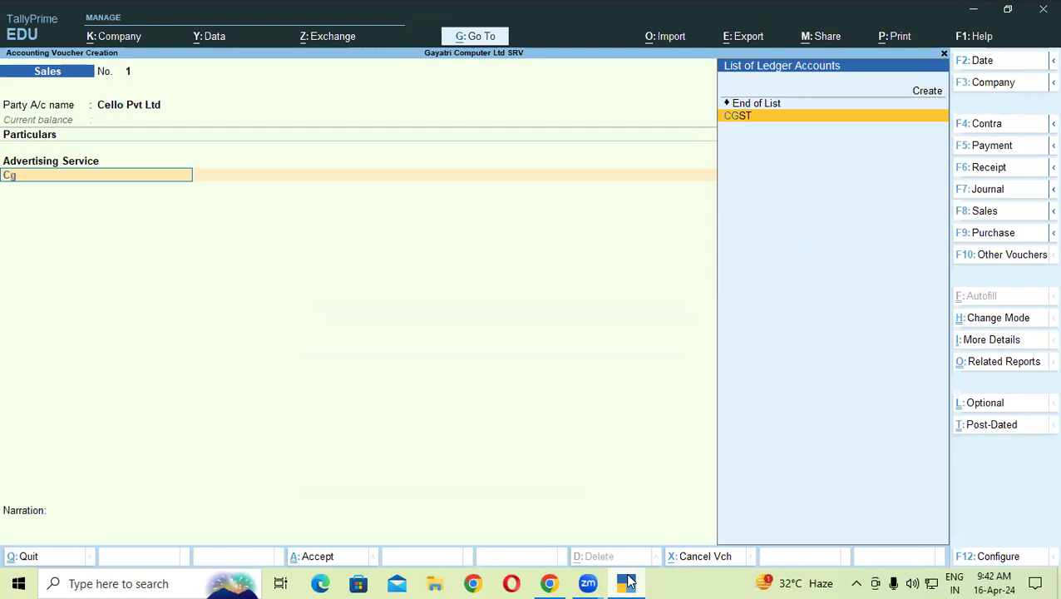
pyautogui.press('Return')
pyautogui.press('Return')
pyautogui.write('Sg')
pyautogui.press('Return')
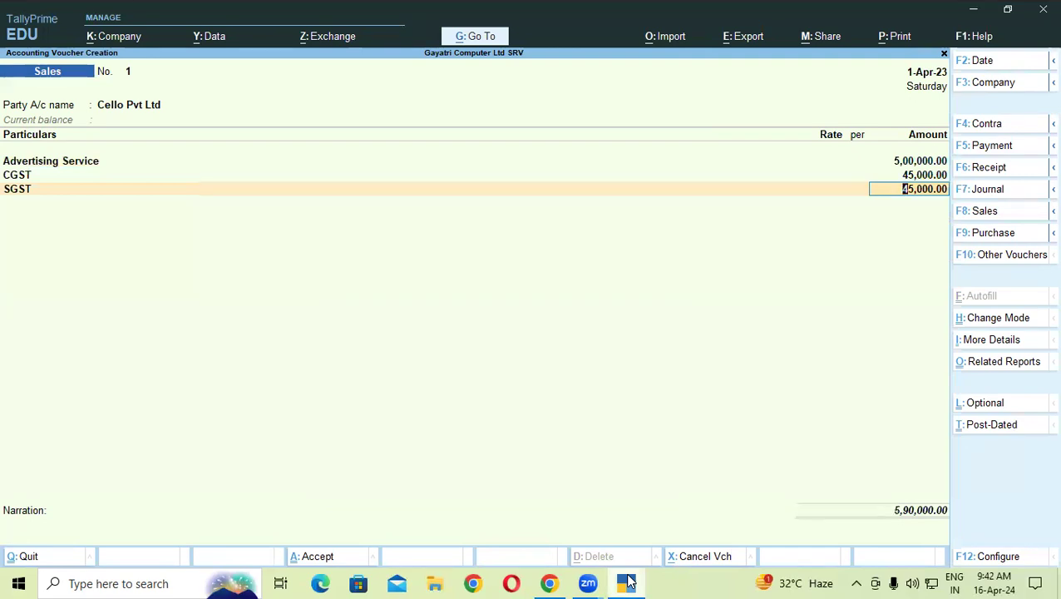
pyautogui.press('Return')
pyautogui.press('Return')
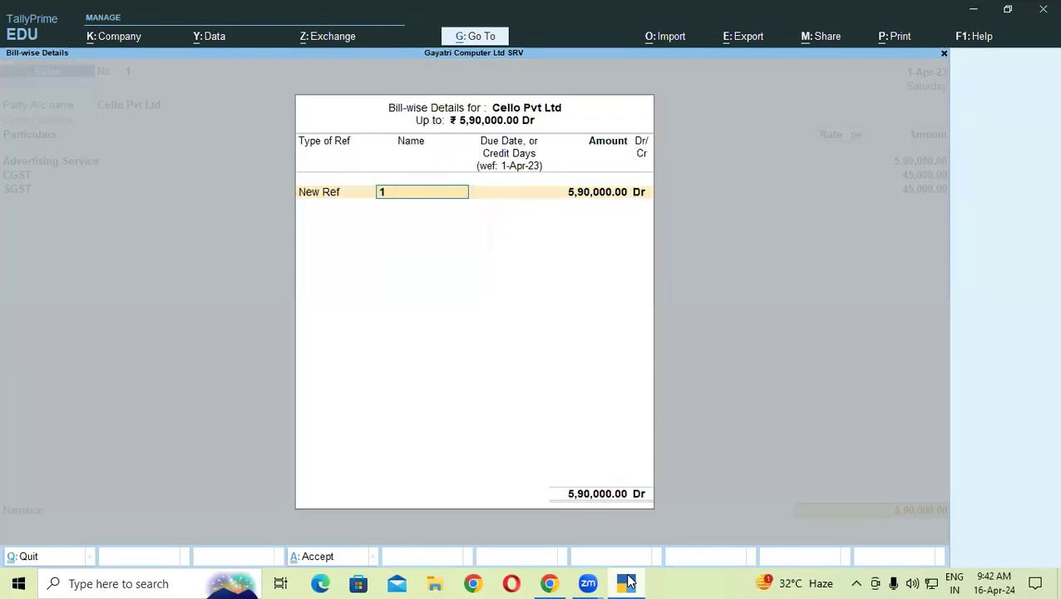
pyautogui.press('Return')
pyautogui.press('Return')
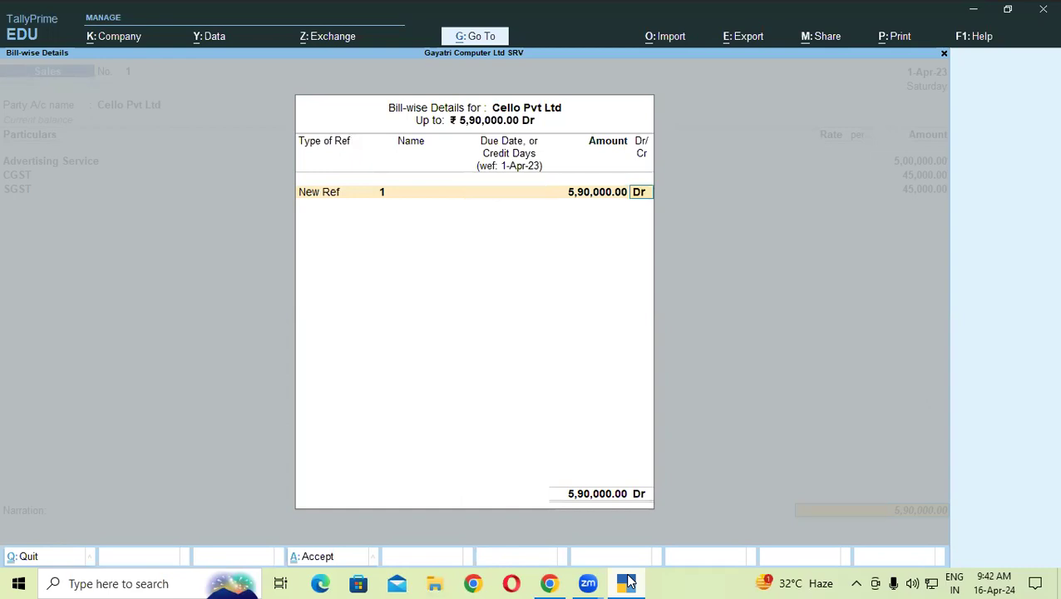
pyautogui.press('Return')
pyautogui.press('Return')
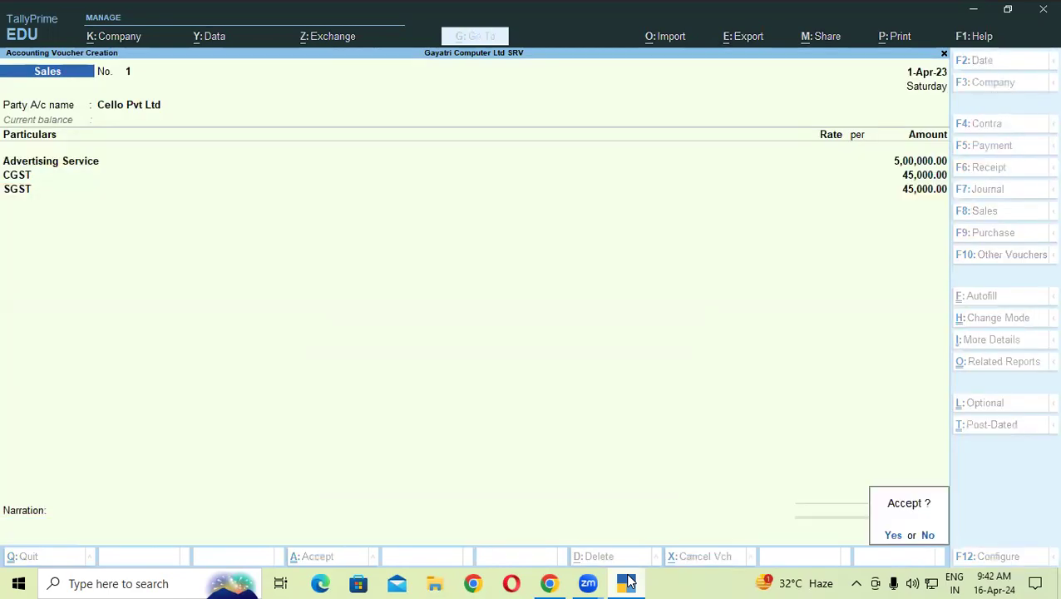
pyautogui.press('Return')
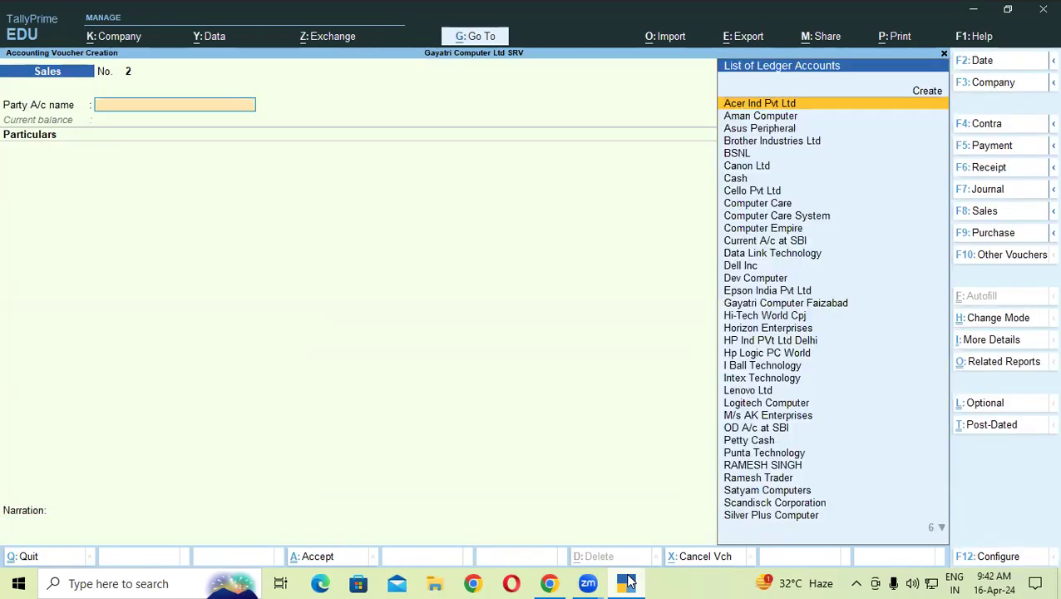
pyautogui.click(629, 582)
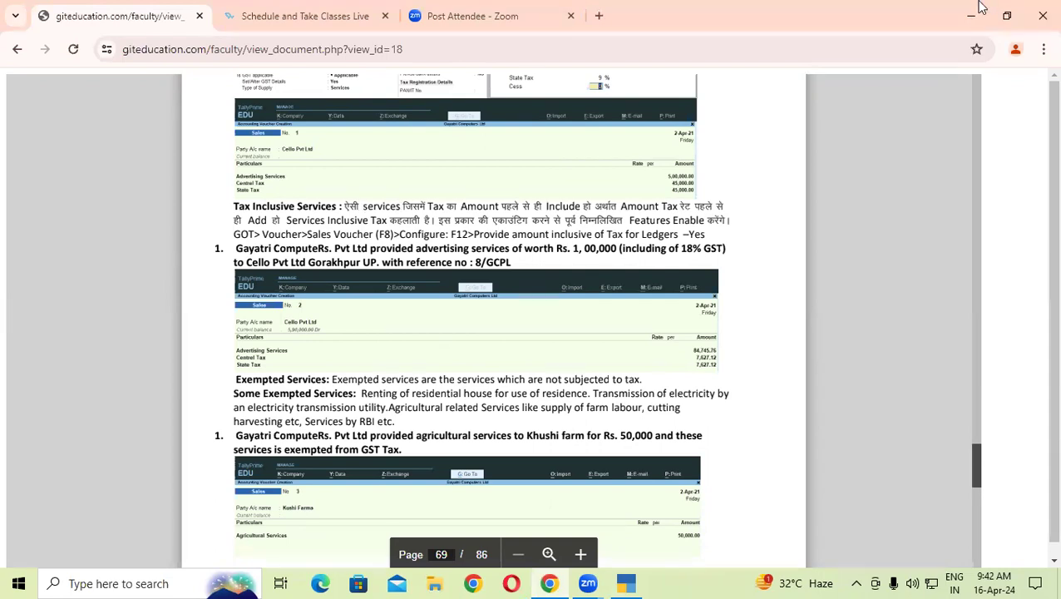
pyautogui.moveTo(434, 219); pyautogui.dragTo(475, 217)
pyautogui.moveTo(516, 184); pyautogui.dragTo(571, 156)
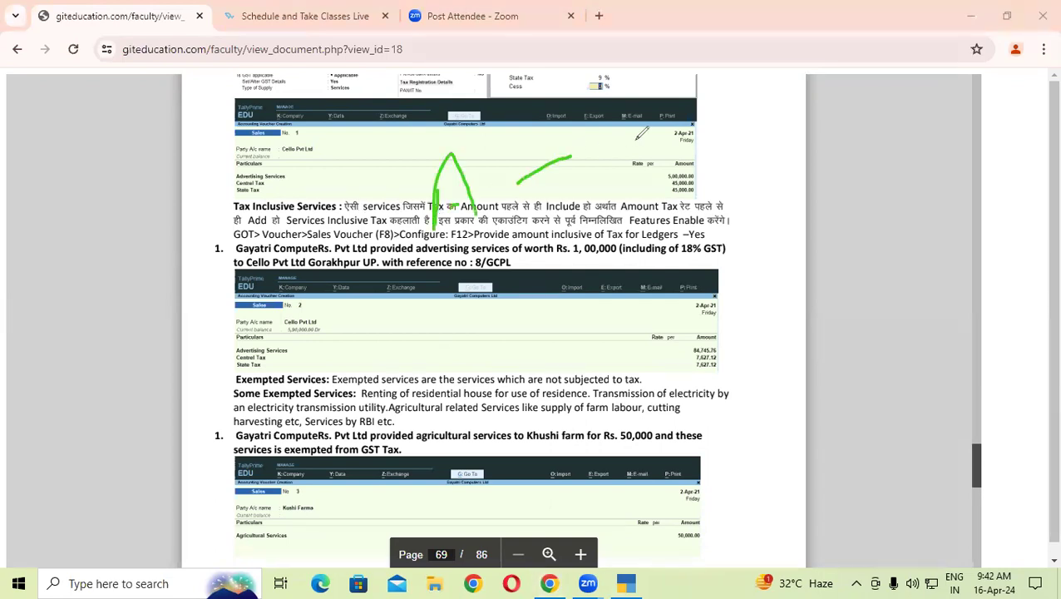
pyautogui.moveTo(652, 126); pyautogui.dragTo(647, 171)
pyautogui.moveTo(692, 121); pyautogui.dragTo(711, 156)
pyautogui.moveTo(748, 87); pyautogui.dragTo(784, 151)
pyautogui.moveTo(786, 96)
pyautogui.mouseDown()
pyautogui.moveTo(747, 171)
pyautogui.moveTo(803, 175)
pyautogui.mouseUp()
pyautogui.moveTo(823, 91)
pyautogui.mouseDown()
pyautogui.moveTo(831, 154)
pyautogui.moveTo(848, 87)
pyautogui.mouseUp()
pyautogui.moveTo(702, 178)
pyautogui.mouseDown()
pyautogui.moveTo(772, 137)
pyautogui.moveTo(695, 193)
pyautogui.moveTo(664, 188)
pyautogui.mouseUp()
pyautogui.moveTo(957, 121)
pyautogui.mouseDown()
pyautogui.moveTo(985, 113)
pyautogui.moveTo(890, 168)
pyautogui.mouseUp()
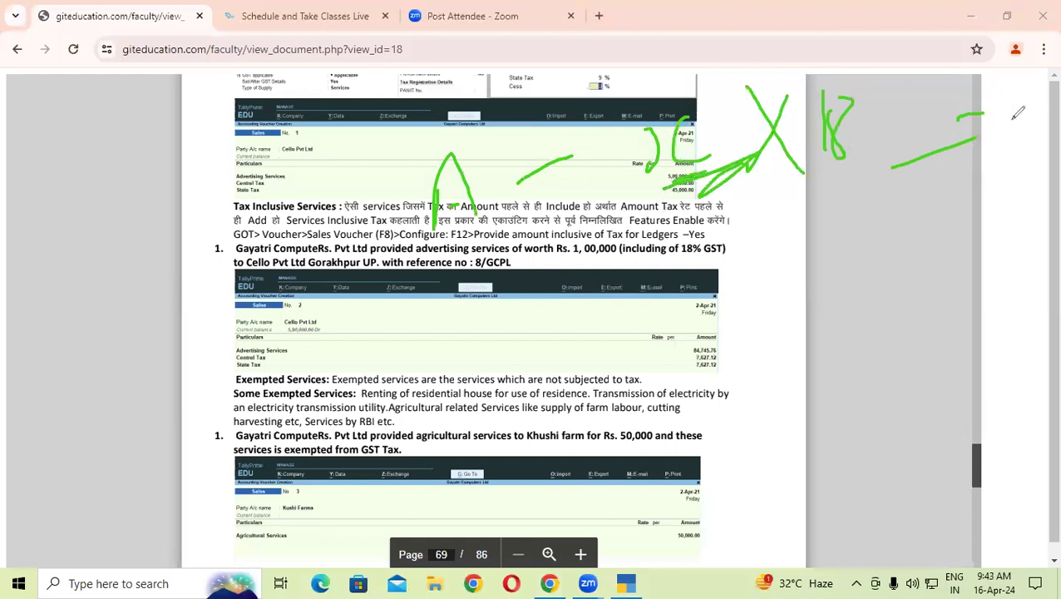
pyautogui.moveTo(428, 342); pyautogui.dragTo(426, 387)
pyautogui.moveTo(471, 336); pyautogui.dragTo(440, 380)
pyautogui.moveTo(503, 339)
pyautogui.mouseDown()
pyautogui.moveTo(520, 337)
pyautogui.moveTo(526, 353)
pyautogui.mouseUp()
pyautogui.moveTo(563, 293)
pyautogui.mouseDown()
pyautogui.moveTo(559, 339)
pyautogui.moveTo(584, 333)
pyautogui.moveTo(584, 313)
pyautogui.mouseUp()
pyautogui.moveTo(592, 321)
pyautogui.mouseDown()
pyautogui.moveTo(607, 294)
pyautogui.moveTo(625, 319)
pyautogui.mouseUp()
pyautogui.moveTo(633, 283)
pyautogui.mouseDown()
pyautogui.moveTo(635, 318)
pyautogui.moveTo(649, 284)
pyautogui.moveTo(695, 292)
pyautogui.mouseUp()
pyautogui.moveTo(689, 257); pyautogui.dragTo(672, 298)
pyautogui.moveTo(730, 243)
pyautogui.mouseDown()
pyautogui.moveTo(728, 299)
pyautogui.moveTo(759, 256)
pyautogui.moveTo(748, 250)
pyautogui.mouseUp()
pyautogui.moveTo(781, 241)
pyautogui.mouseDown()
pyautogui.moveTo(795, 254)
pyautogui.moveTo(780, 242)
pyautogui.mouseUp()
pyautogui.moveTo(567, 370); pyautogui.dragTo(773, 287)
pyautogui.moveTo(640, 371)
pyautogui.mouseDown()
pyautogui.moveTo(640, 422)
pyautogui.moveTo(657, 372)
pyautogui.mouseUp()
pyautogui.moveTo(697, 359)
pyautogui.mouseDown()
pyautogui.moveTo(690, 374)
pyautogui.moveTo(696, 361)
pyautogui.mouseUp()
pyautogui.moveTo(737, 323)
pyautogui.mouseDown()
pyautogui.moveTo(736, 385)
pyautogui.moveTo(770, 340)
pyautogui.mouseUp()
pyautogui.moveTo(787, 298)
pyautogui.mouseDown()
pyautogui.moveTo(784, 336)
pyautogui.moveTo(808, 345)
pyautogui.mouseUp()
pyautogui.moveTo(825, 301); pyautogui.dragTo(792, 341)
pyautogui.moveTo(106, 231)
pyautogui.mouseDown()
pyautogui.moveTo(106, 283)
pyautogui.moveTo(133, 233)
pyautogui.moveTo(235, 180)
pyautogui.moveTo(255, 185)
pyautogui.moveTo(299, 156)
pyautogui.moveTo(313, 206)
pyautogui.mouseUp()
pyautogui.moveTo(324, 163)
pyautogui.mouseDown()
pyautogui.moveTo(324, 202)
pyautogui.moveTo(336, 179)
pyautogui.mouseUp()
pyautogui.moveTo(375, 145)
pyautogui.mouseDown()
pyautogui.moveTo(366, 166)
pyautogui.moveTo(376, 148)
pyautogui.mouseUp()
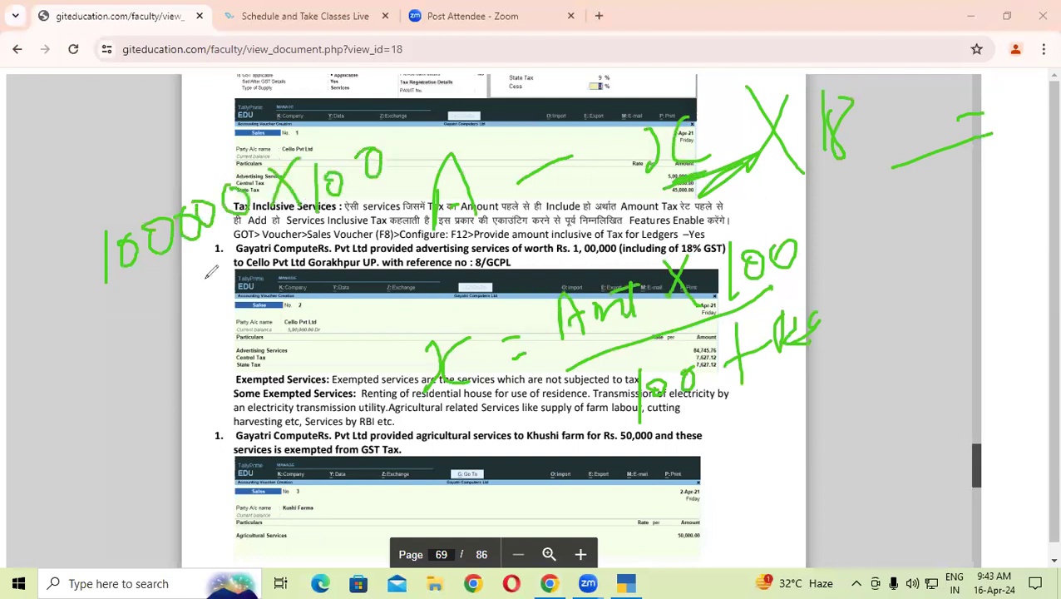
pyautogui.moveTo(129, 293); pyautogui.dragTo(366, 190)
pyautogui.moveTo(208, 284)
pyautogui.mouseDown()
pyautogui.moveTo(209, 314)
pyautogui.moveTo(222, 313)
pyautogui.mouseUp()
pyautogui.moveTo(257, 265); pyautogui.dragTo(253, 268)
pyautogui.moveTo(168, 306); pyautogui.dragTo(208, 301)
pyautogui.moveTo(65, 256); pyautogui.dragTo(160, 157)
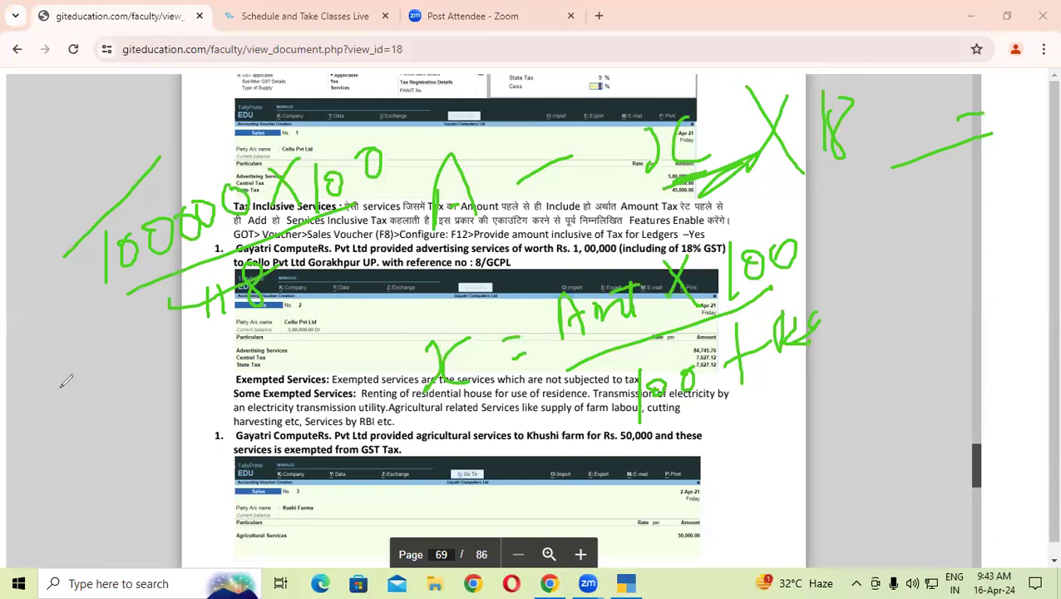
pyautogui.press('e')
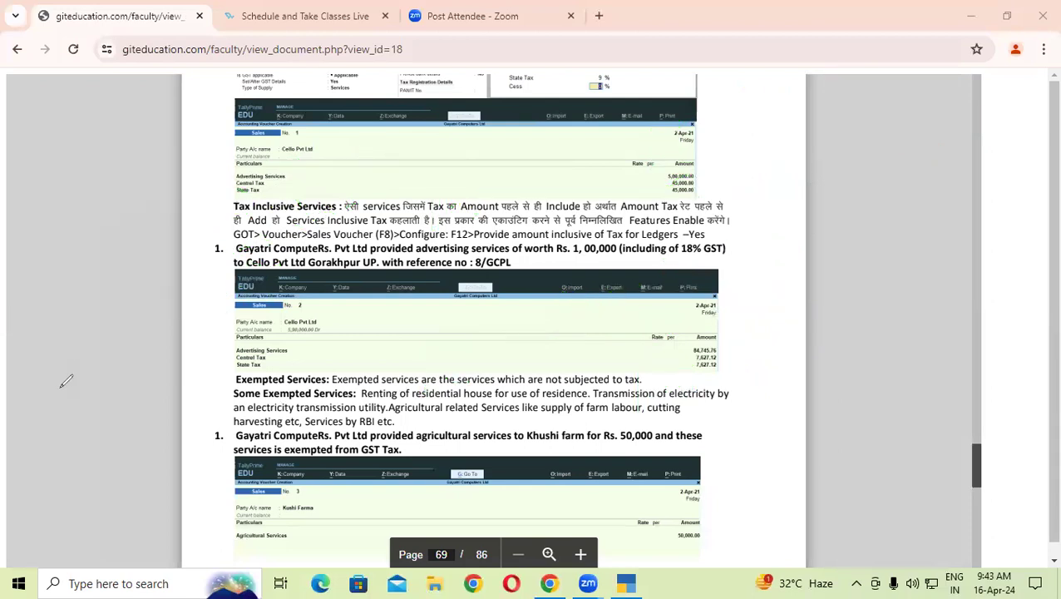
# Step: Compute 100000*100/118 in the calculator to get the pre-tax amount 84,745.76
pyautogui.click(626, 583)
pyautogui.hotkey('ctrl', 'n')
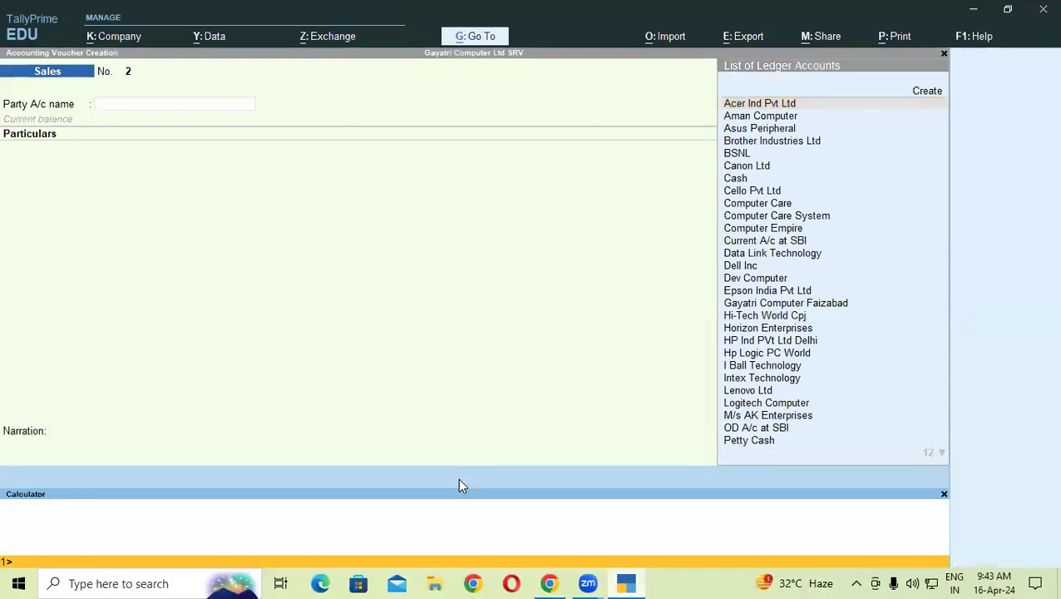
pyautogui.write('5')
pyautogui.press('BackSpace')
pyautogui.press('BackSpace')
pyautogui.press('BackSpace')
pyautogui.write('100000*100')
pyautogui.press('Return')
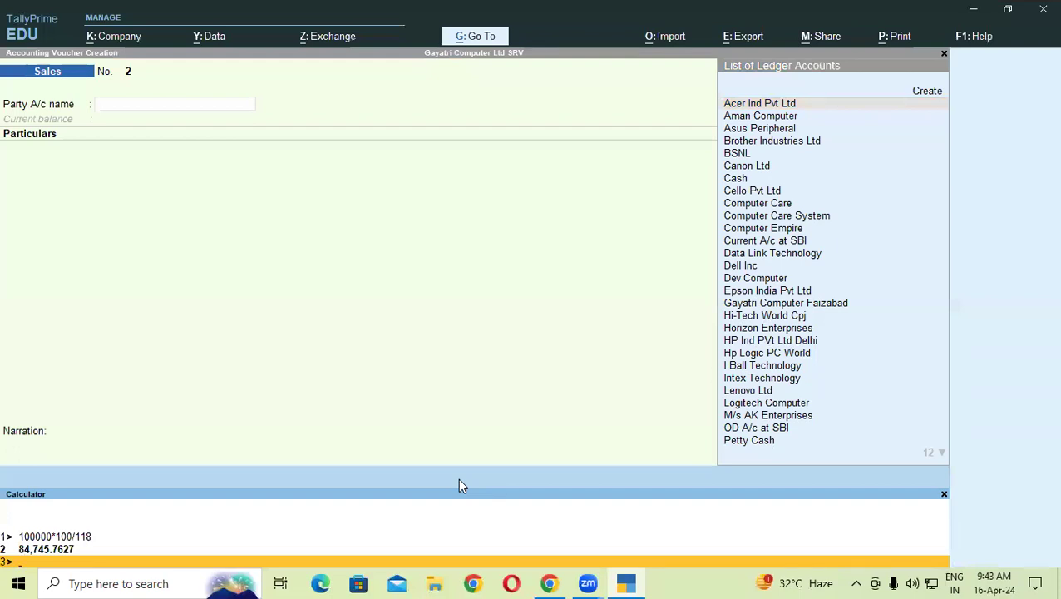
pyautogui.click(945, 497)
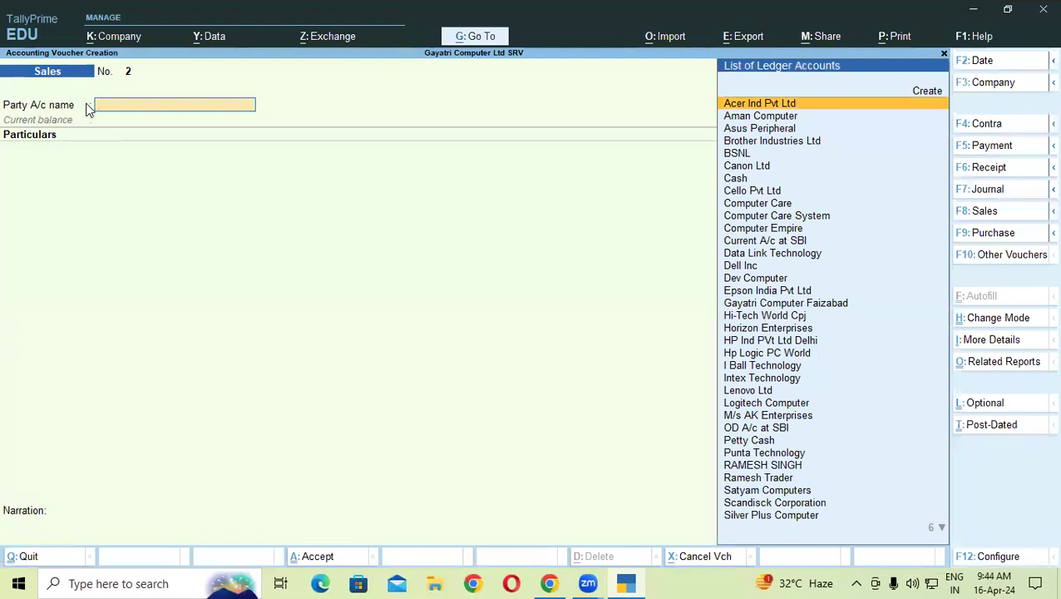
# Step: Select Cello Pvt Ltd as the party and Advertising Service as the first ledger on voucher No. 2
pyautogui.write('ce')
pyautogui.press('Return')
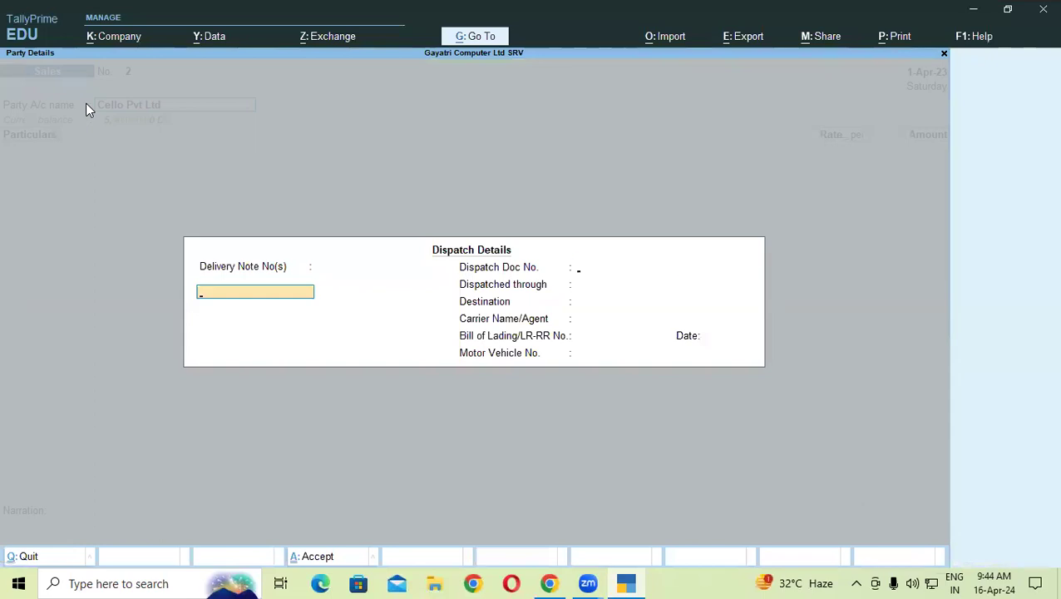
pyautogui.press('Return')
pyautogui.press('Return')
pyautogui.press('Return')
pyautogui.press('Return')
pyautogui.press('Return')
pyautogui.press('Return')
pyautogui.press('Return')
pyautogui.press('Return')
pyautogui.press('Return')
pyautogui.press('Return')
pyautogui.press('Return')
pyautogui.press('Return')
pyautogui.press('Return')
pyautogui.press('Return')
pyautogui.press('Return')
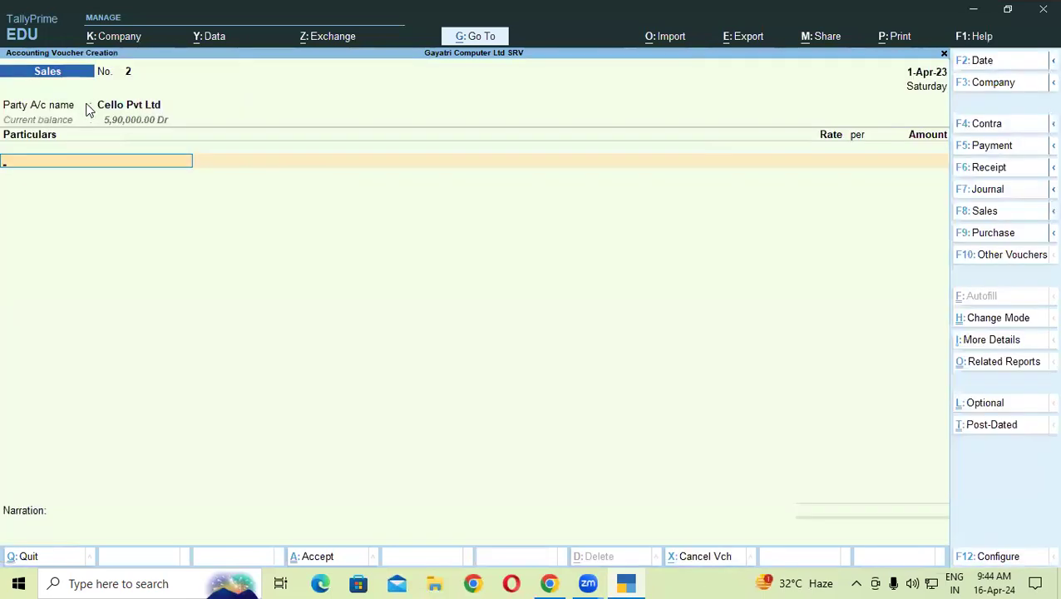
pyautogui.write('ad')
pyautogui.press('Return')
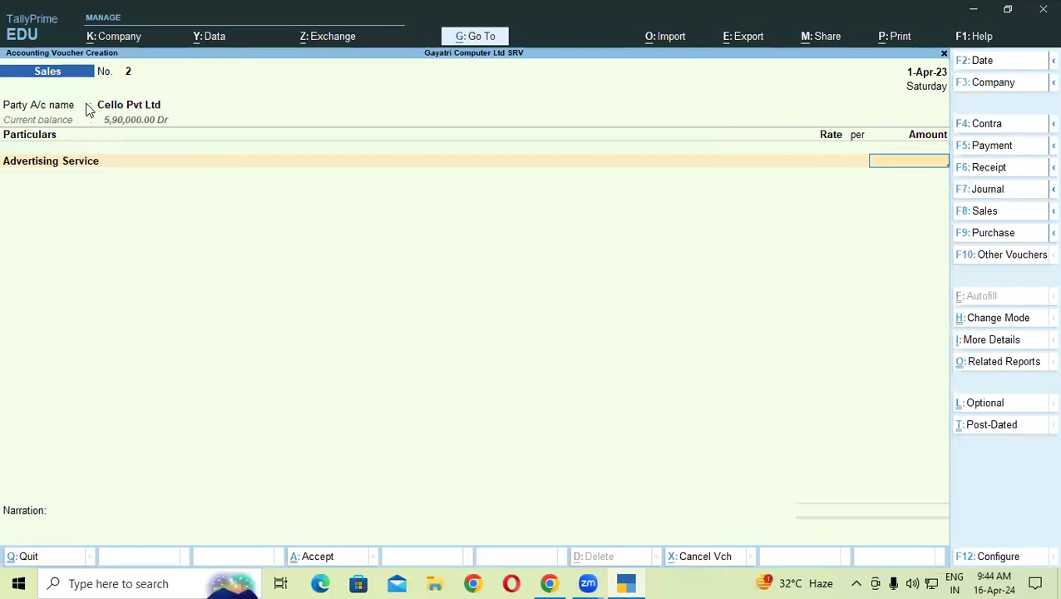
pyautogui.press('BackSpace')
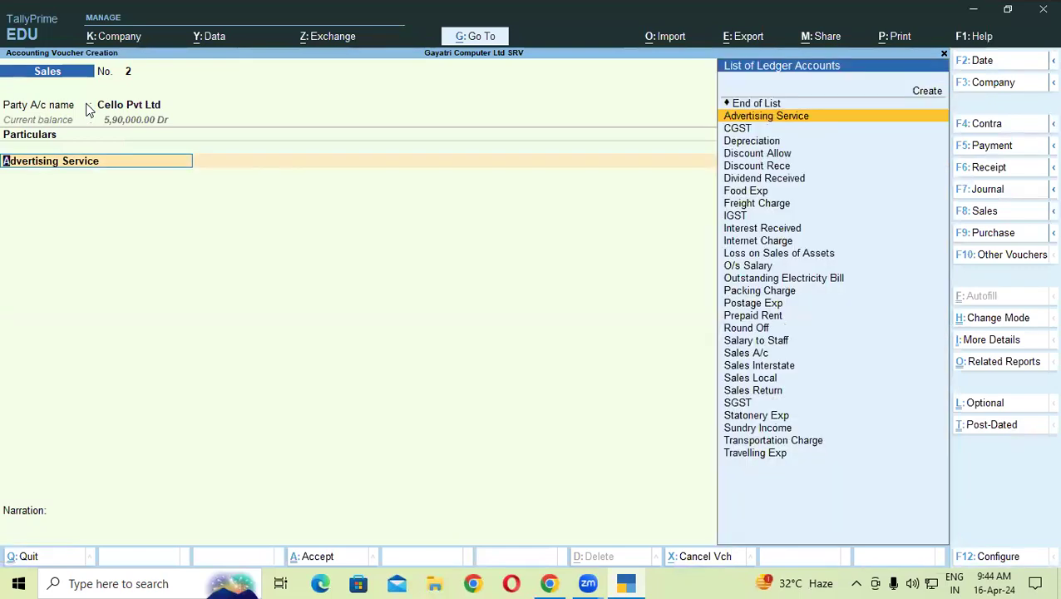
pyautogui.press('F12')
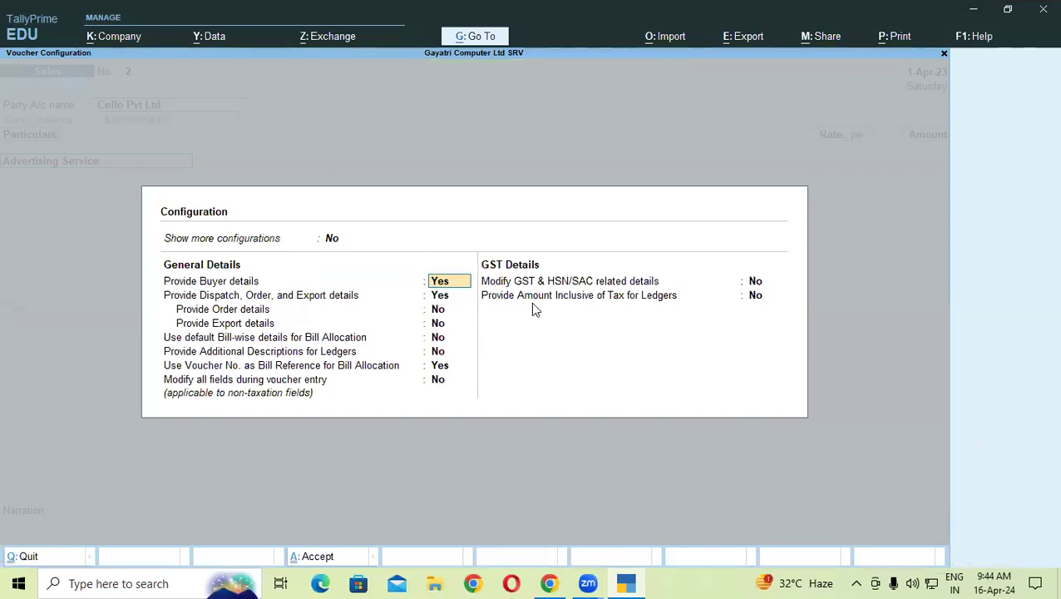
# Step: Enable tax-inclusive entry and give Advertising Service 100000 inclusive of GST, yielding 84,745.76
pyautogui.click(759, 298)
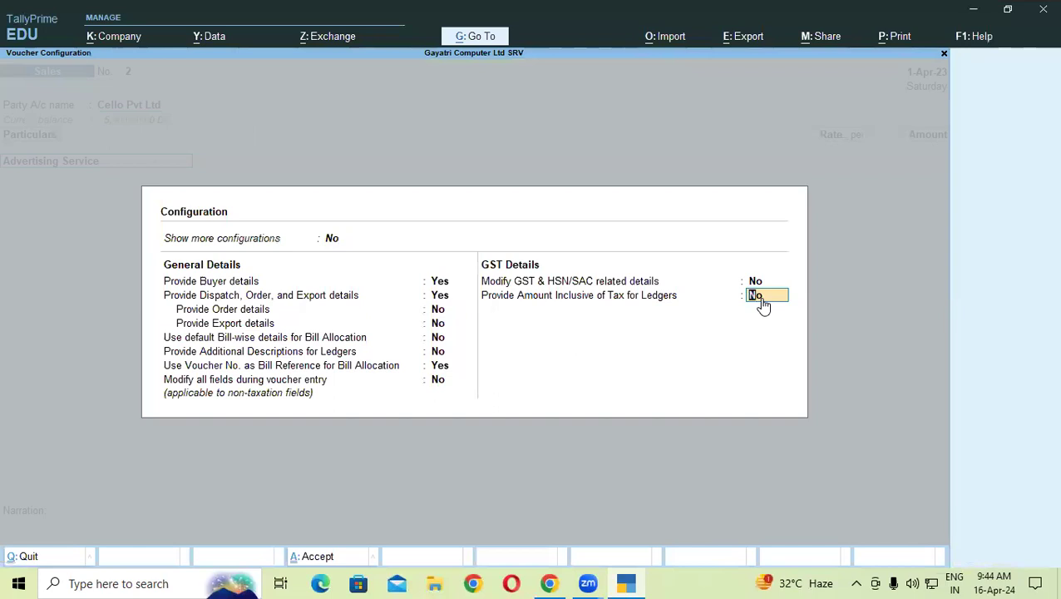
pyautogui.press('Return')
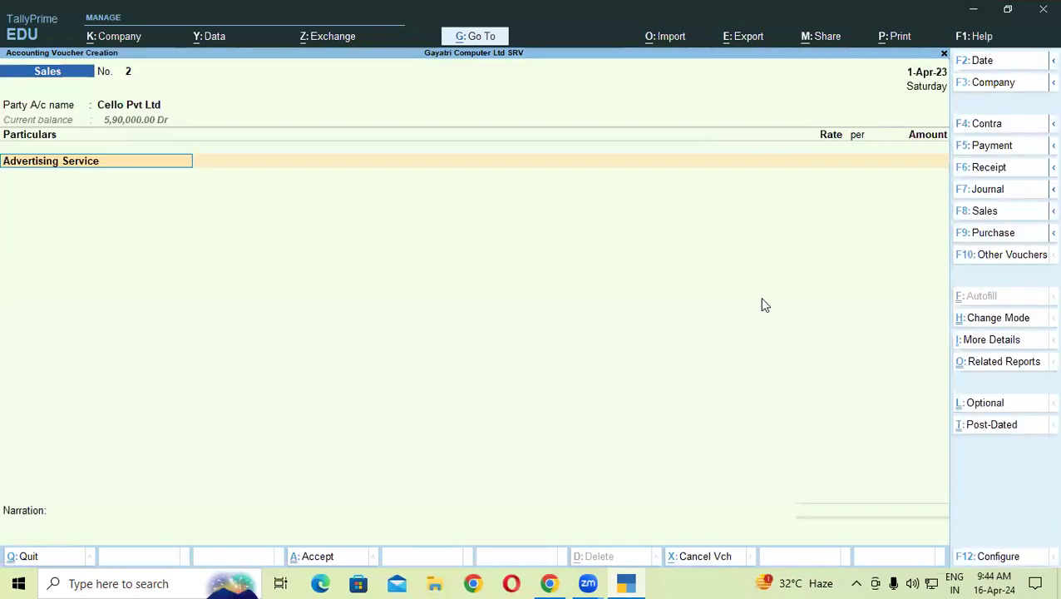
pyautogui.press('Return')
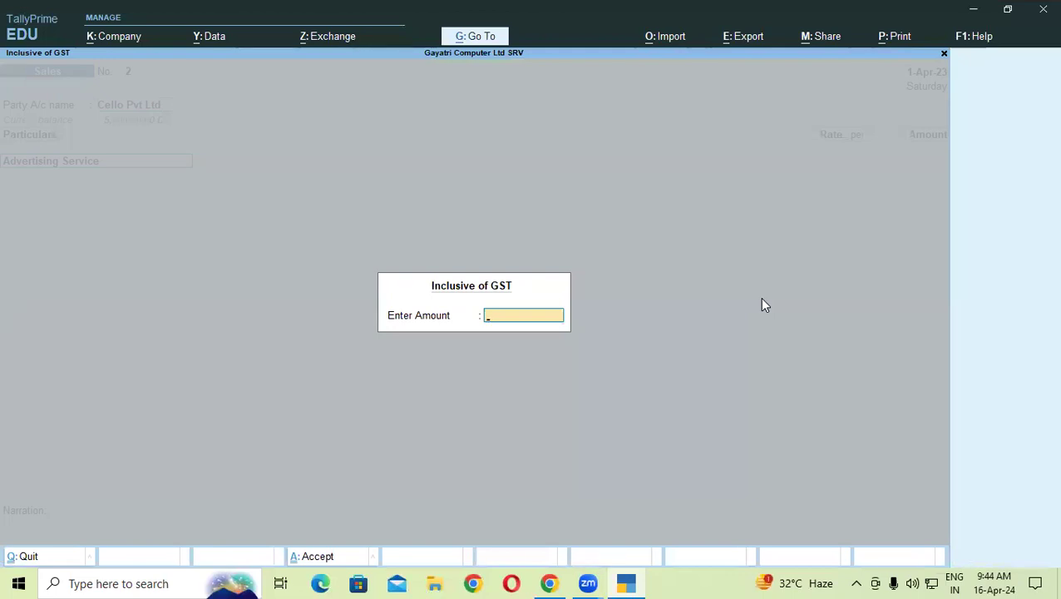
pyautogui.press('Return')
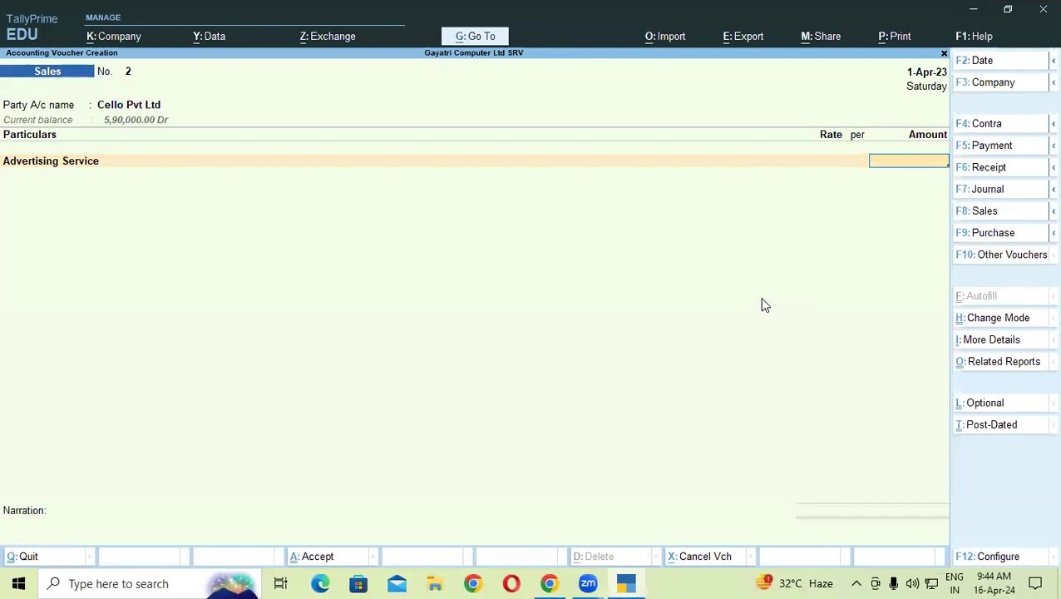
pyautogui.press('BackSpace')
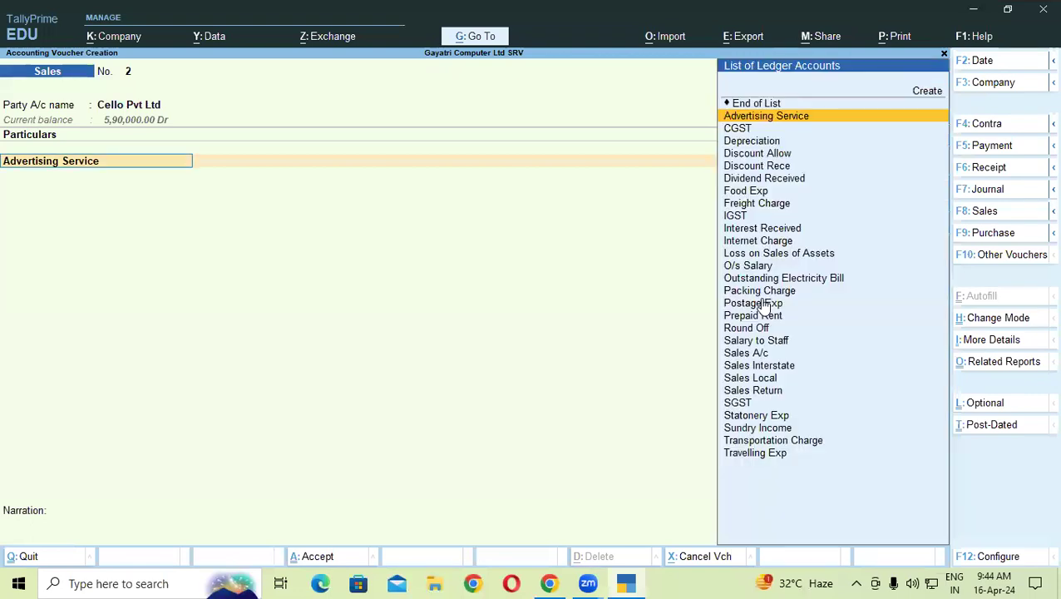
pyautogui.press('Return')
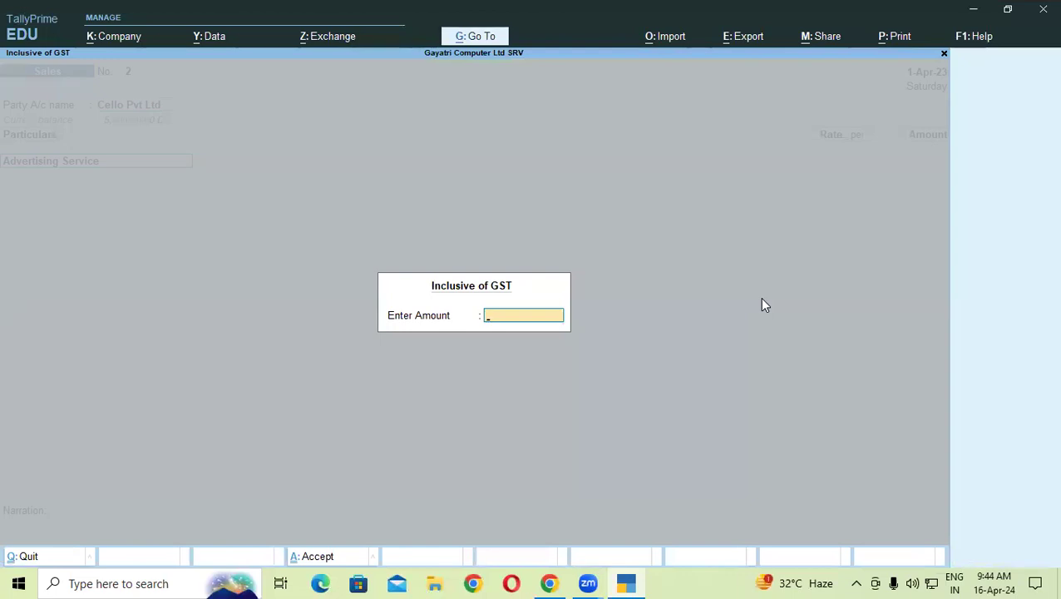
pyautogui.press('Return')
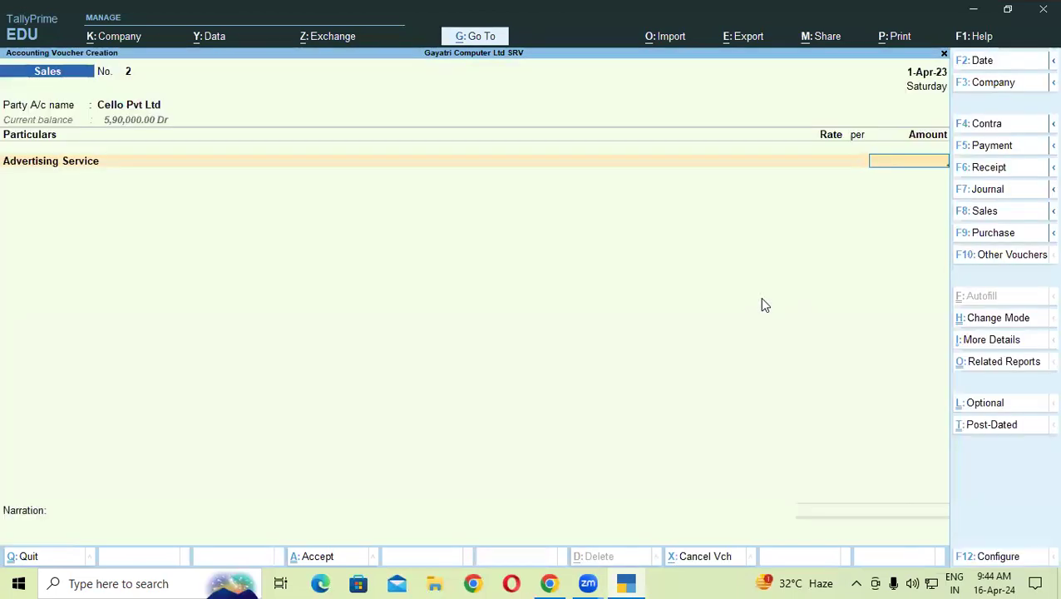
pyautogui.press('BackSpace')
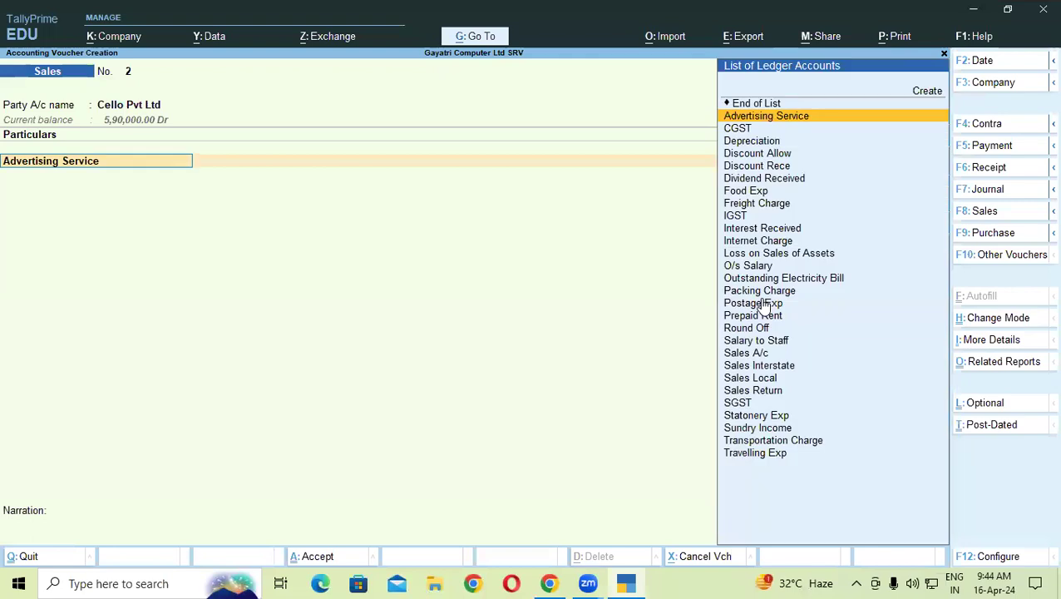
pyautogui.press('Return')
pyautogui.write('100000')
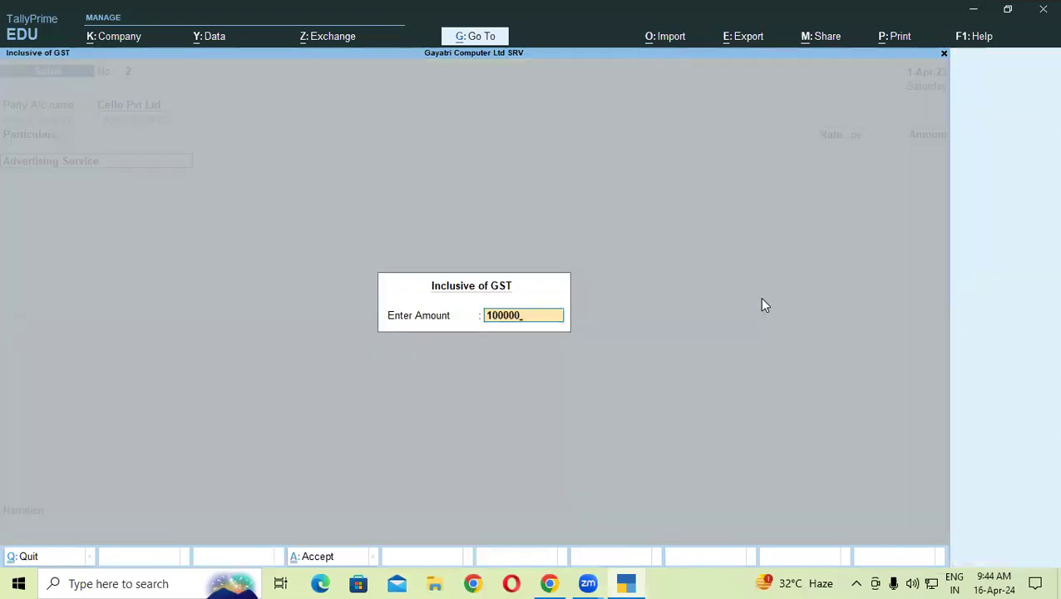
pyautogui.press('Return')
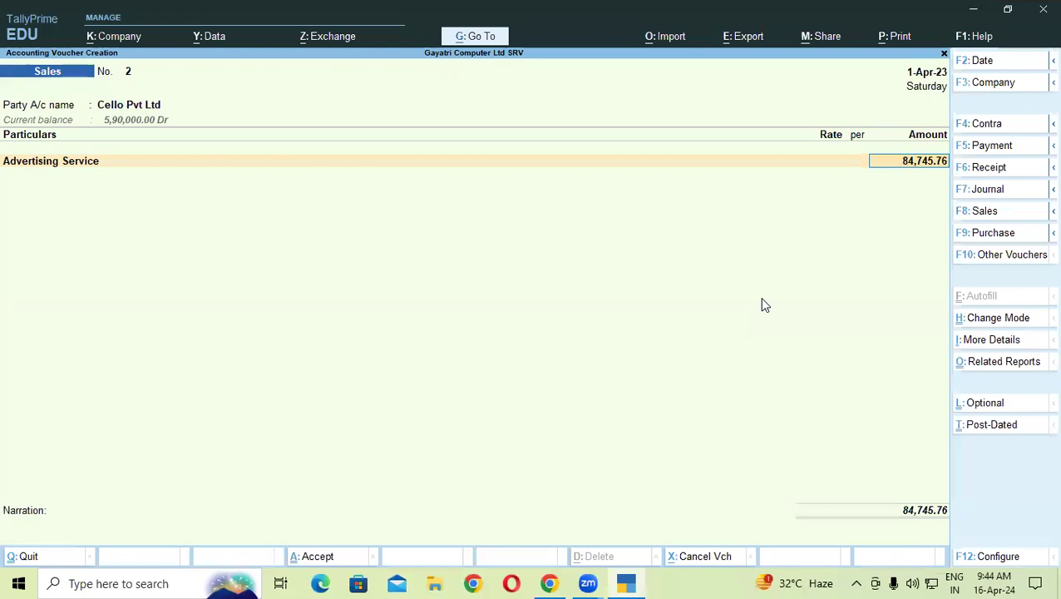
pyautogui.hotkey('ctrl', 'n')
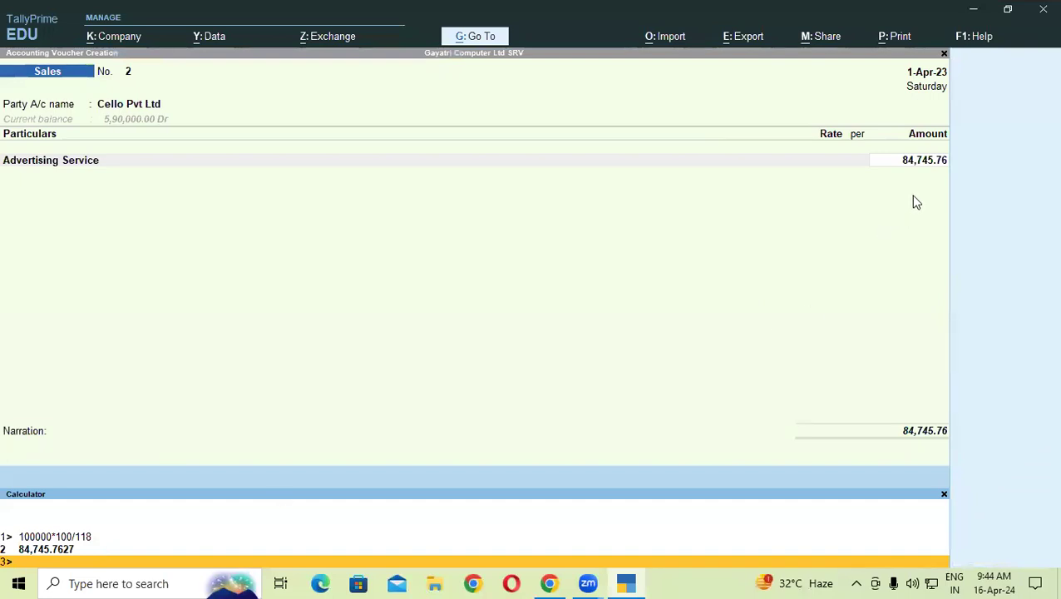
# Step: Accept 84,745.76 and add CGST and SGST lines of 7,627.12 each, totalling 1,00,000.00
pyautogui.click(944, 494)
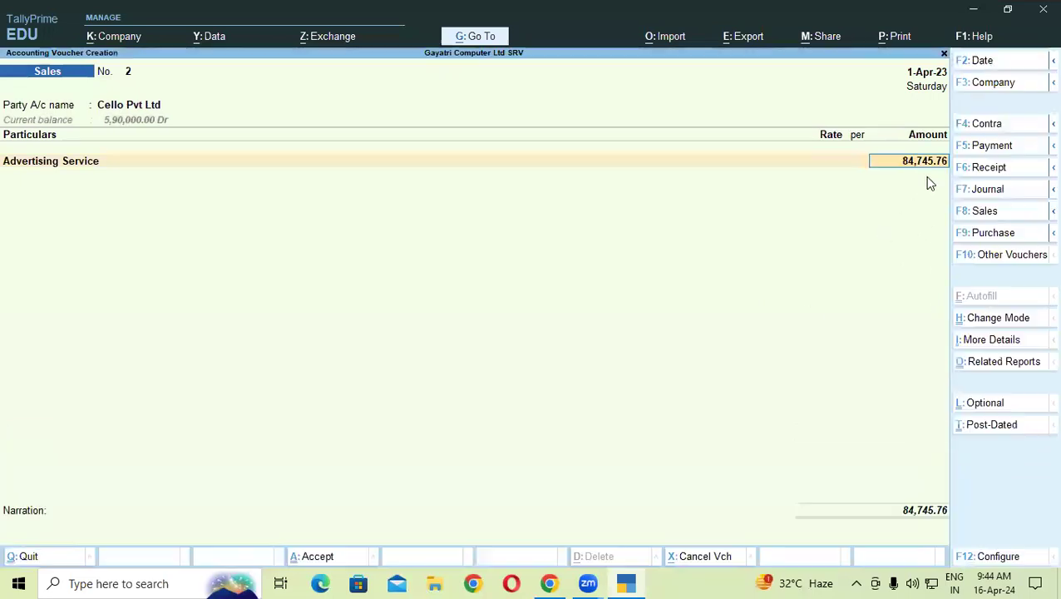
pyautogui.press('Return')
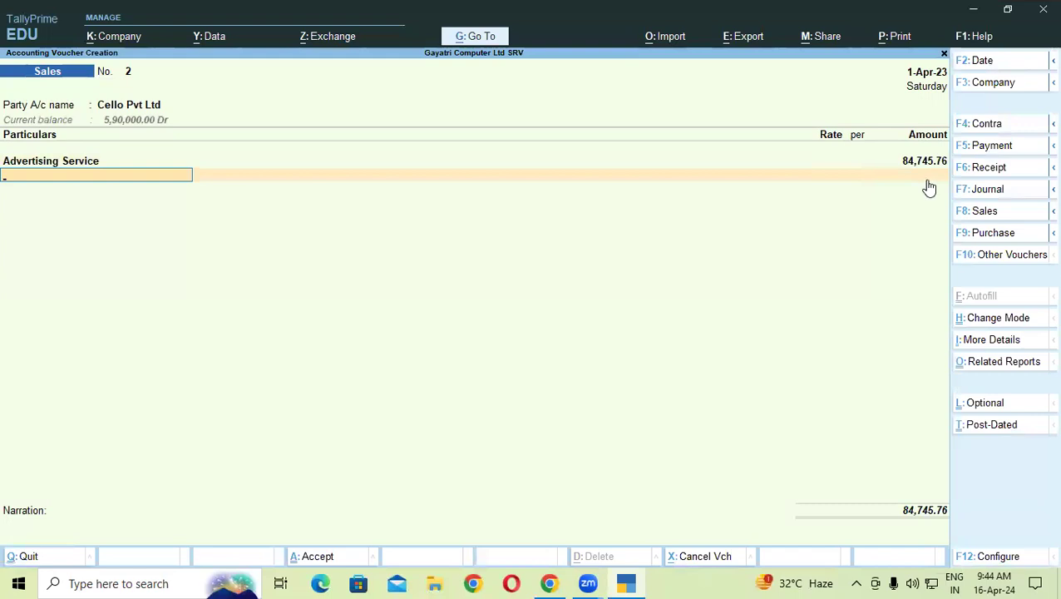
pyautogui.write('cg')
pyautogui.press('Return')
pyautogui.press('Return')
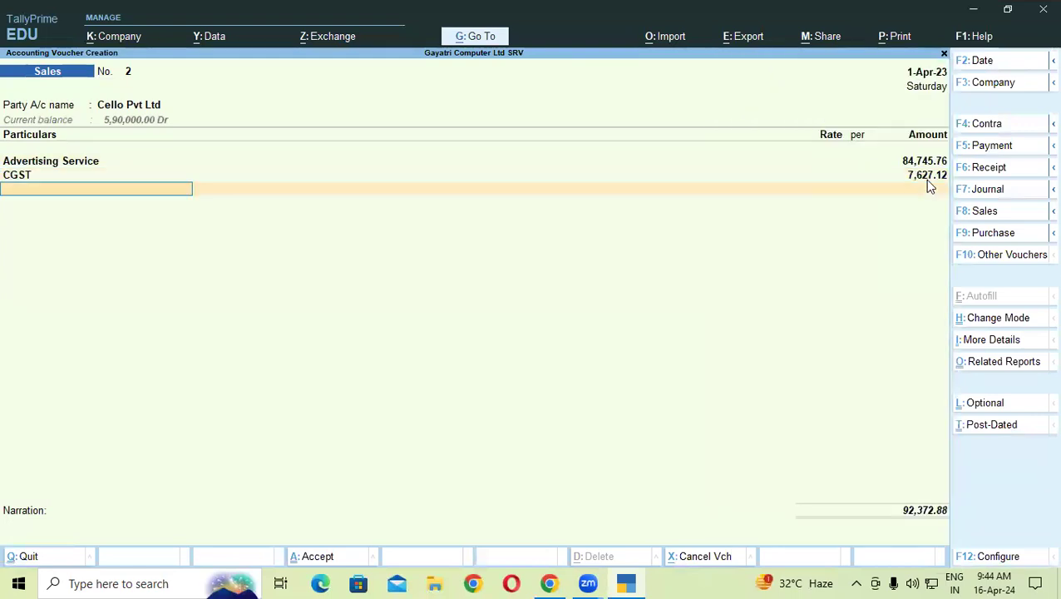
pyautogui.write('S')
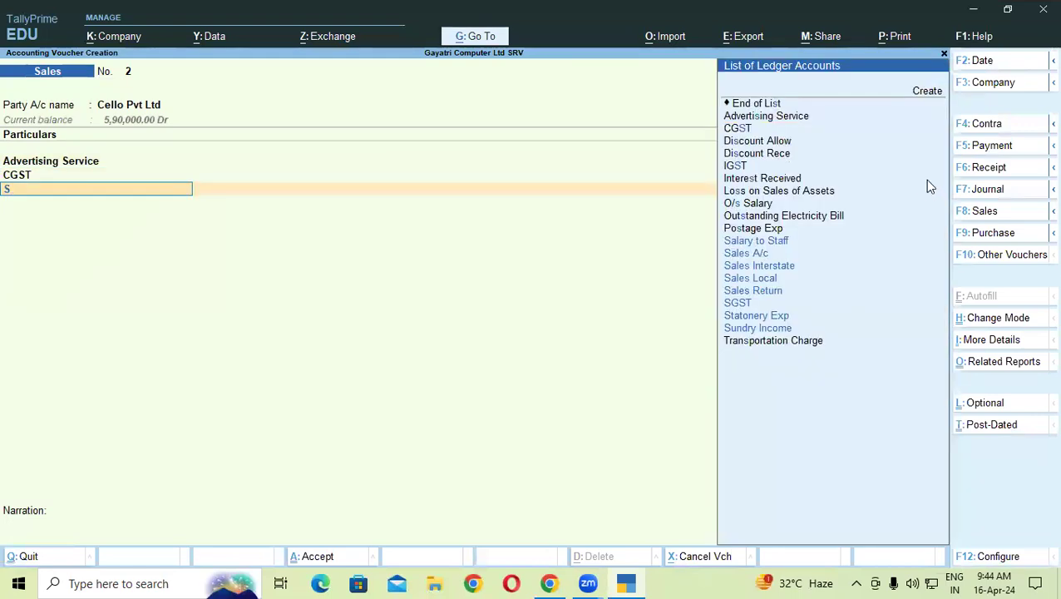
pyautogui.write('g')
pyautogui.press('Return')
pyautogui.press('Return')
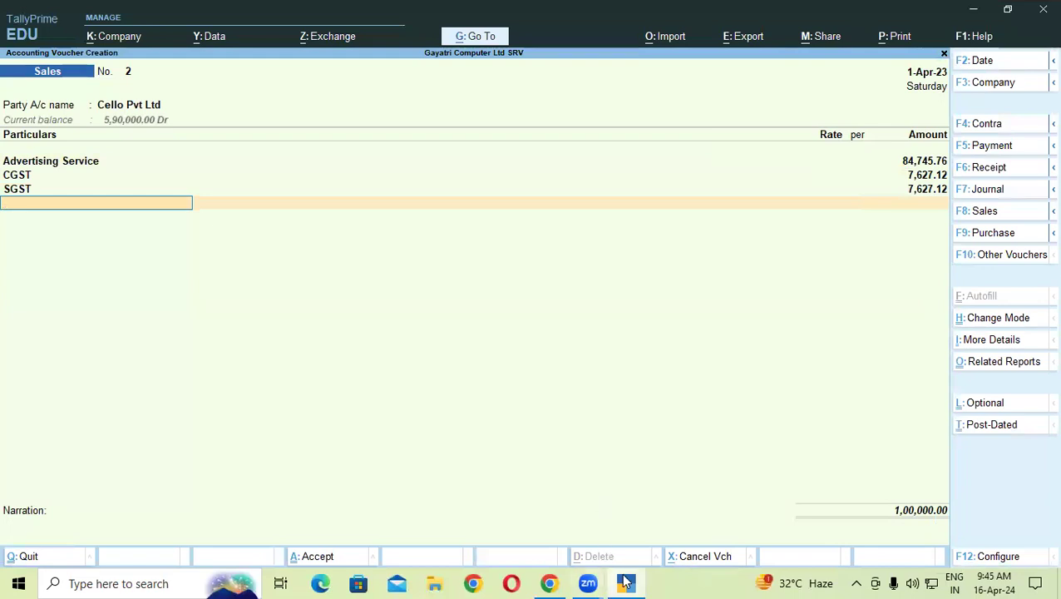
pyautogui.click(549, 583)
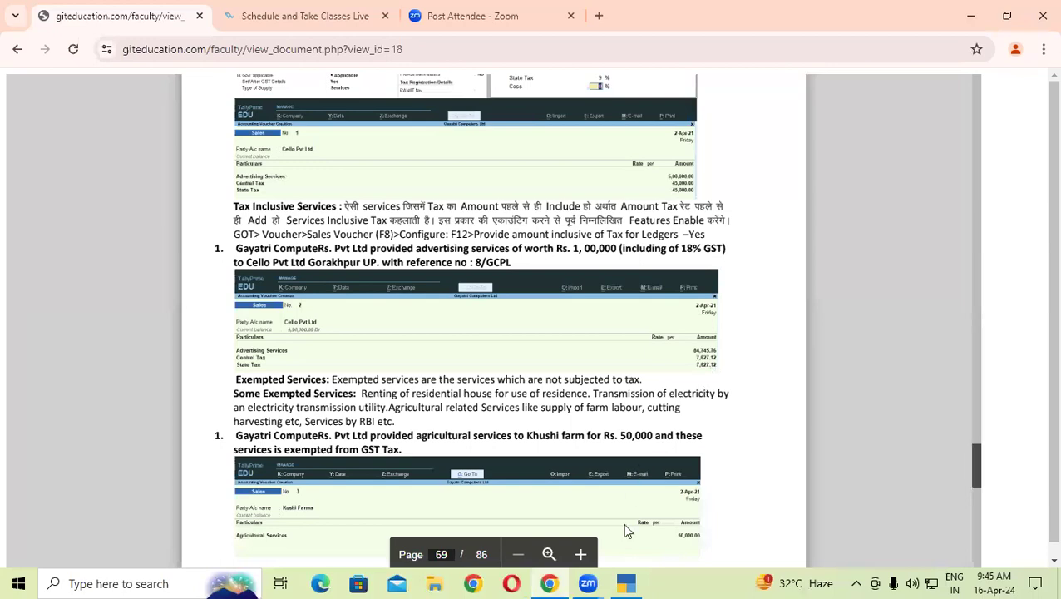
pyautogui.click(626, 583)
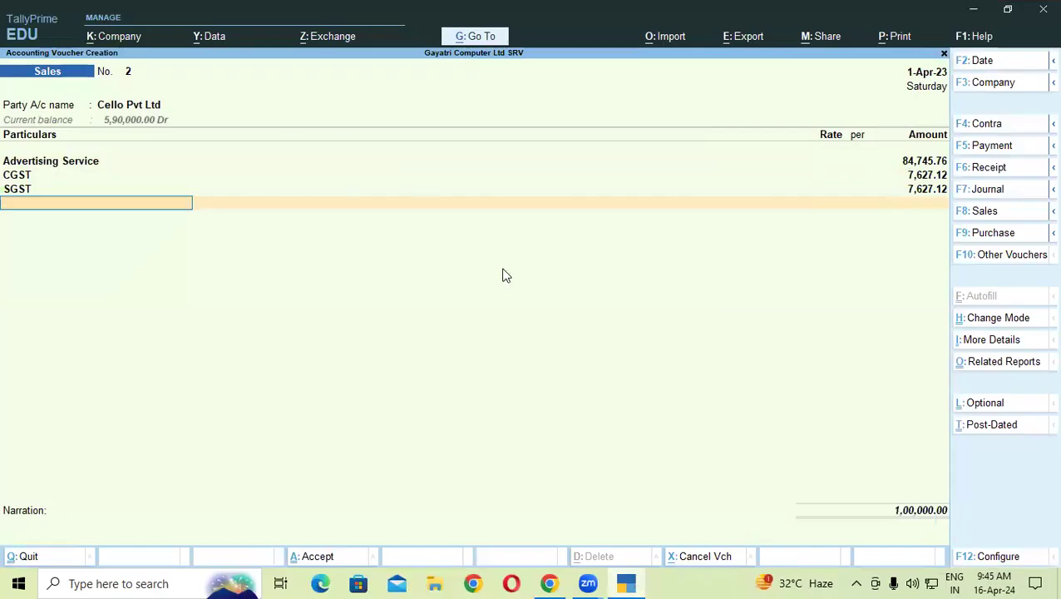
# Step: Finish the ledger lines and accept bill-wise New Ref 2 for 1,00,000.00 Dr against Cello Pvt Ltd
pyautogui.press('Return')
pyautogui.press('Return')
pyautogui.press('Return')
pyautogui.press('Return')
pyautogui.press('Return')
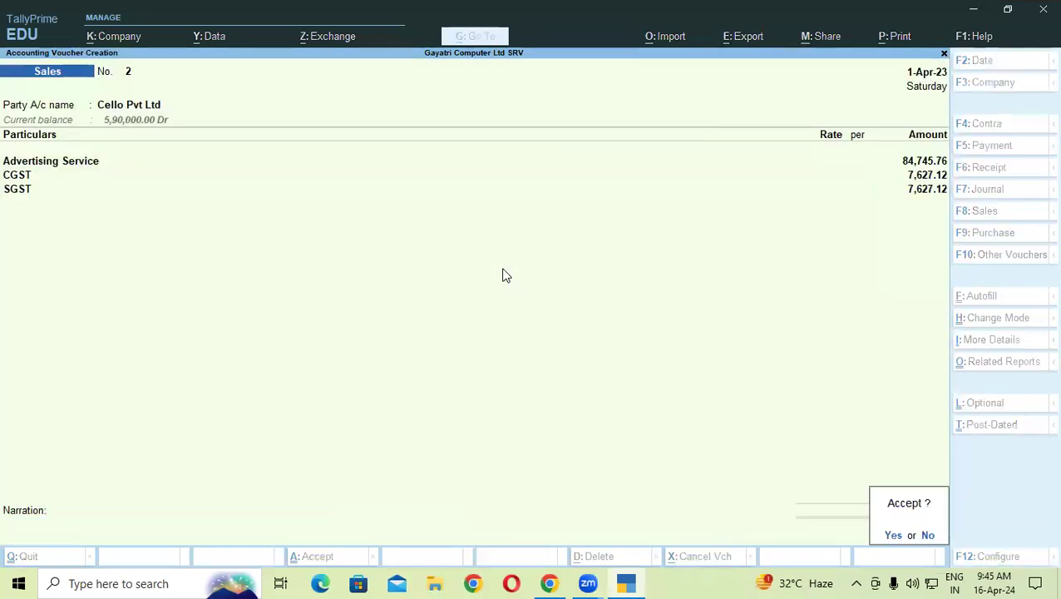
pyautogui.press('Return')
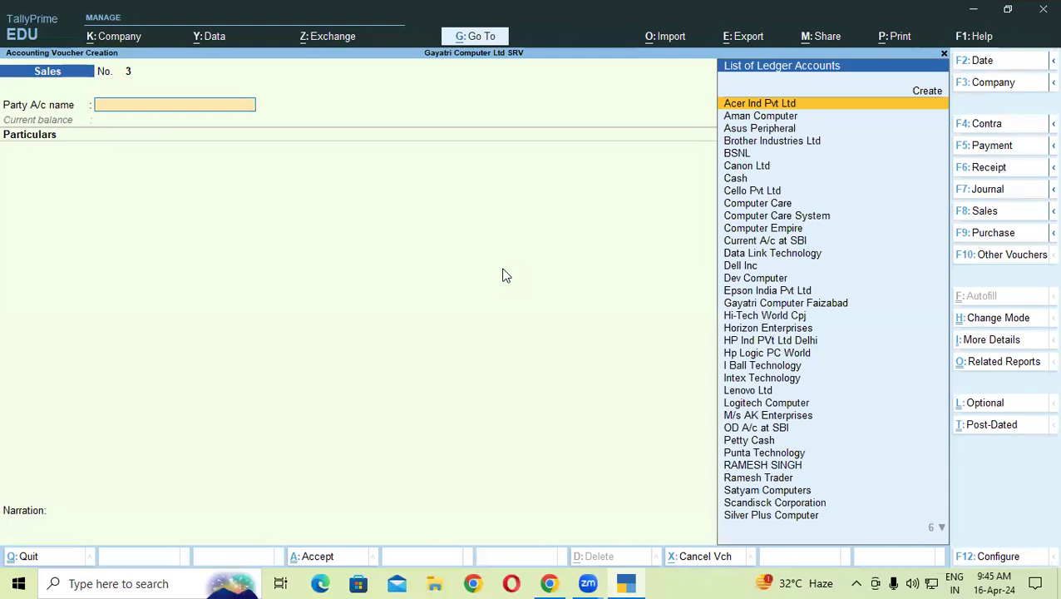
# Step: Enter Cello Pvt Ltd as party and Advertising Service as ledger, leaving the inclusive amount empty
pyautogui.write('Ce')
pyautogui.press('Return')
pyautogui.press('Return')
pyautogui.press('Return')
pyautogui.press('Return')
pyautogui.press('Return')
pyautogui.press('Return')
pyautogui.press('Return')
pyautogui.press('Return')
pyautogui.press('Return')
pyautogui.press('Return')
pyautogui.press('Return')
pyautogui.press('Return')
pyautogui.press('Return')
pyautogui.press('Return')
pyautogui.press('Return')
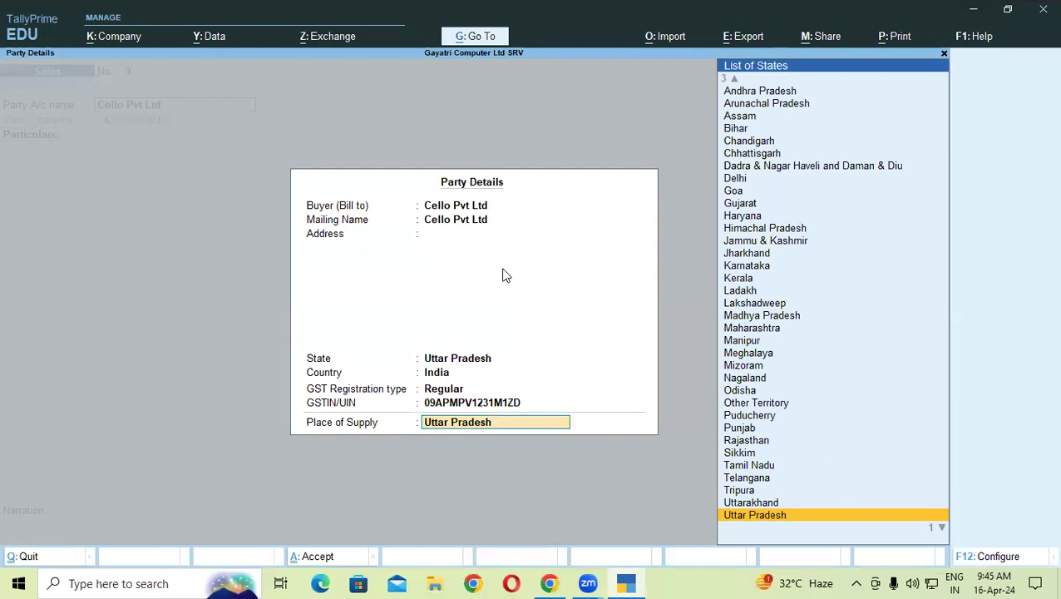
pyautogui.write('Ad')
pyautogui.press('Return')
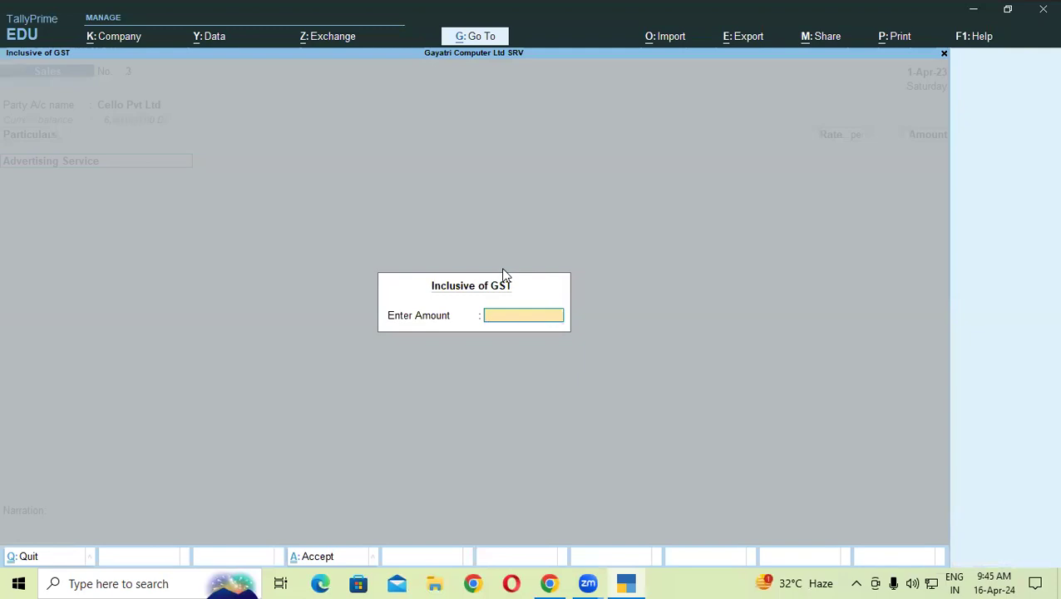
pyautogui.press('Return')
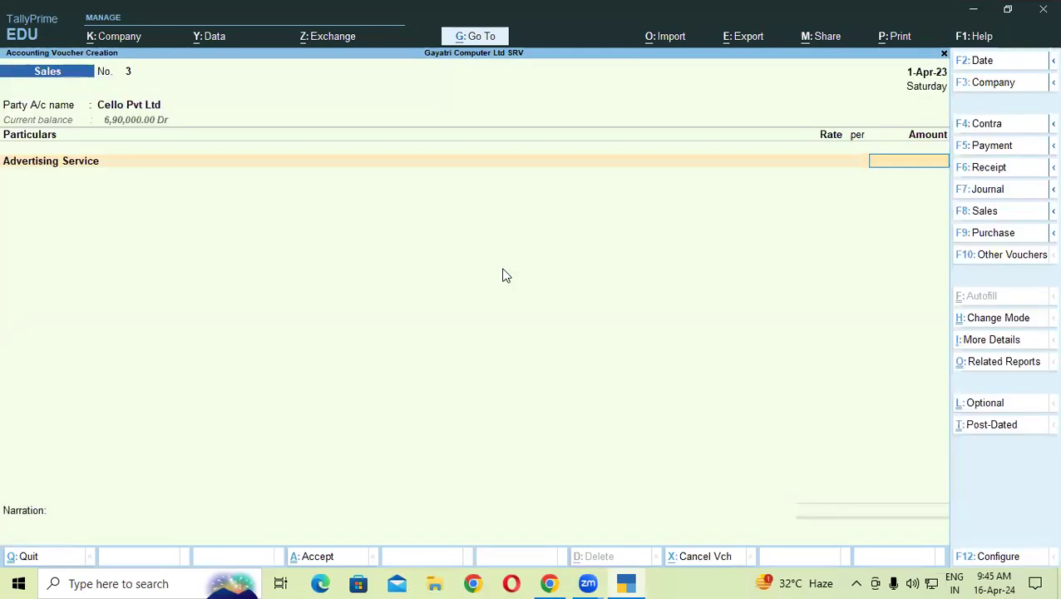
pyautogui.press('BackSpace')
pyautogui.press('Return')
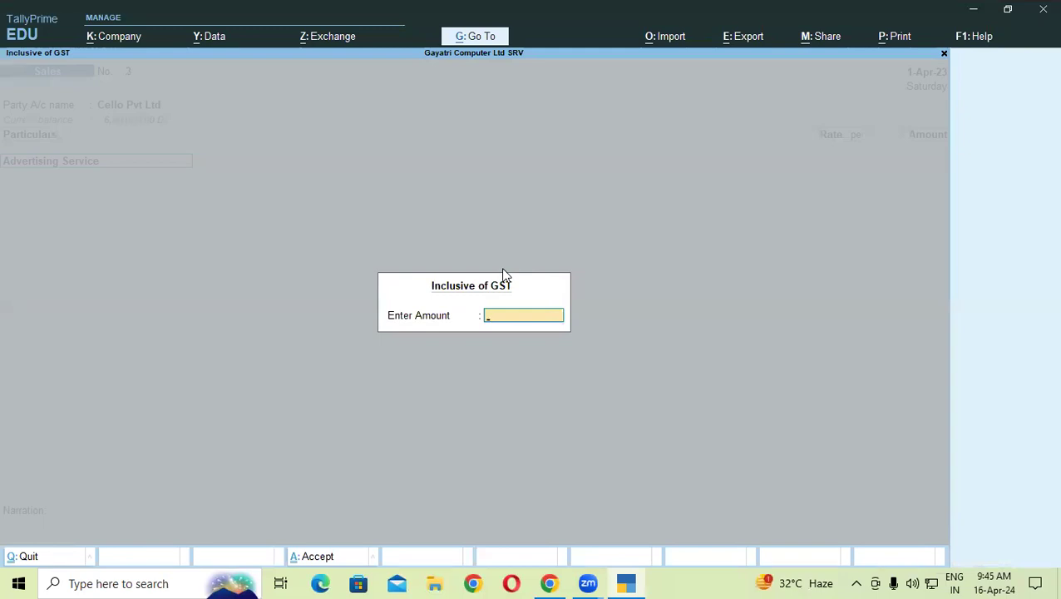
# Step: Clear the Advertising Service line and quit the unfinished voucher No. 3
pyautogui.press('Escape')
pyautogui.press('BackSpace')
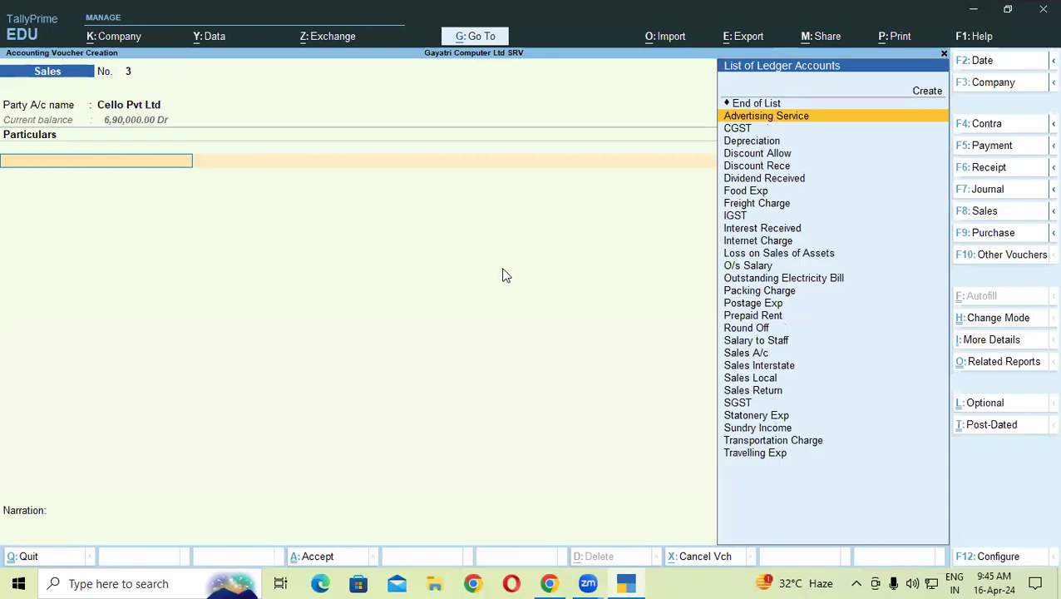
pyautogui.press('Escape')
pyautogui.press('Escape')
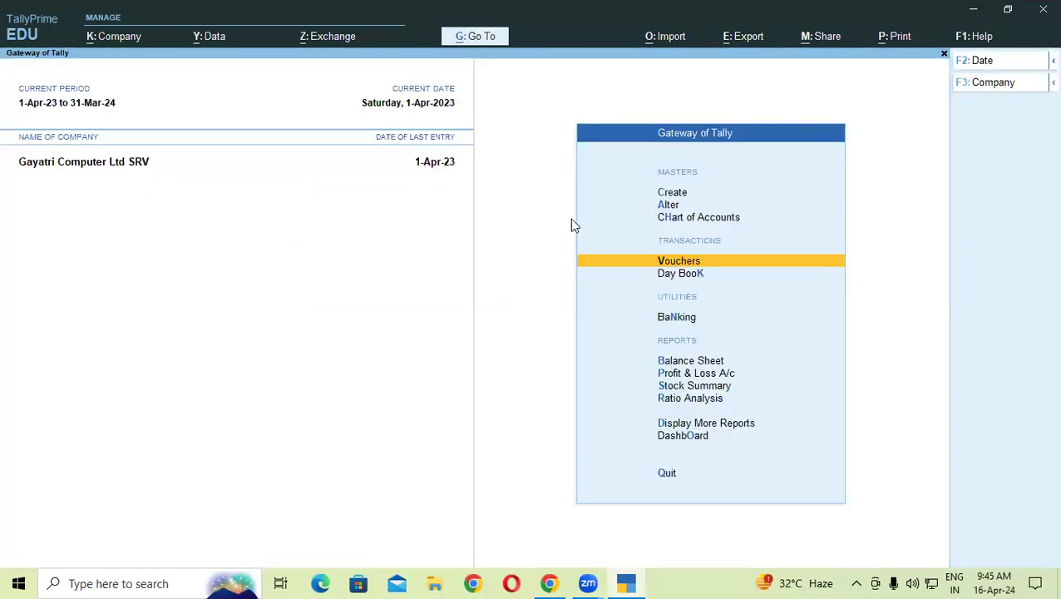
pyautogui.press('Escape')
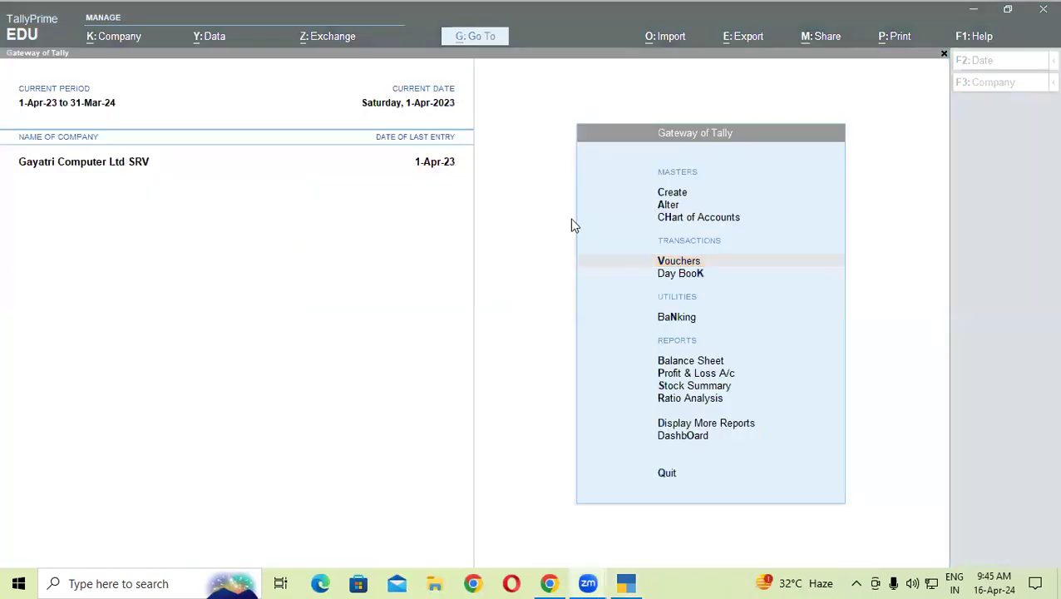